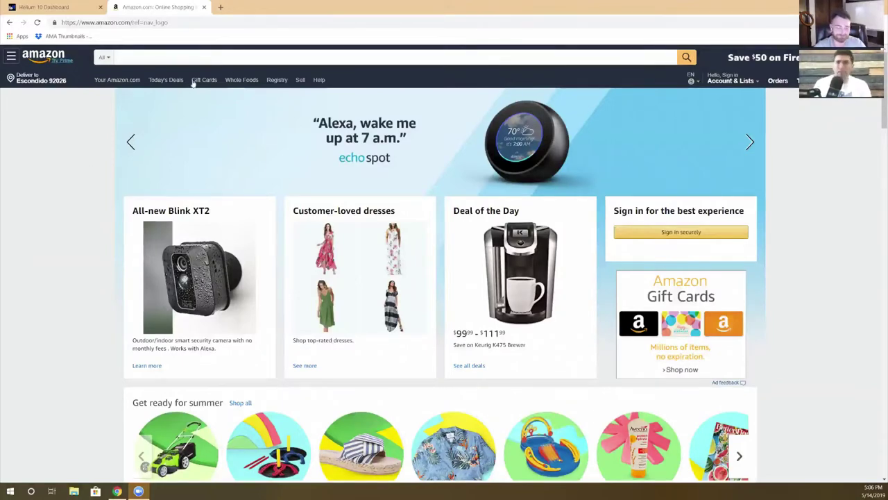
- Search Amazon for 'soda can lids'
click(233, 57)
text(soda can lids)
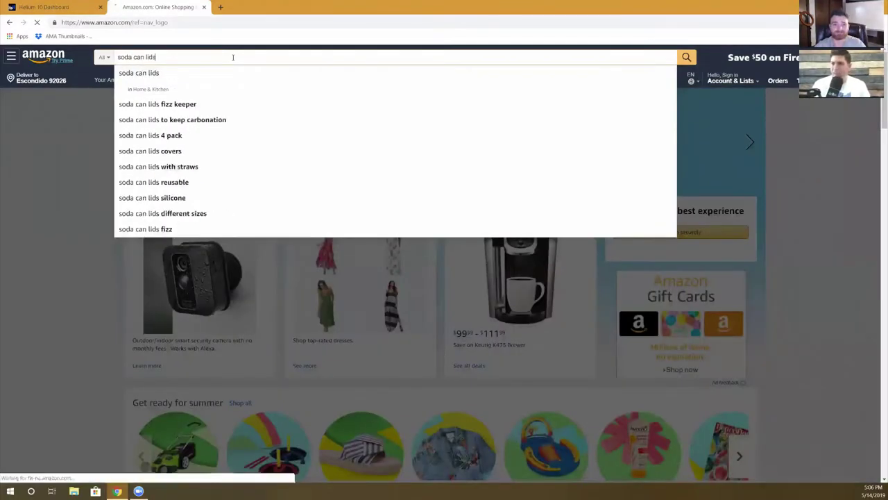
key(Return)
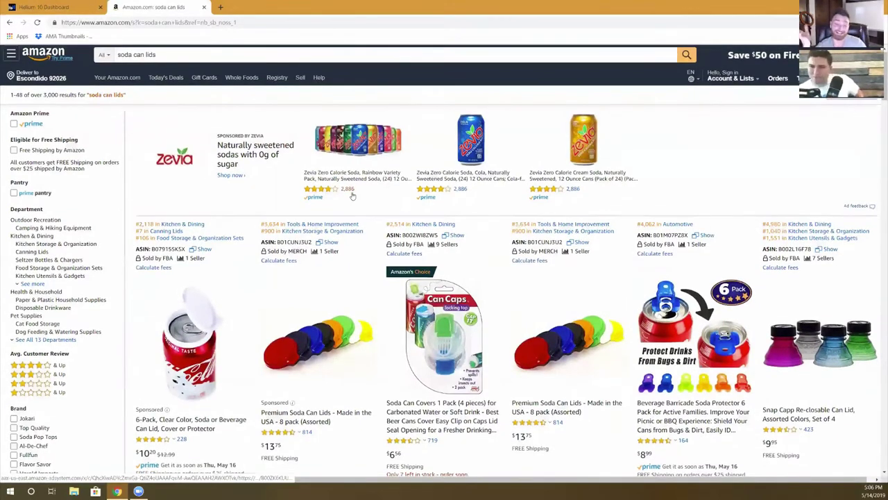
scroll(351, 196, down, 1)
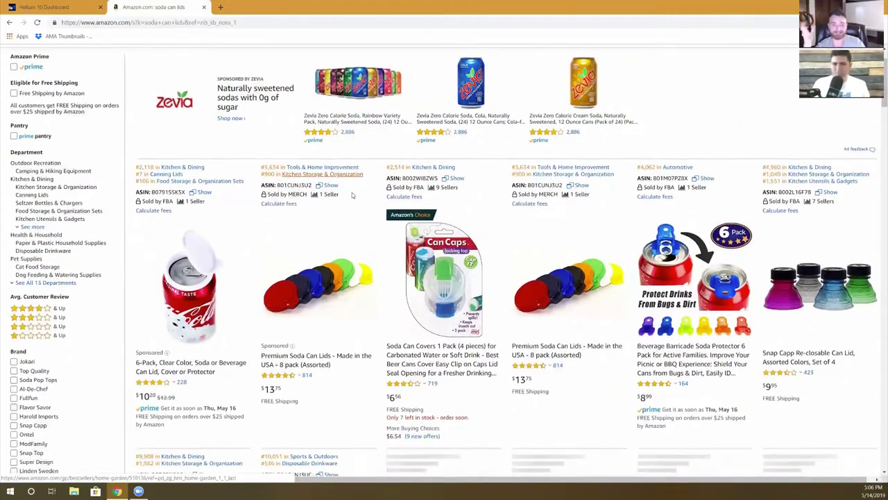
scroll(352, 195, down, 1)
scroll(352, 195, down, 1)
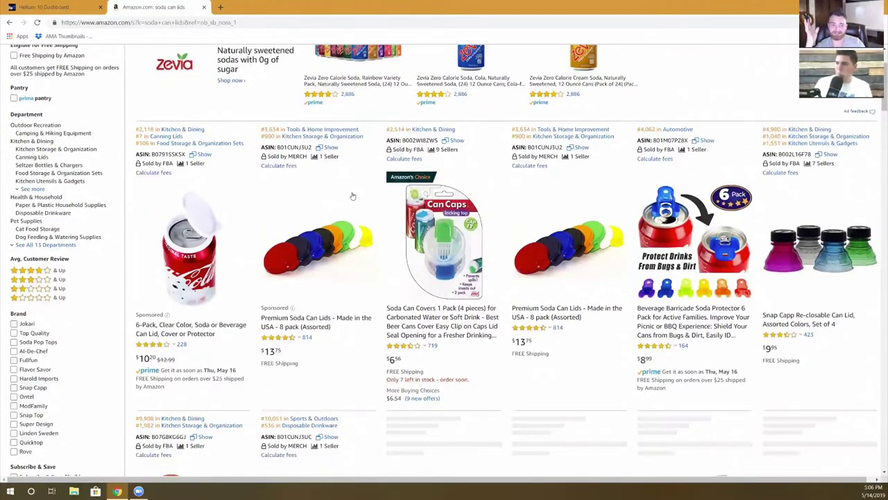
scroll(352, 195, down, 5)
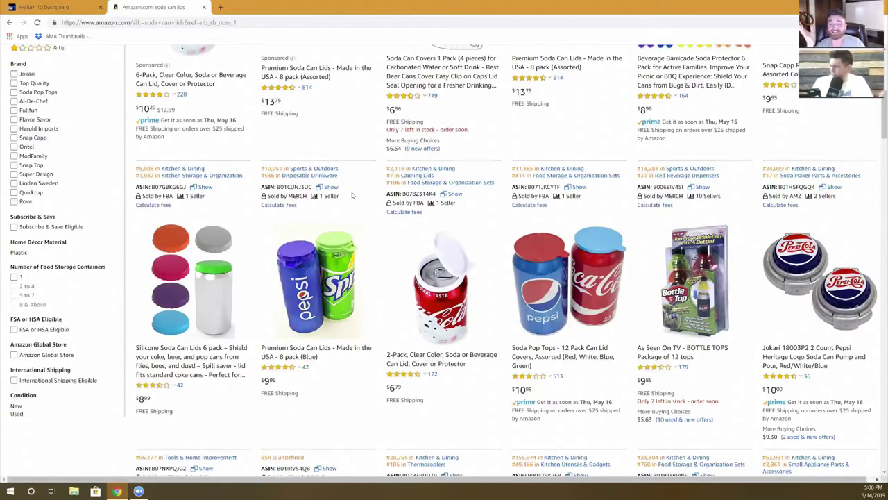
scroll(351, 196, up, 3)
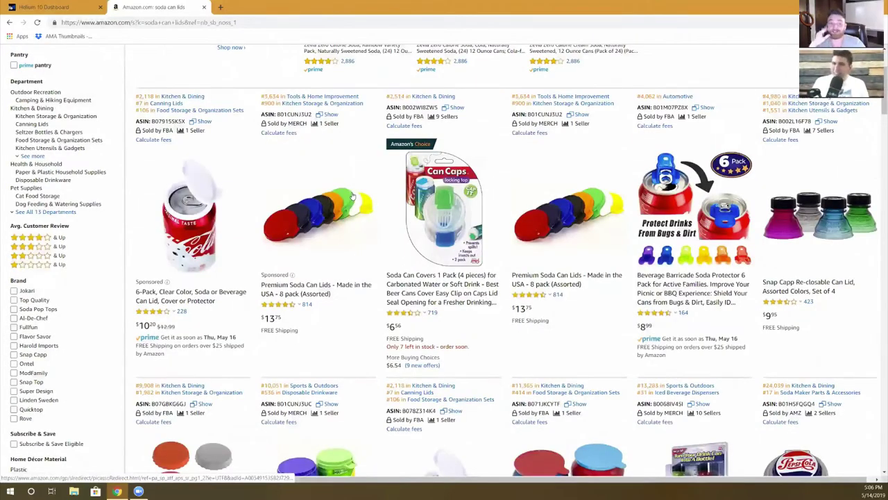
scroll(352, 196, up, 2)
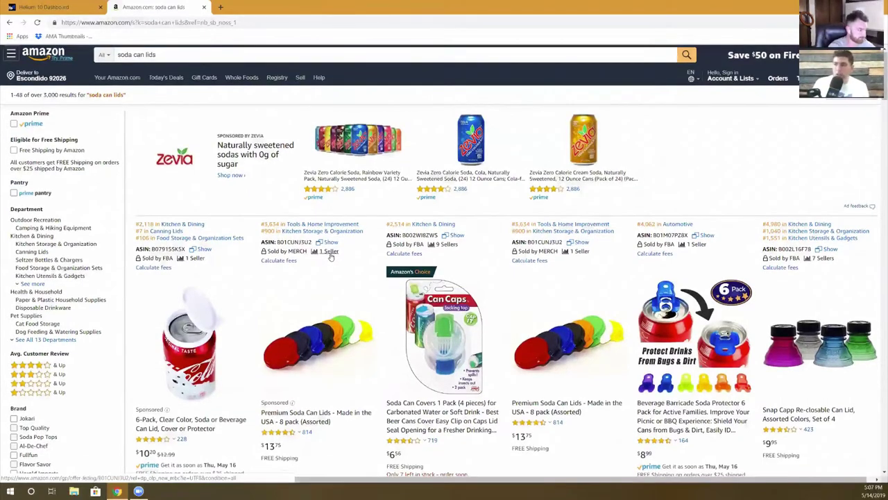
scroll(330, 255, down, 3)
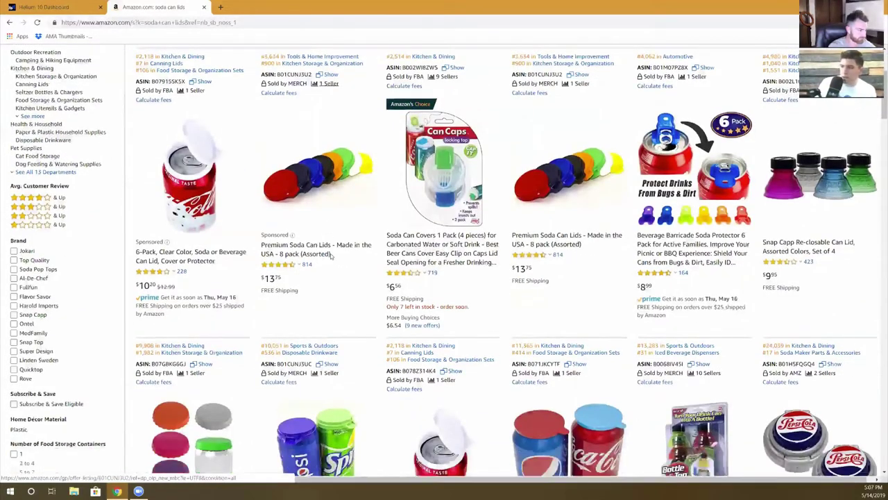
scroll(330, 255, down, 5)
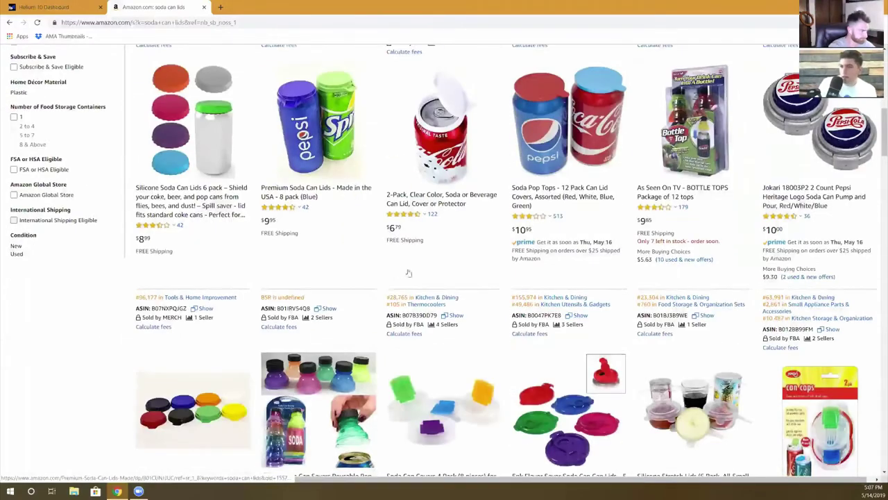
scroll(331, 257, down, 2)
scroll(426, 274, down, 2)
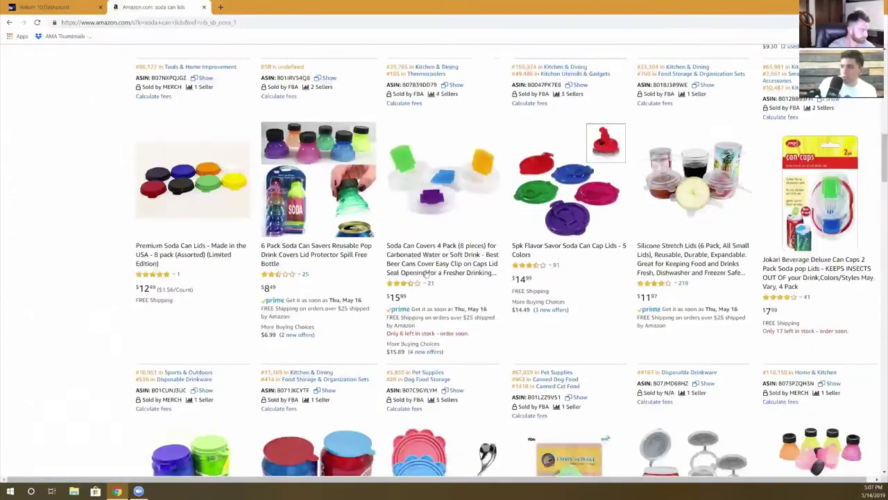
scroll(426, 274, up, 4)
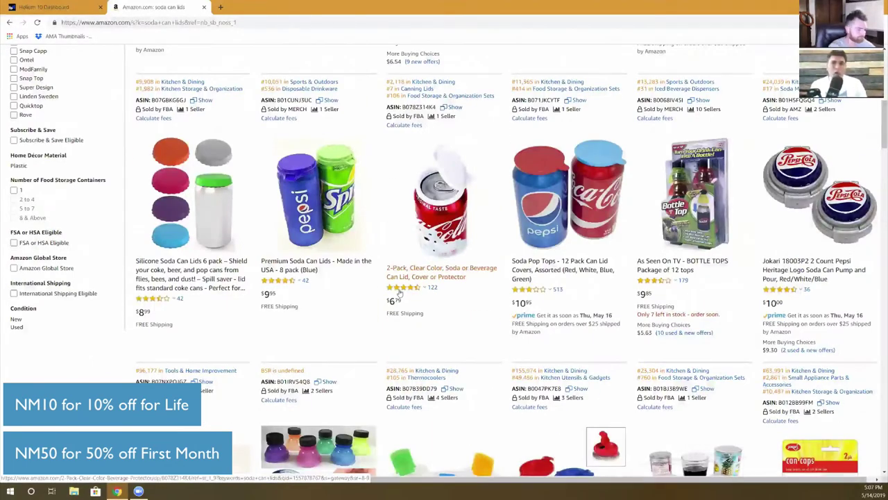
mouse_move(403, 290)
scroll(404, 294, up, 1)
scroll(404, 291, up, 1)
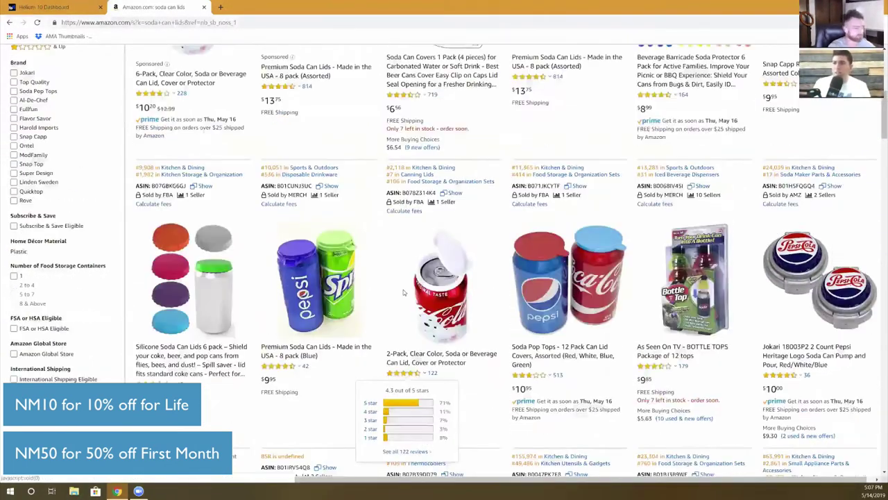
scroll(403, 292, up, 5)
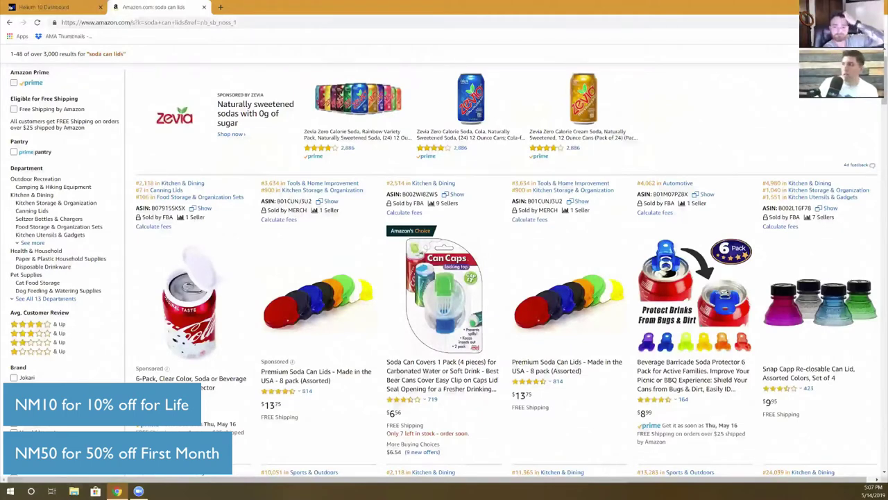
- Run Helium 10 Xray on the soda can lids results and scroll its table sideways
click(813, 22)
click(775, 69)
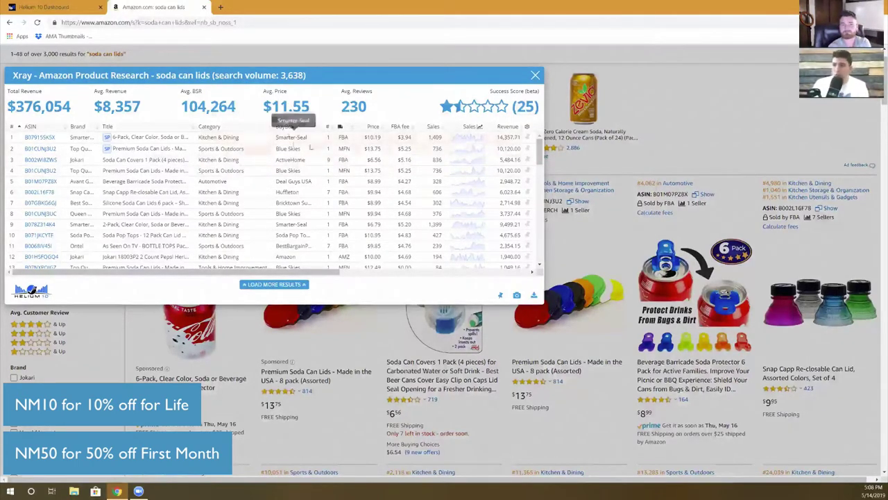
scroll(399, 276, right, 3)
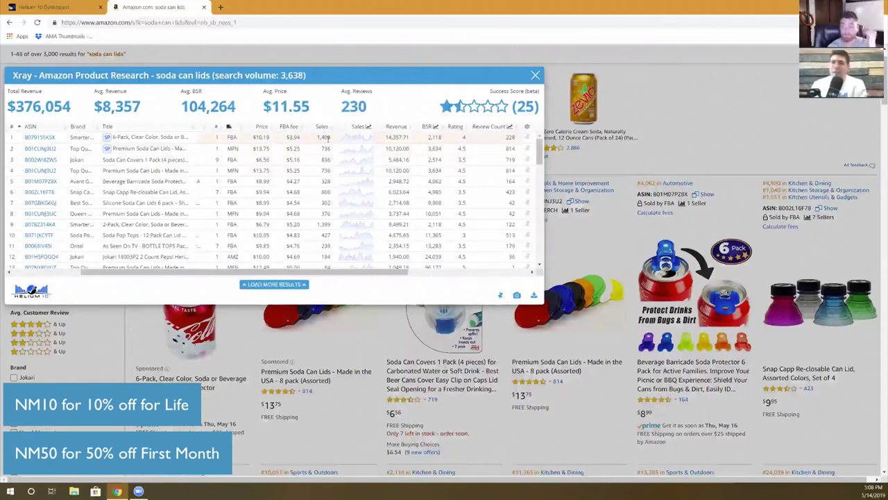
- Open the sales chart for the row-3 Soda Can Covers 4-piece listing
click(358, 164)
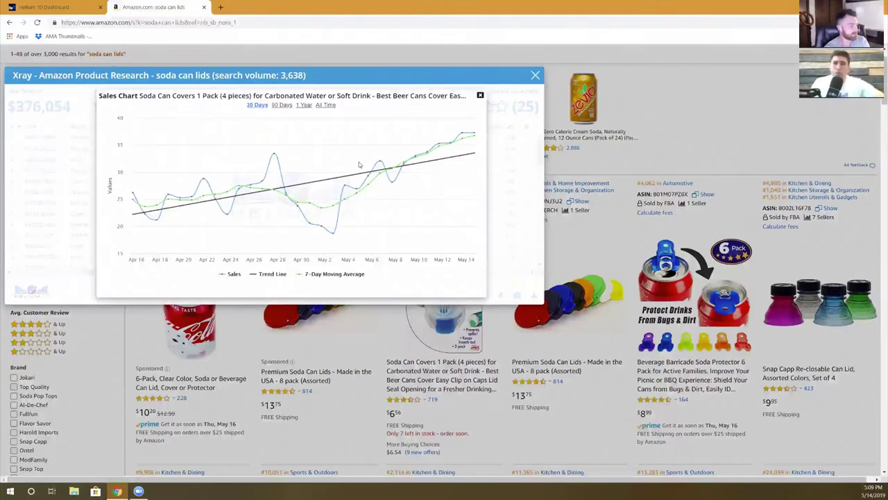
mouse_move(369, 169)
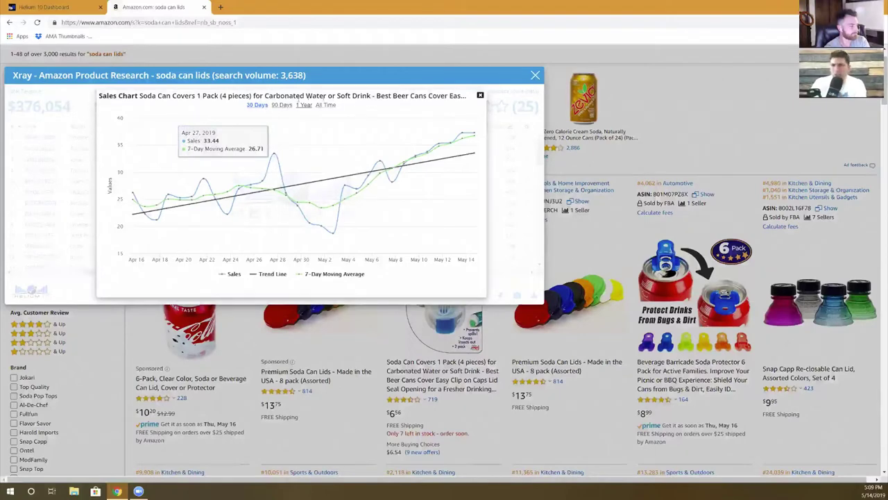
- Switch the Soda Can Covers chart to All Time, then close it
click(326, 105)
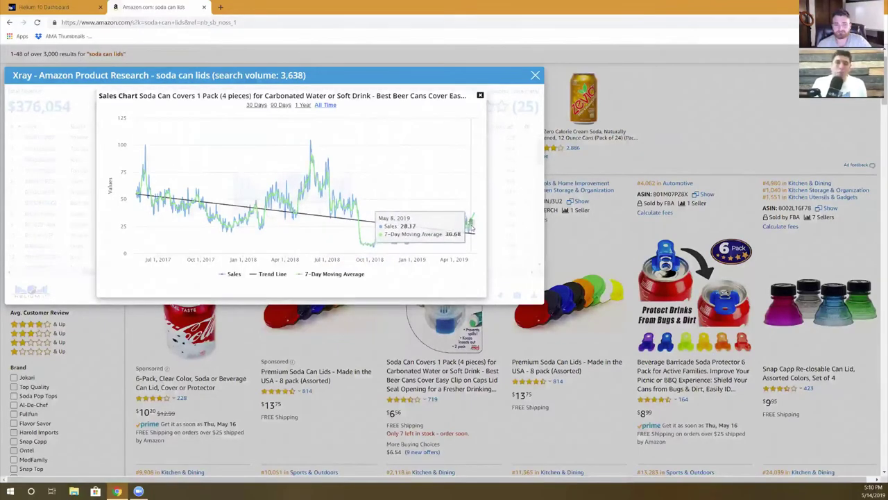
click(480, 95)
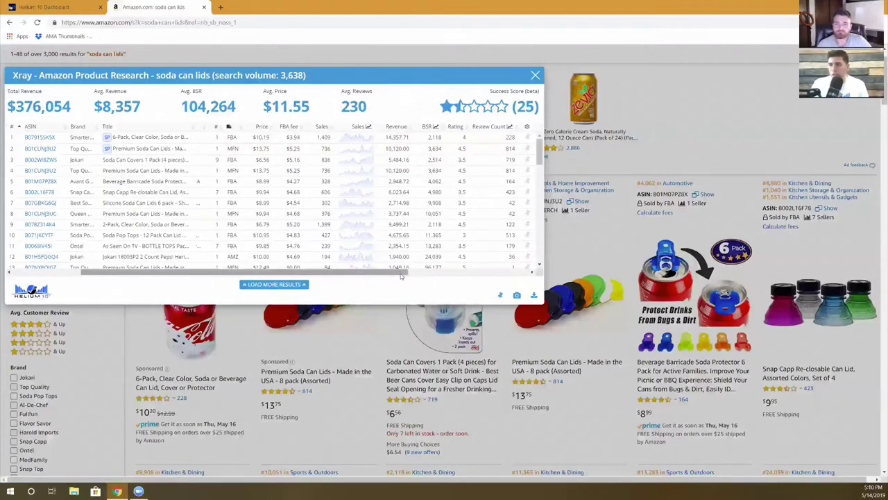
- Scroll through the Xray columns, then open row 11's Ontel BOTTLE TOPS 12-pack product page
drag(406, 272, 471, 272)
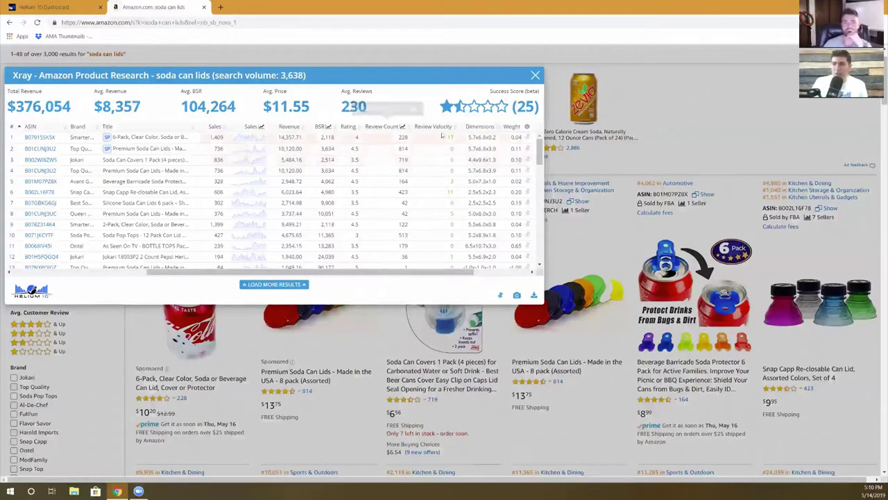
scroll(452, 156, down, 8)
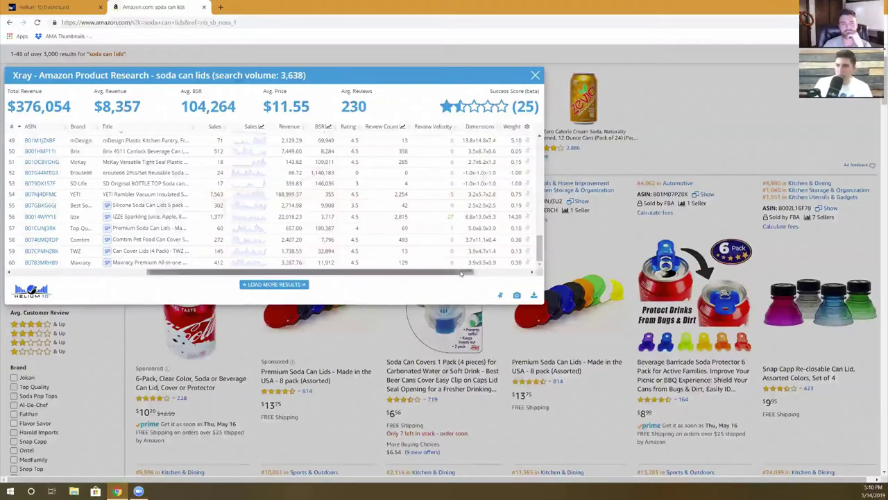
drag(459, 272, 507, 279)
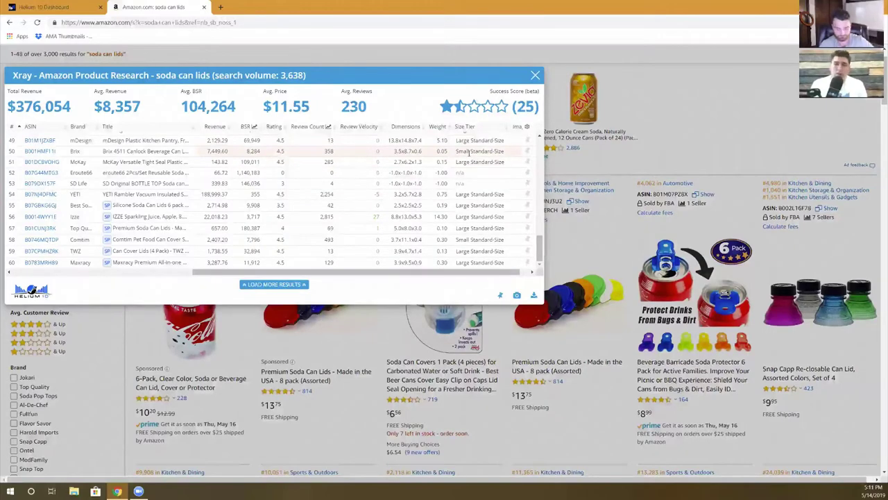
scroll(469, 152, up, 3)
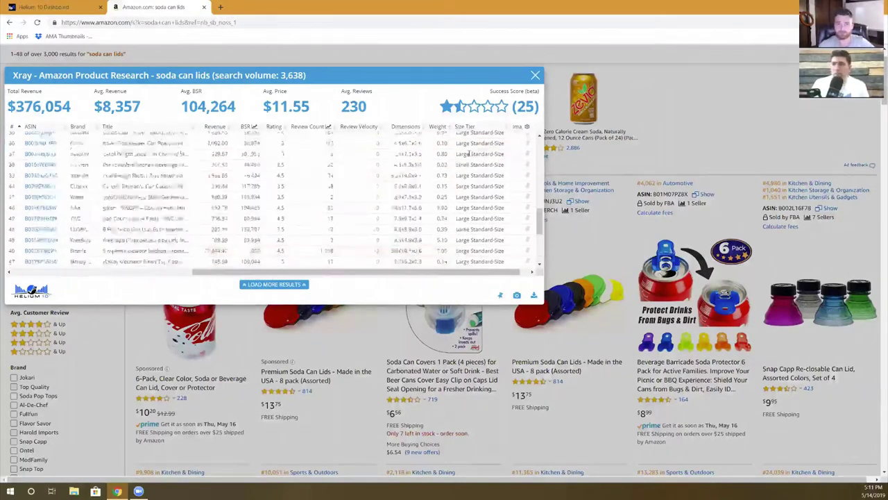
scroll(469, 153, up, 3)
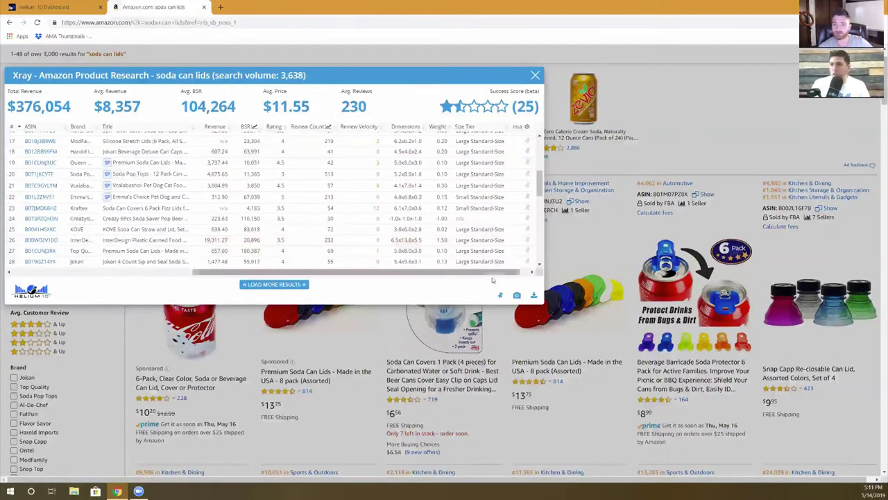
drag(494, 272, 503, 272)
scroll(529, 268, up, 3)
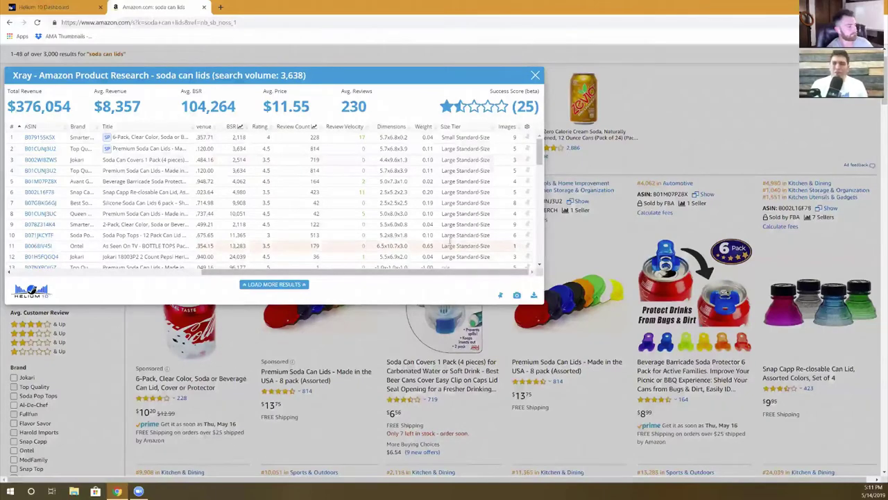
click(124, 246)
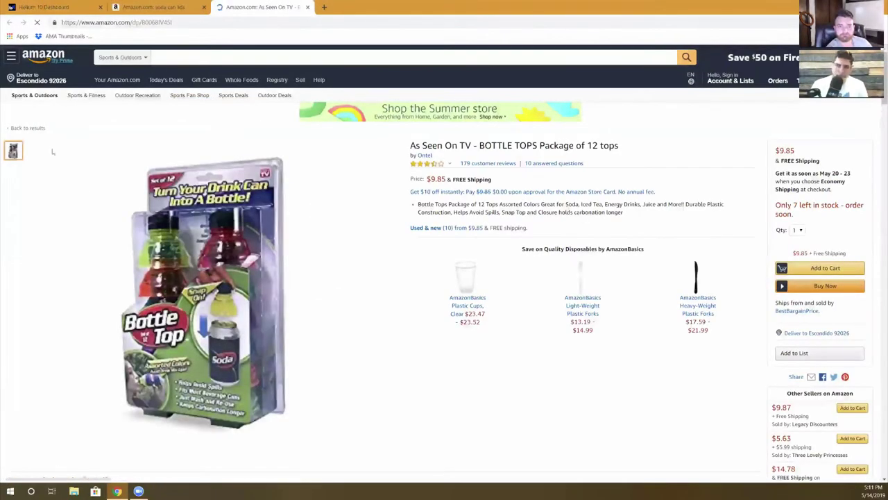
- Review the BOTTLE TOPS bullets and image, then go back to the soda can lids results tab
mouse_move(390, 245)
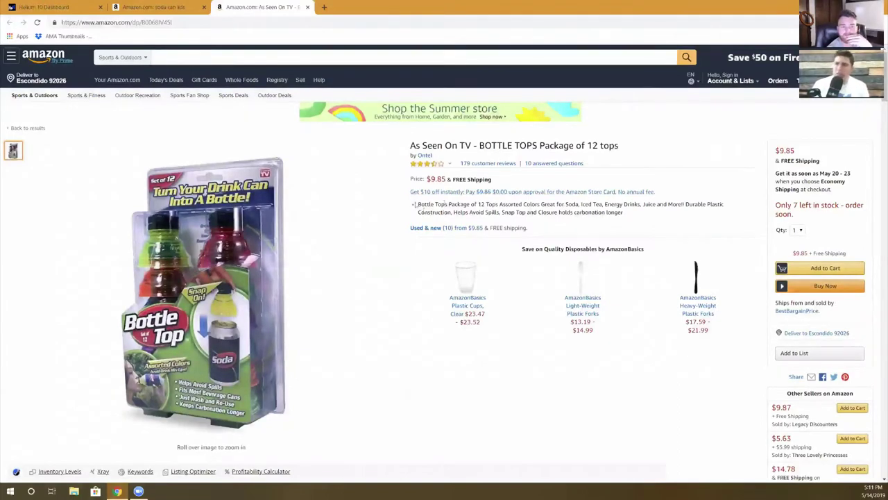
drag(418, 204, 646, 210)
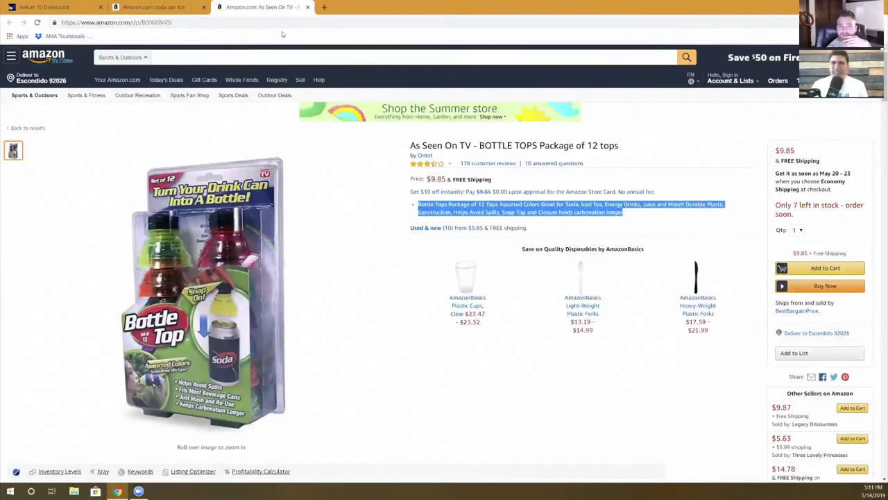
mouse_move(301, 238)
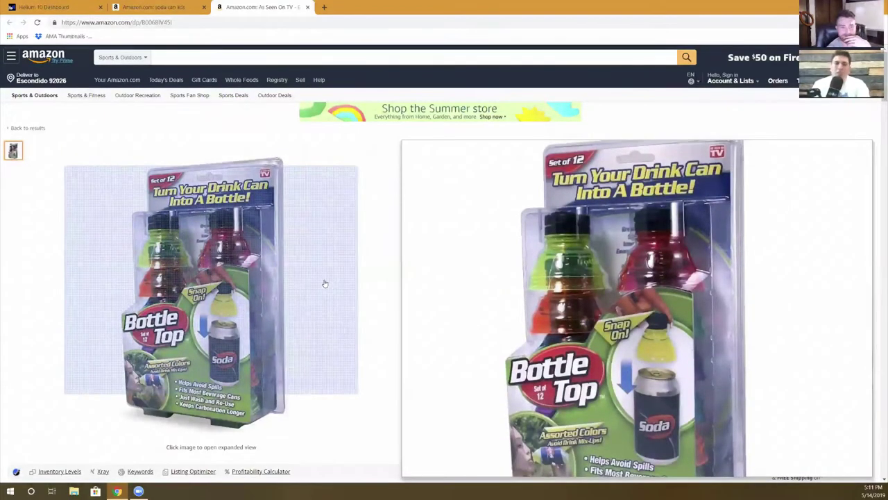
scroll(300, 254, down, 10)
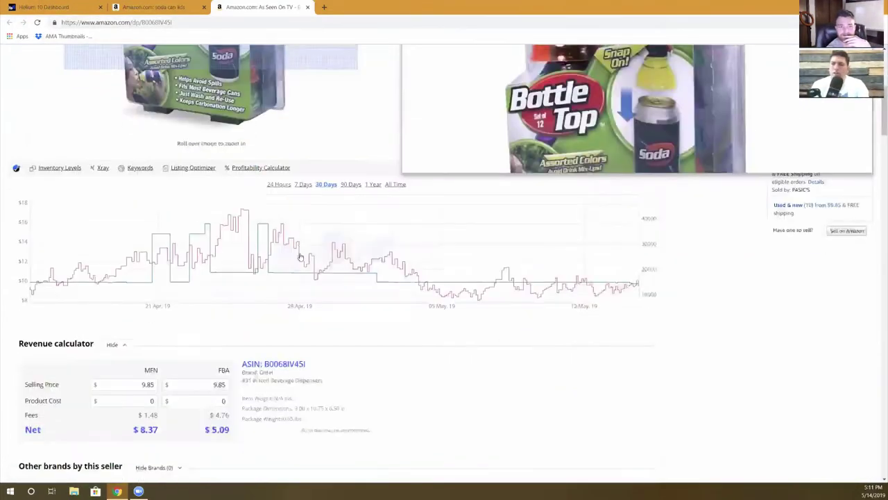
click(149, 6)
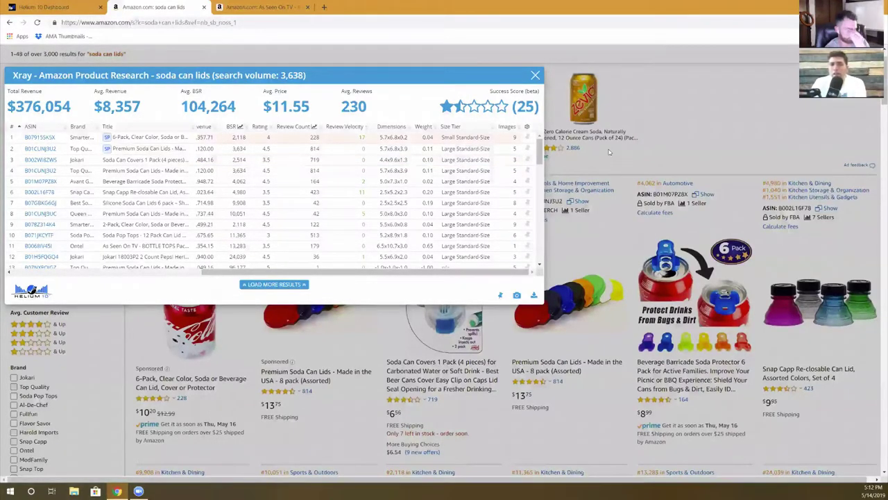
- Close Xray, open the Premium Soda Can Lids 8-pack listing, and show the Helium 10 tools
click(535, 75)
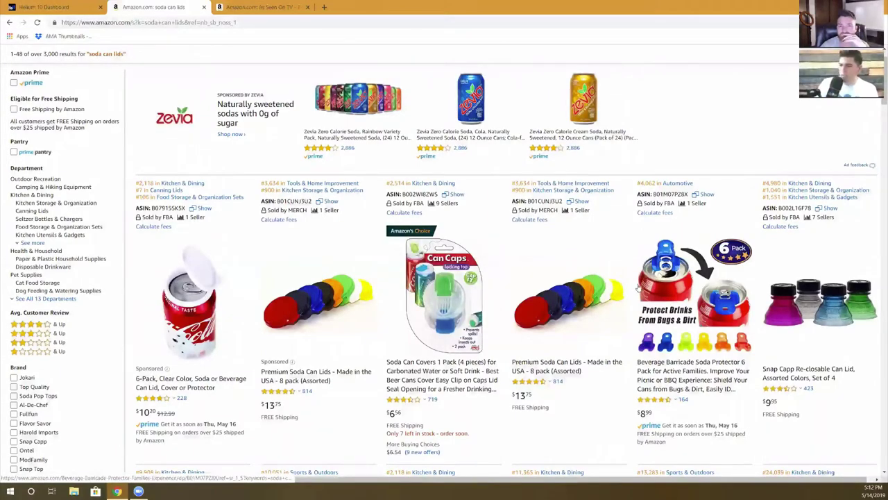
scroll(639, 287, down, 5)
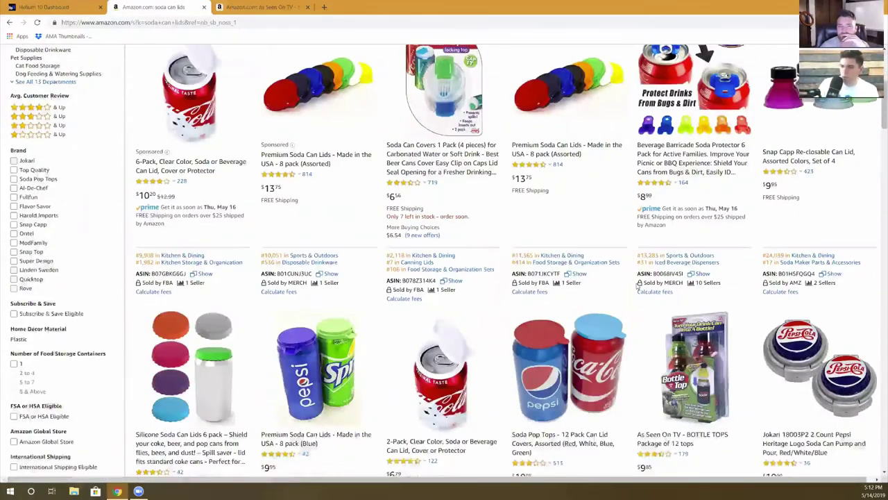
scroll(638, 285, down, 1)
scroll(589, 249, up, 2)
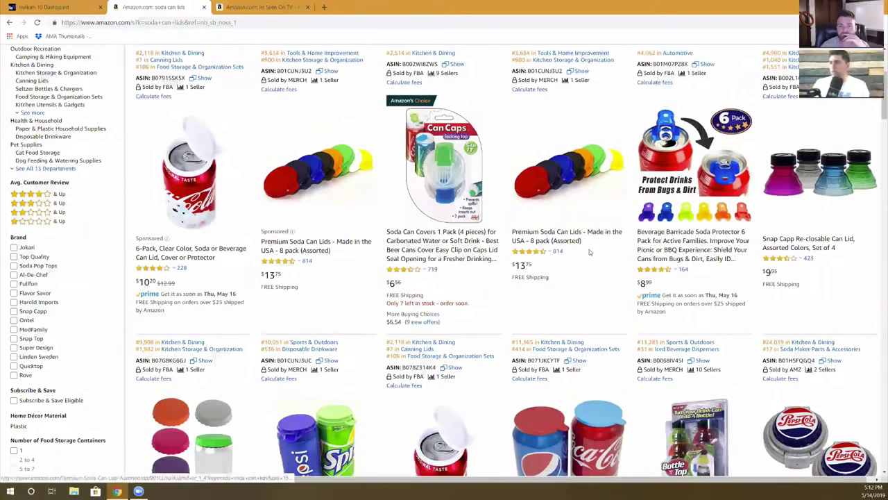
click(589, 252)
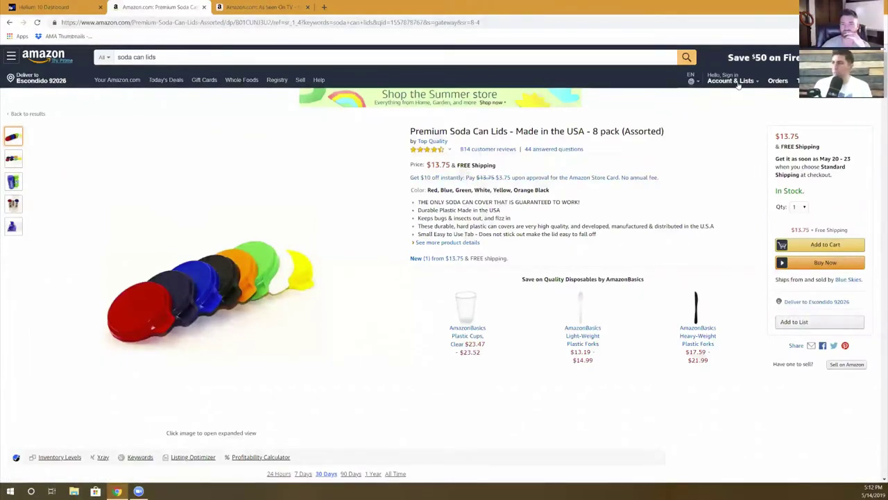
click(833, 22)
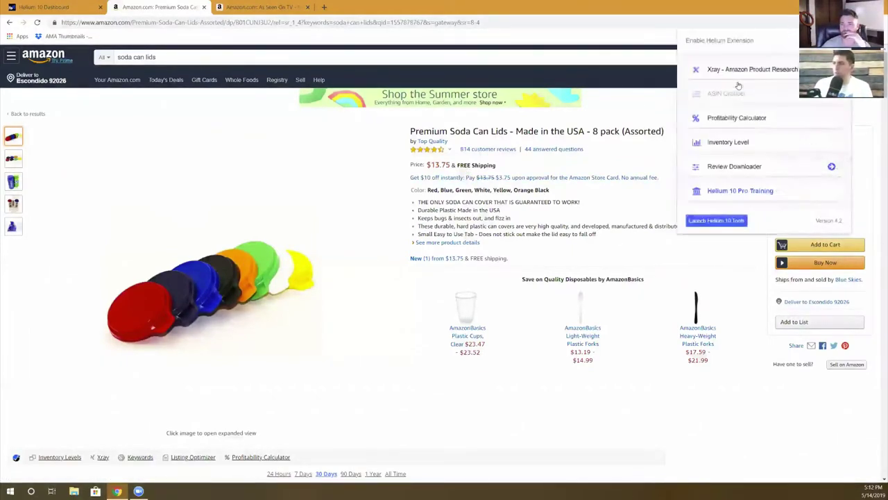
- Launch the Profitability Calculator from the Helium 10 tools list
click(714, 118)
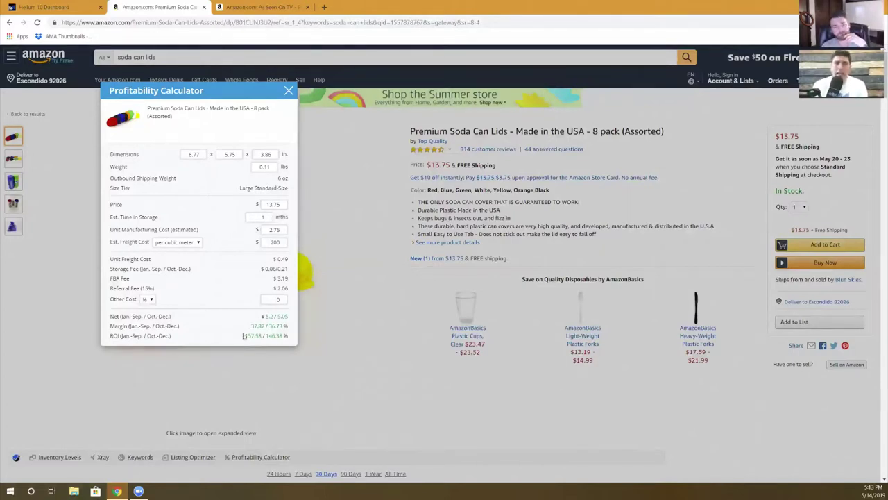
- Change unit manufacturing cost from 2.75 to 3, keeping freight per cubic meter and reviewing Other Cost
double_click(271, 230)
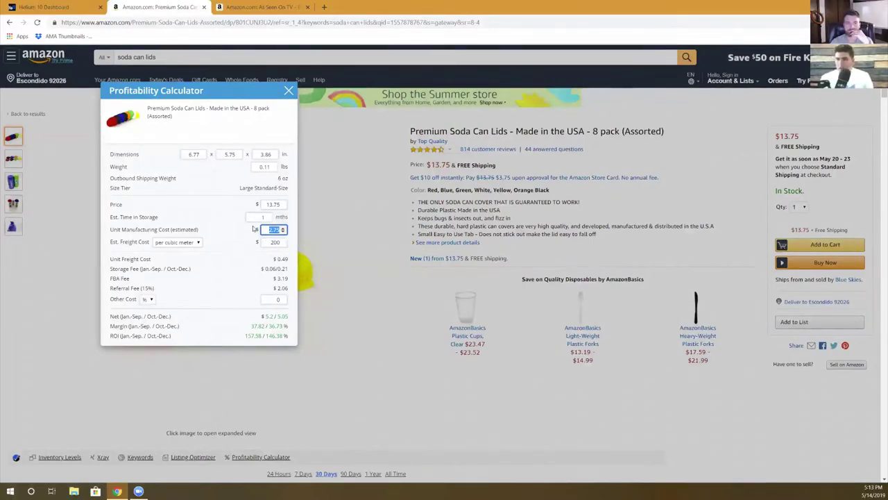
text(3)
click(183, 243)
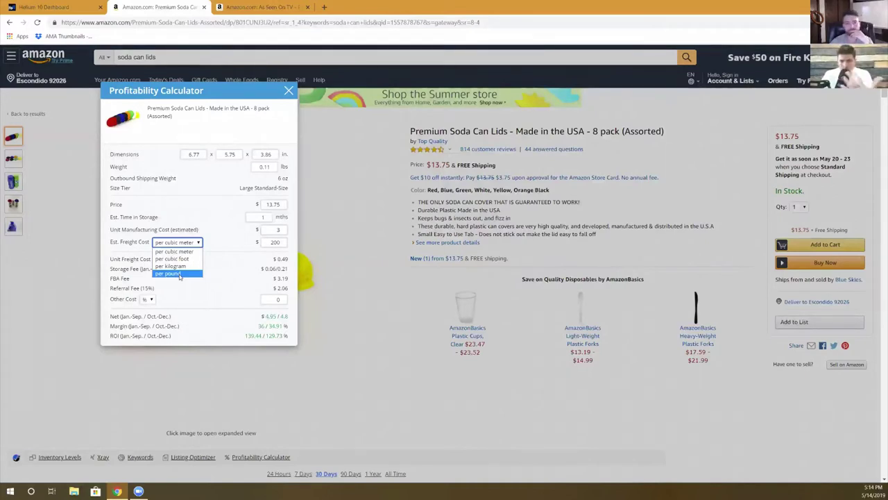
click(281, 242)
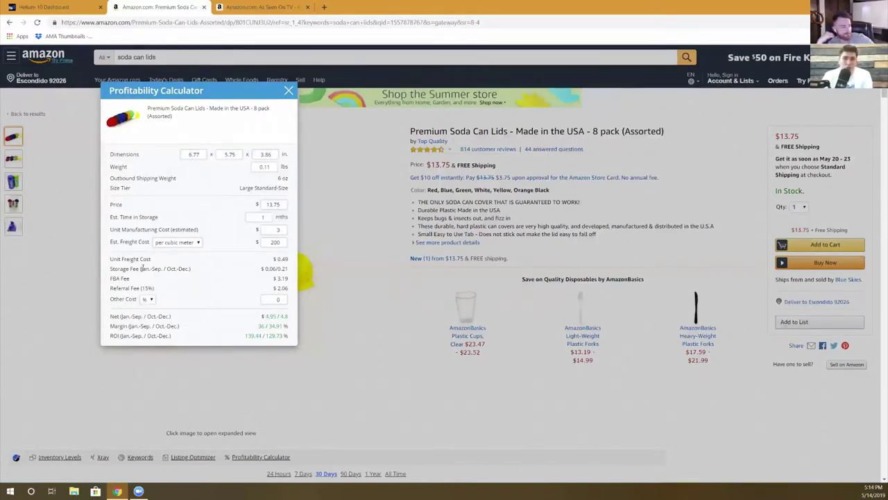
drag(141, 267, 160, 274)
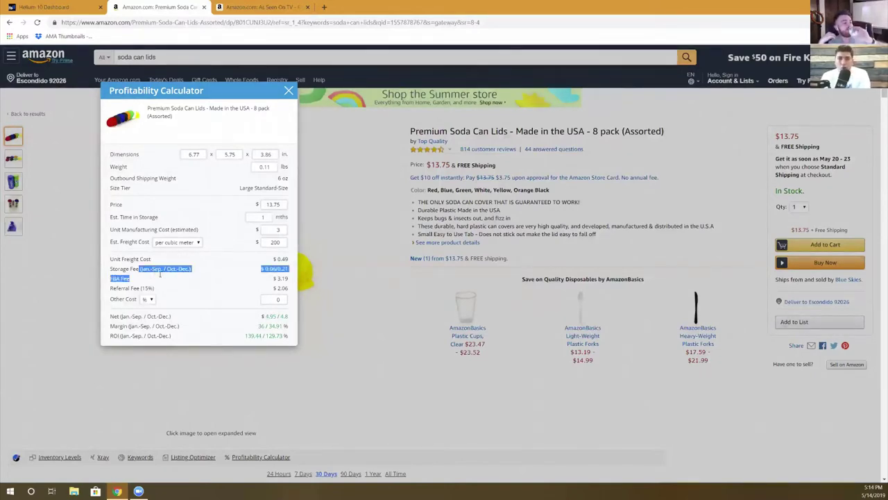
click(174, 275)
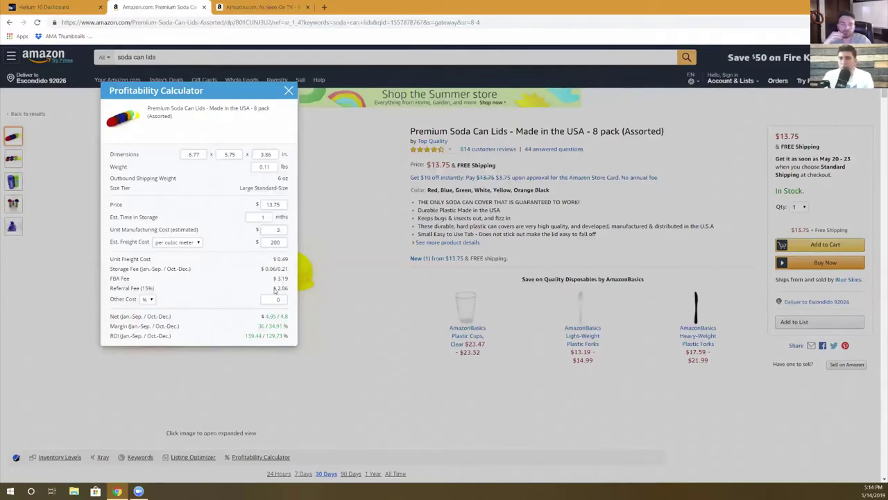
click(150, 299)
click(275, 299)
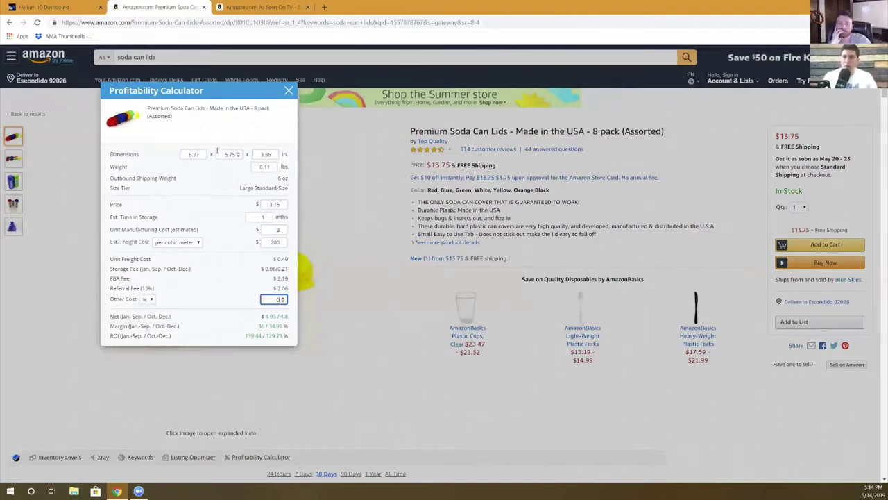
click(193, 154)
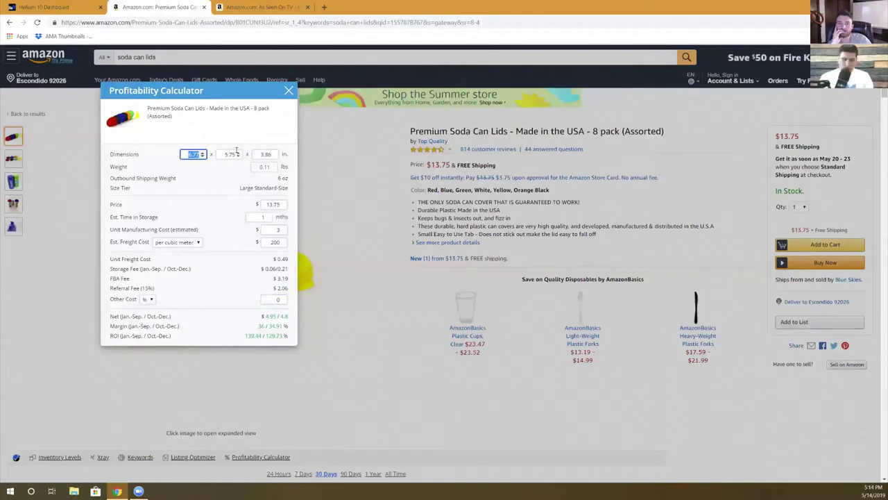
text(8)
key(Tab)
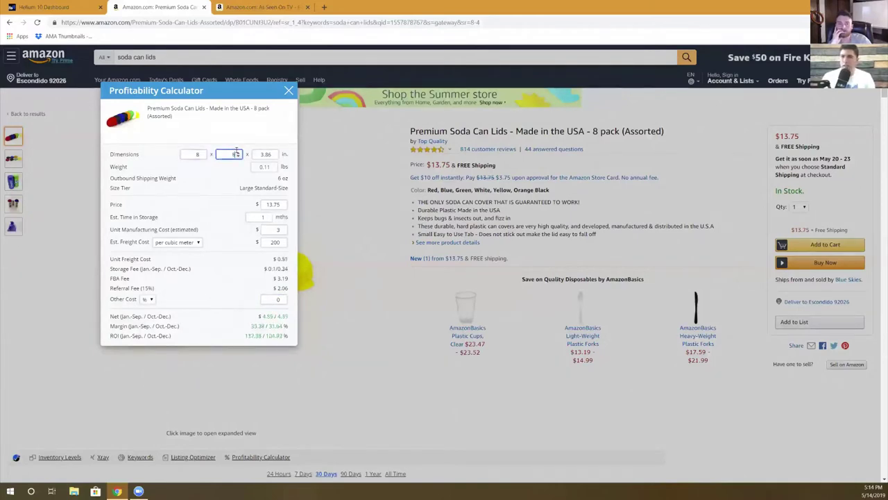
text(8)
key(Tab)
text(8)
key(Tab)
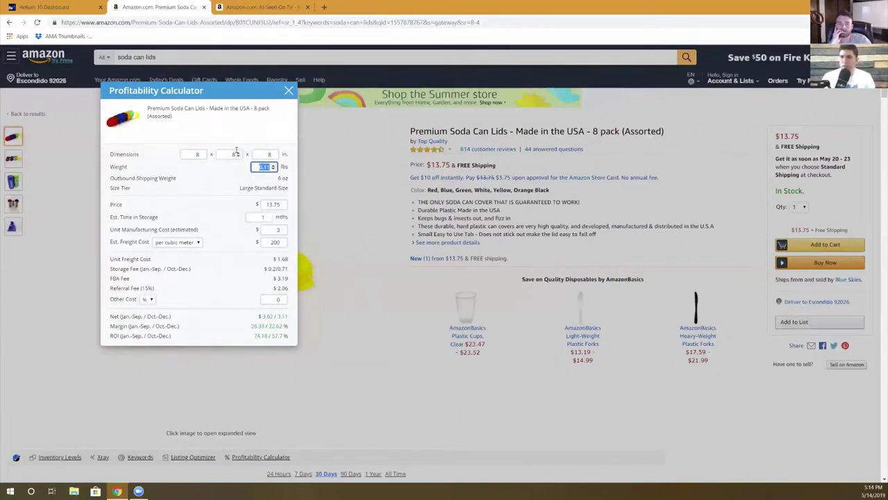
click(201, 154)
text(9)
key(Tab)
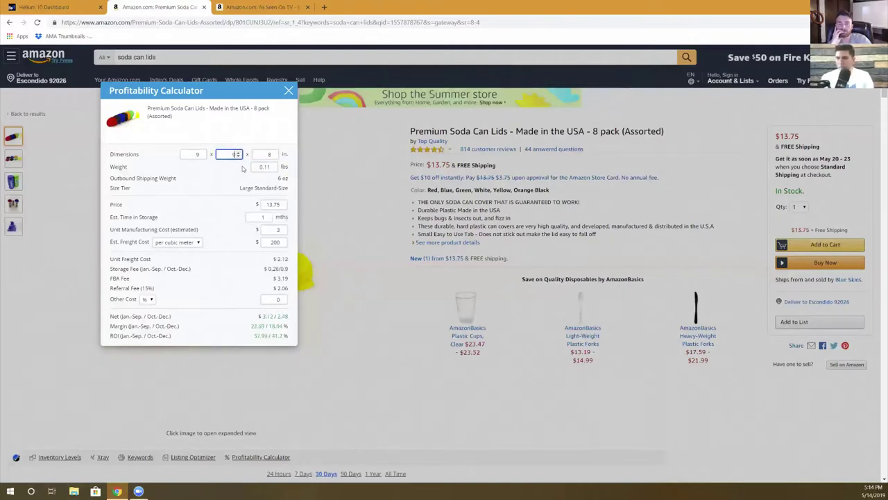
text(9)
key(Tab)
text(9)
click(205, 189)
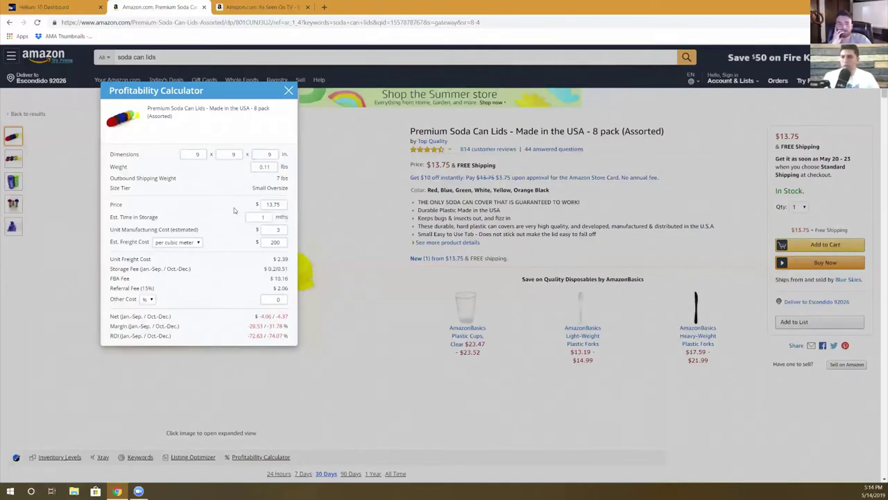
click(280, 230)
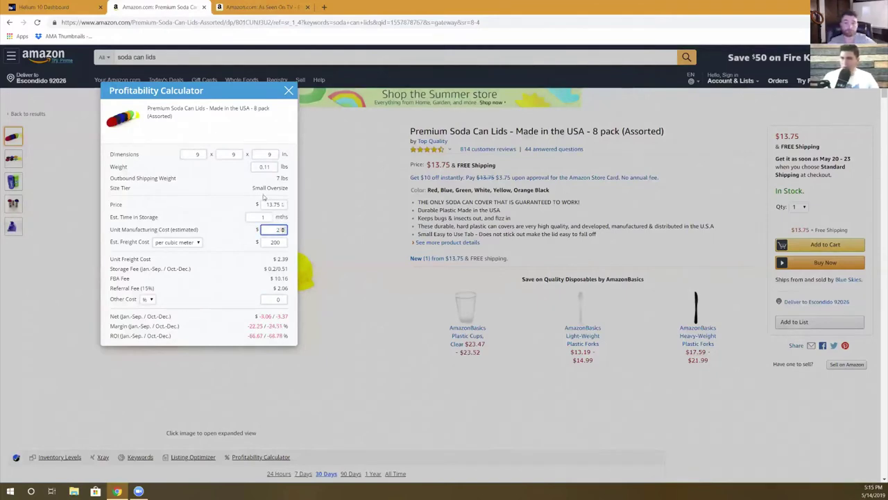
click(267, 203)
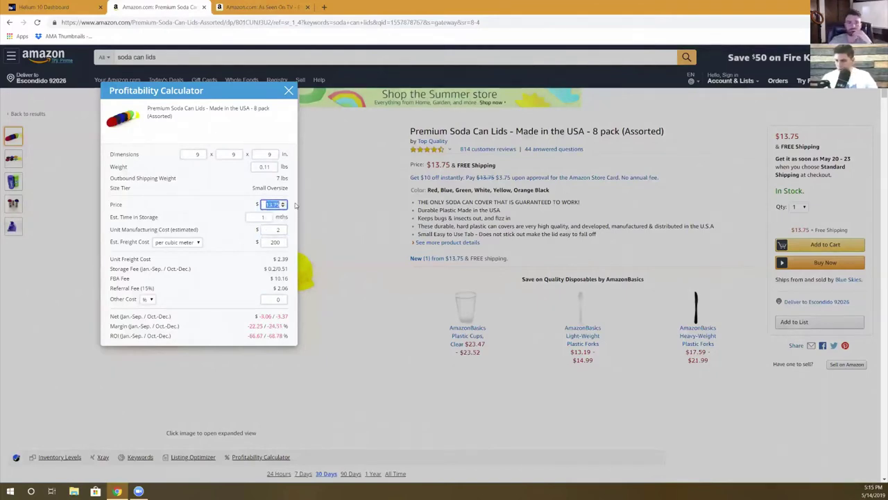
text(17)
click(217, 201)
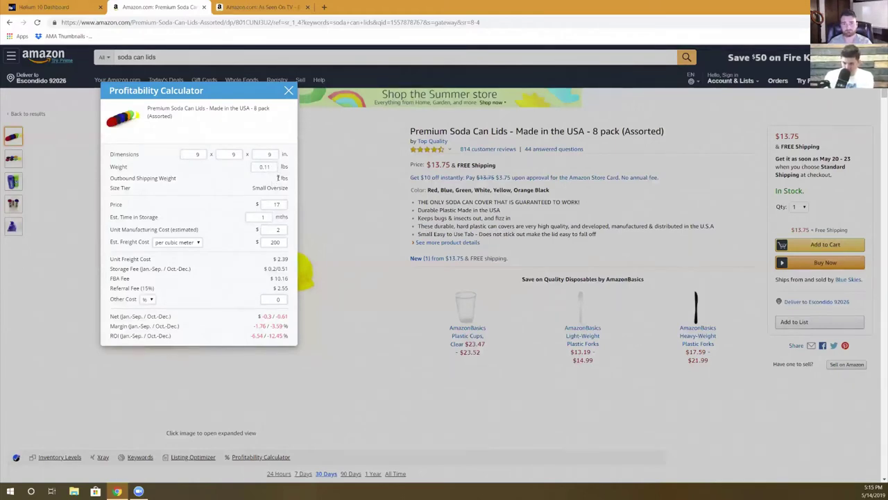
mouse_move(277, 177)
mouse_down()
mouse_move(289, 178)
mouse_move(256, 188)
mouse_move(287, 188)
mouse_up()
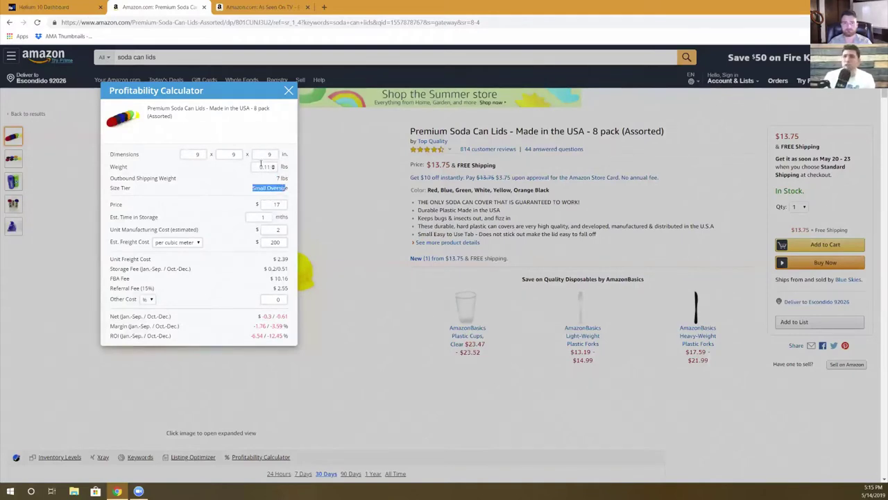
scroll(264, 180, down, 1)
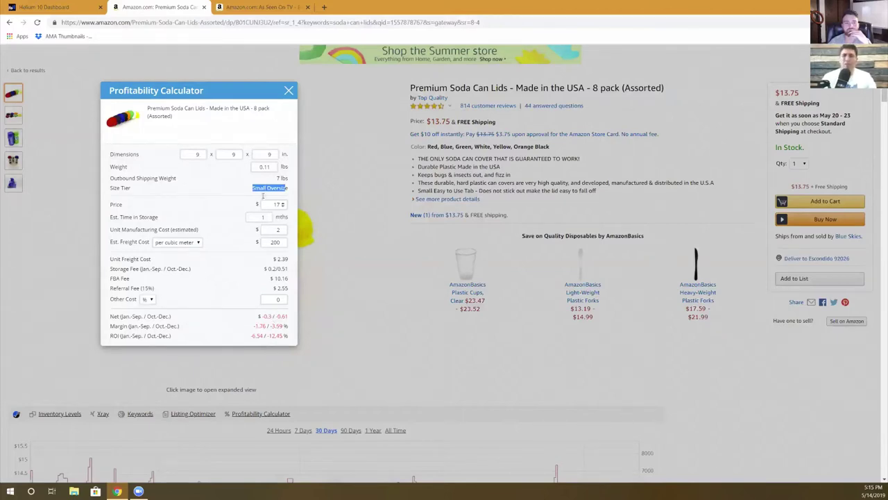
- Set the third package dimension to 8 in. and point out the recalculated net profit
double_click(271, 153)
text(8)
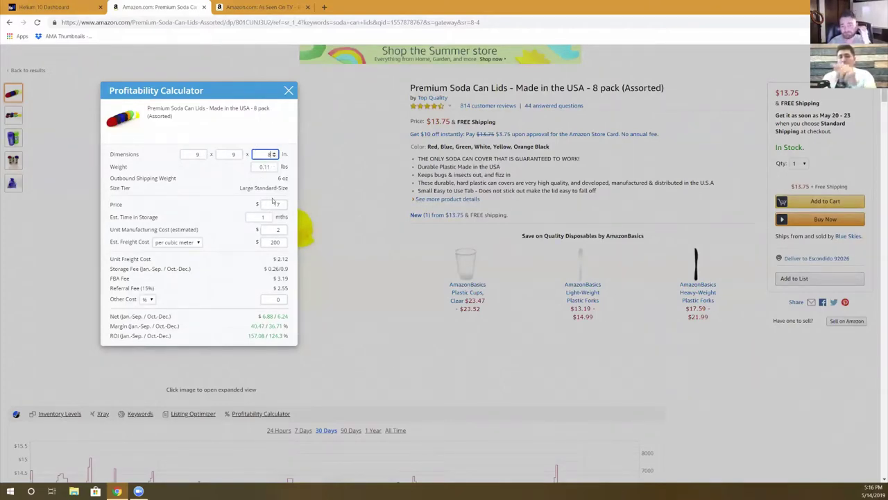
double_click(266, 317)
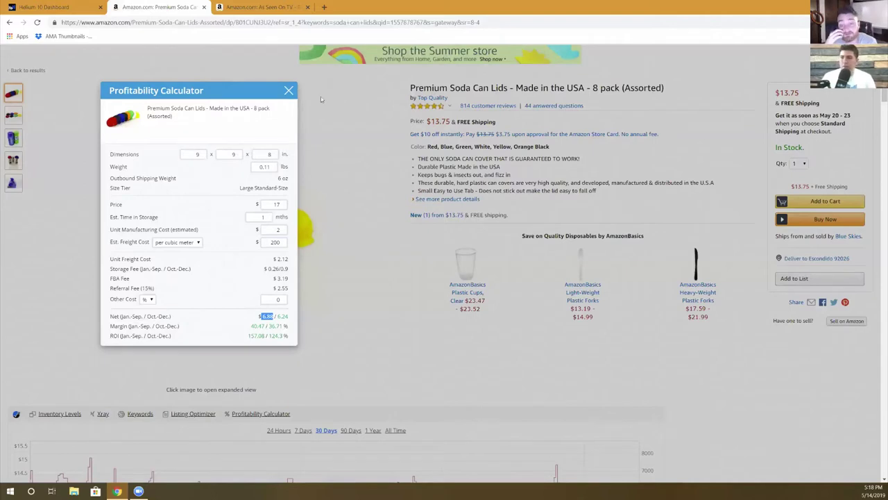
- Close the calculator, extract the soda can lid reviews (39 of 814) into a Reviews tab, and return to the listing
click(289, 91)
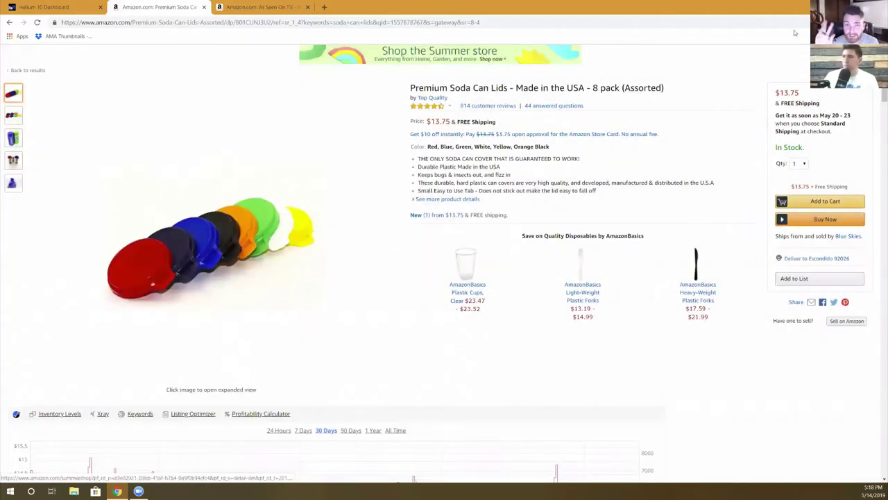
click(826, 22)
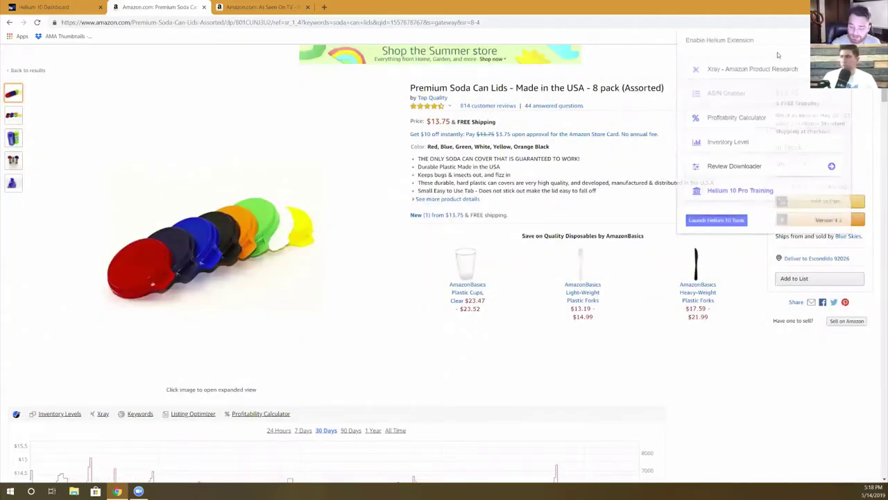
click(734, 168)
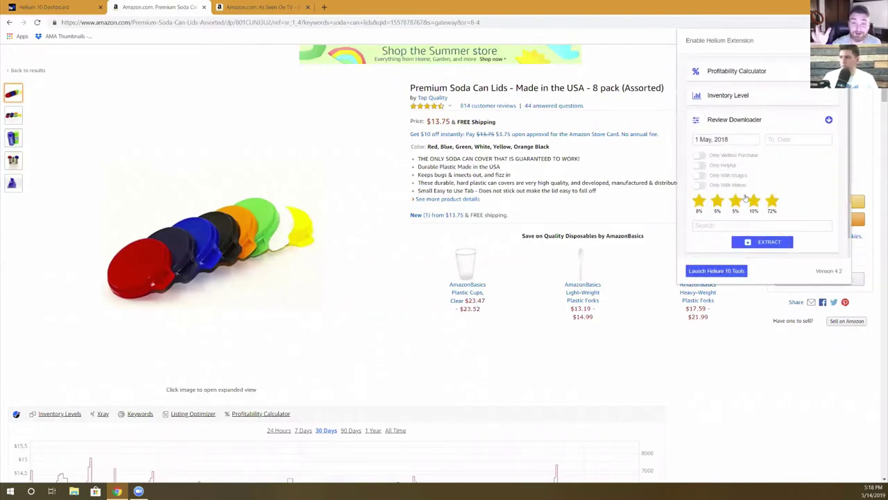
click(757, 241)
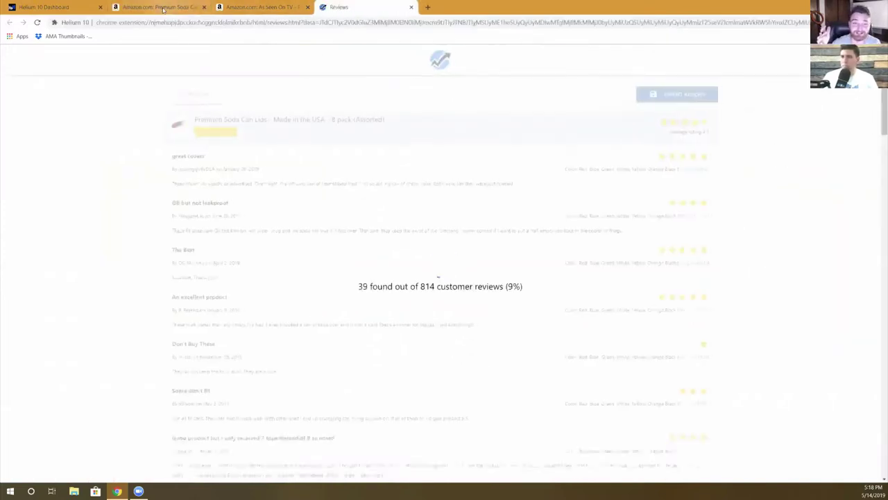
click(161, 7)
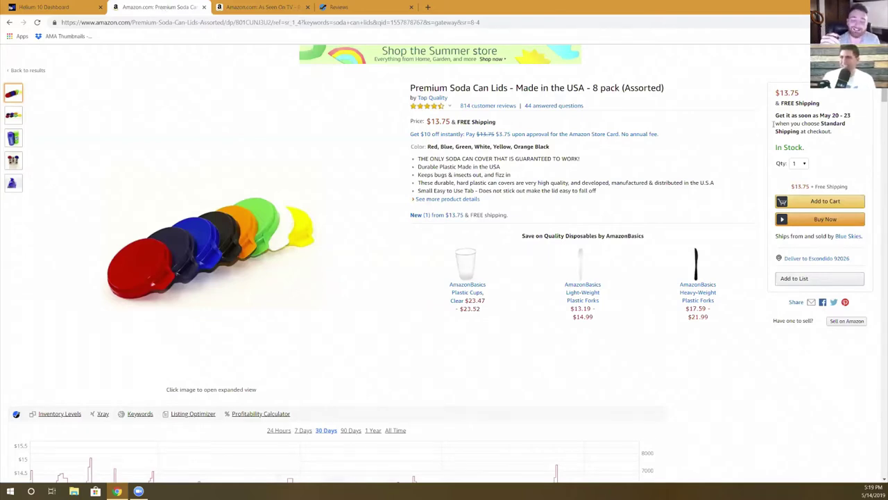
- Open Helium 10's Review Downloader and switch to the Reviews tab showing All Reviews
click(839, 22)
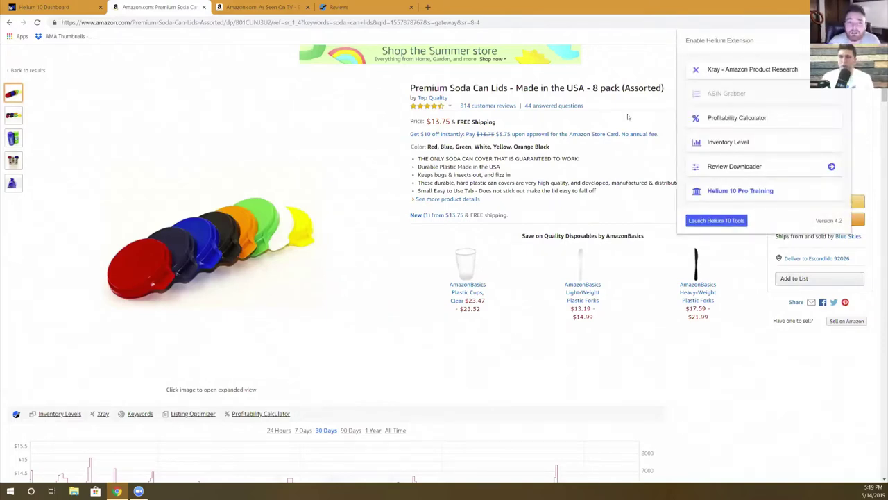
click(764, 170)
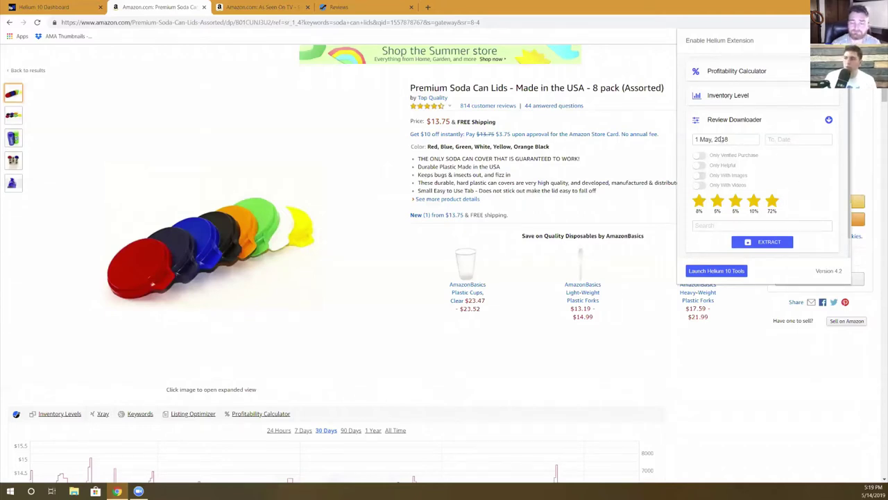
click(364, 7)
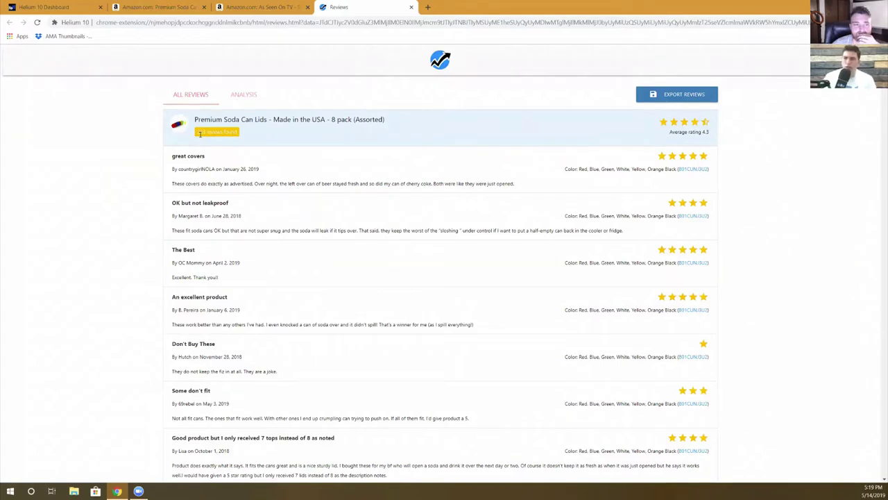
- Show the review phrase analysis, led by 'soda cans' (18), 'these lids' (13) and 'the fizz in' (10)
click(244, 96)
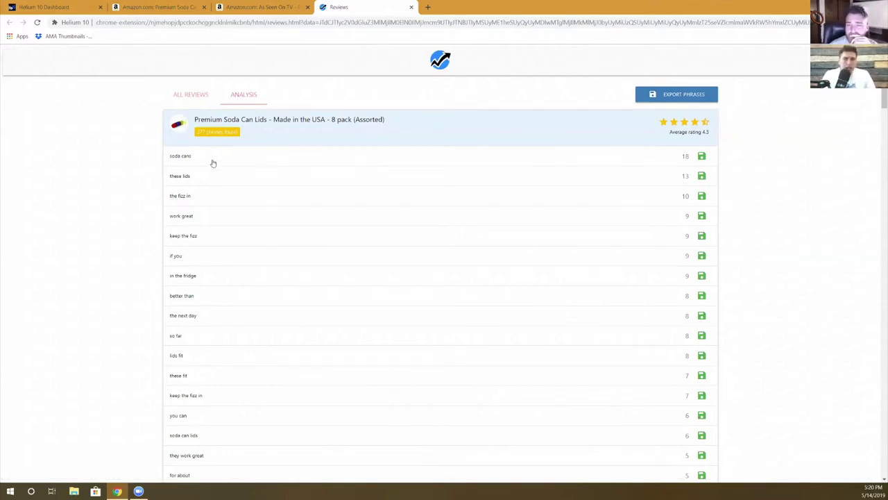
- Expand the 'the fizz in' phrase and mark the complaints about lost fizz and lids not tight enough
click(214, 199)
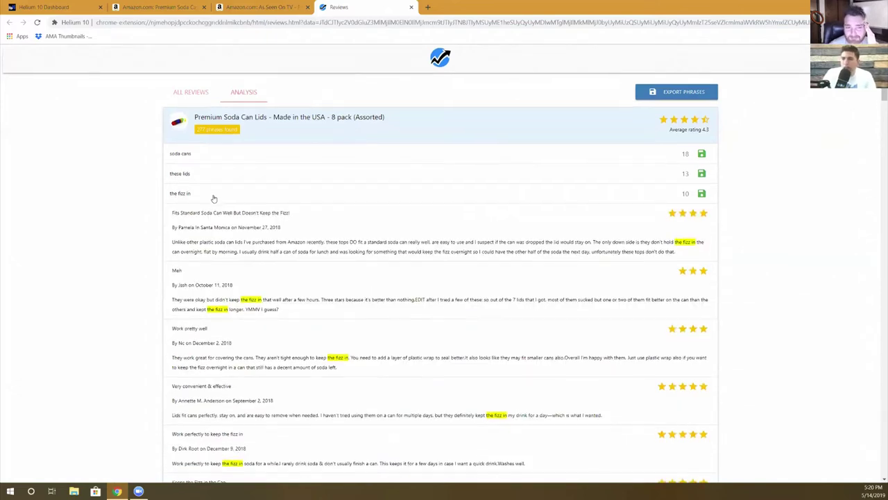
scroll(212, 198, down, 1)
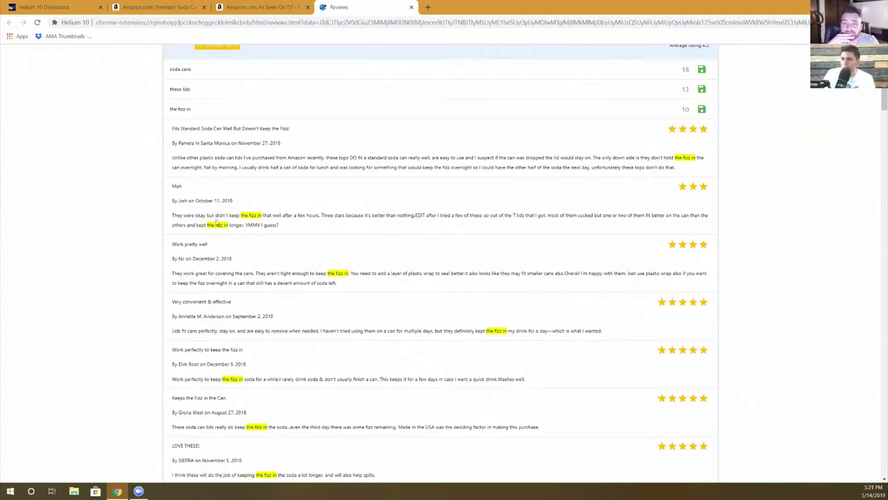
drag(216, 216, 296, 216)
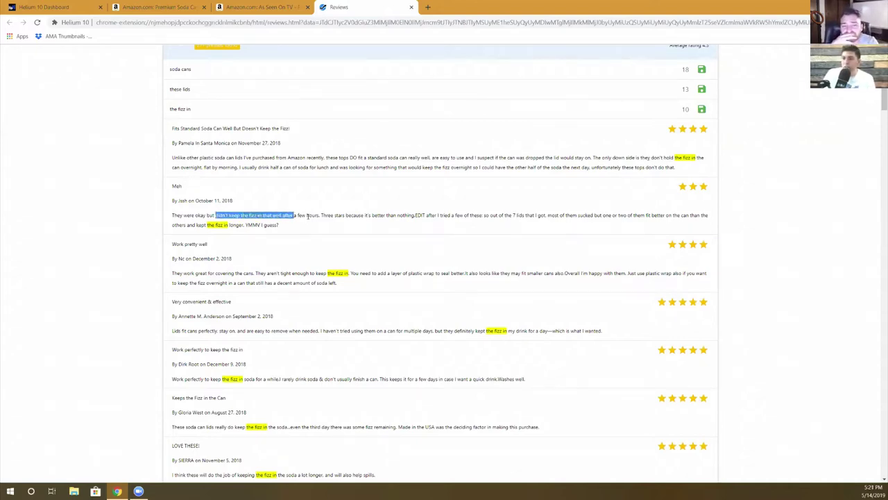
drag(269, 274, 354, 274)
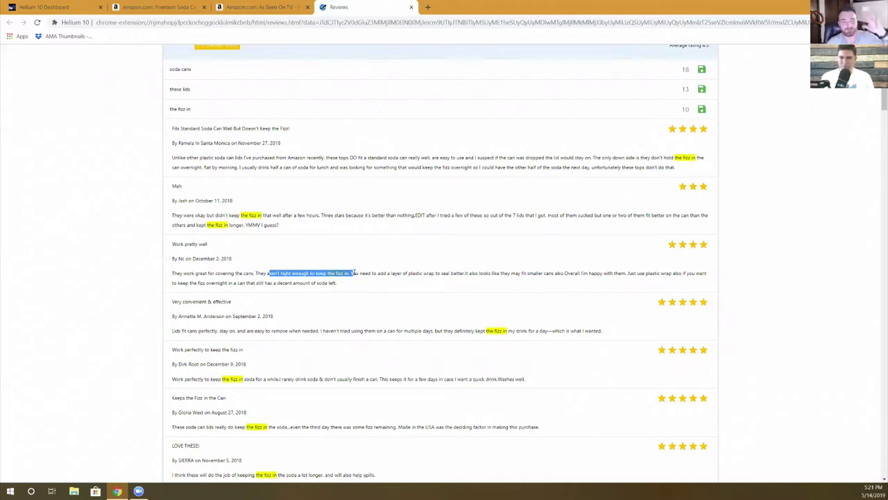
- Return to the Premium Soda Can Lids listing, browse its gallery photos, and bring up the Helium 10 tools
click(167, 7)
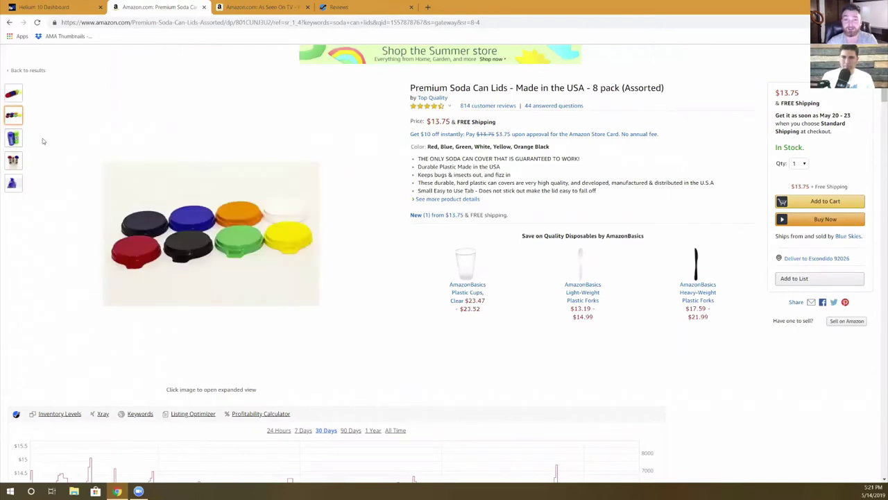
mouse_move(17, 163)
mouse_move(12, 184)
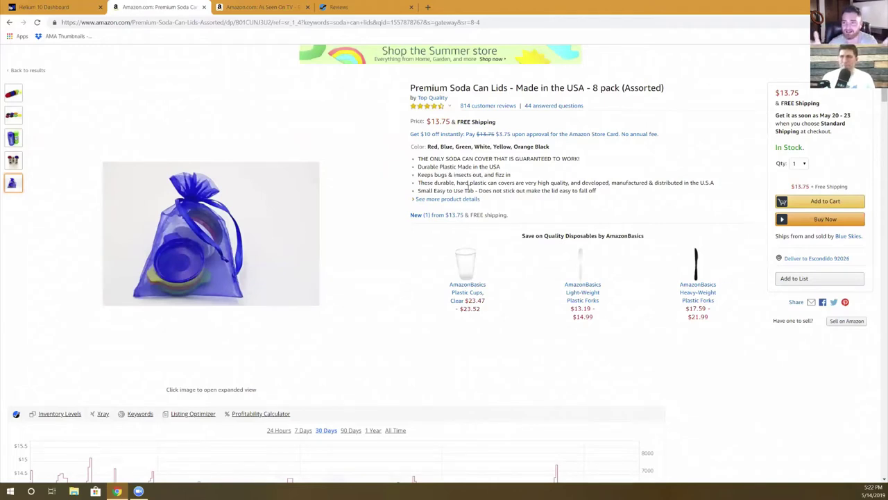
click(842, 23)
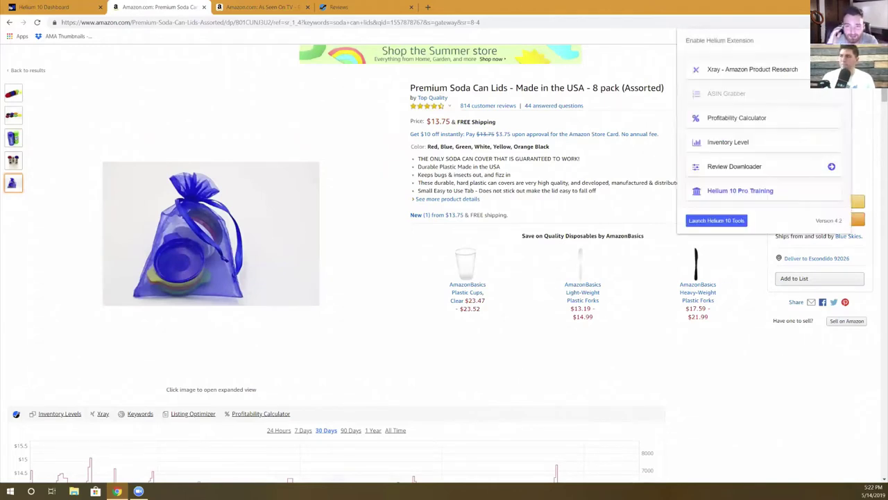
- Dismiss the Helium 10 tools list, revealing the 30-day price and rank history chart under the listing
click(634, 114)
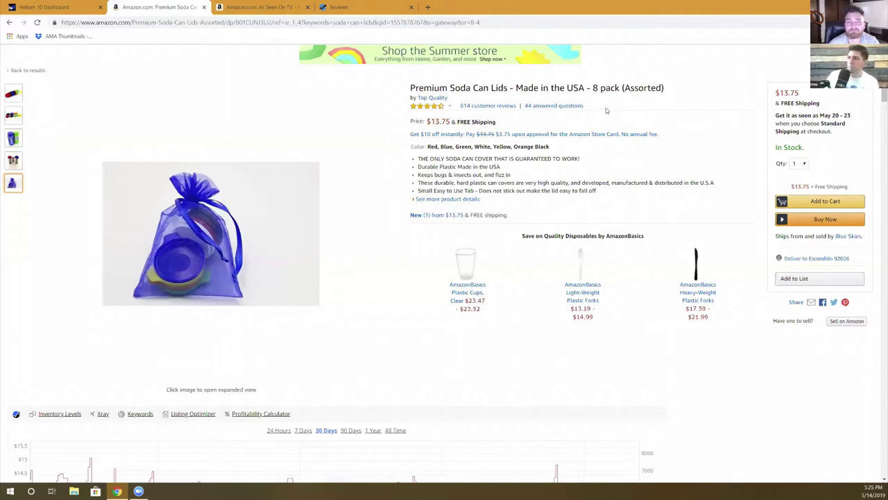
- Go back to the soda can lids results and open the As Seen On TV BOTTLE TOPS 12-pack listing
click(9, 22)
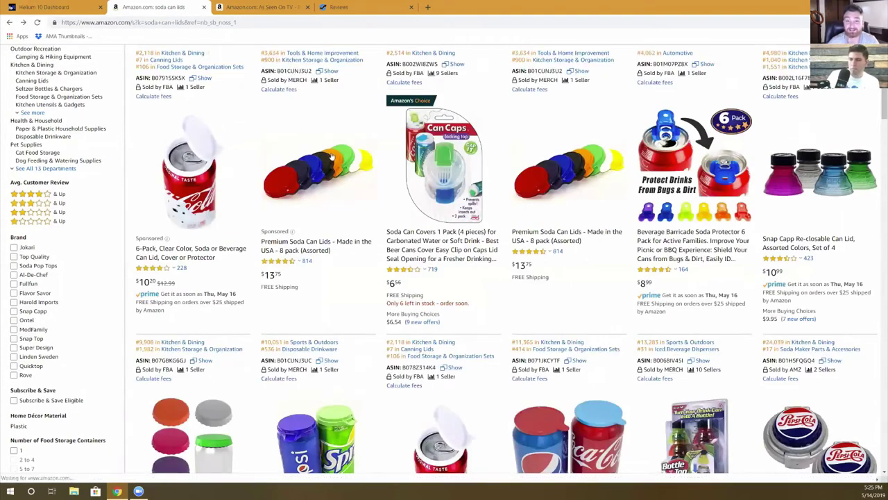
scroll(331, 155, down, 2)
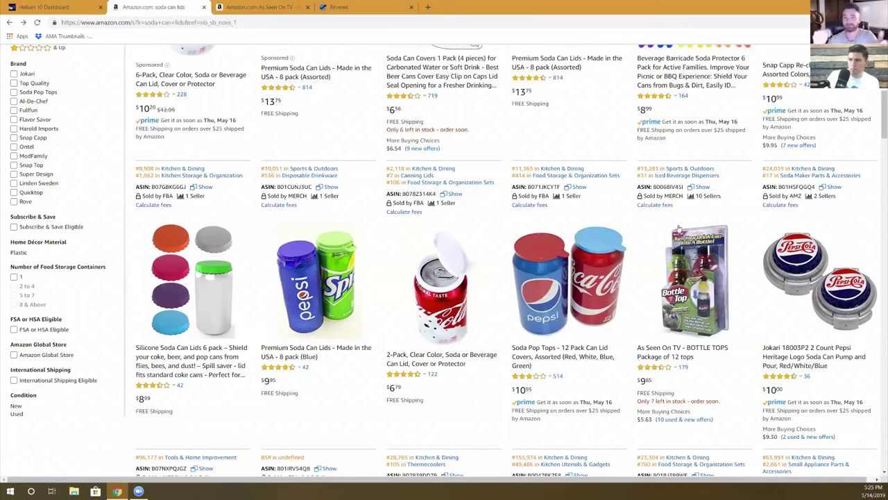
click(697, 335)
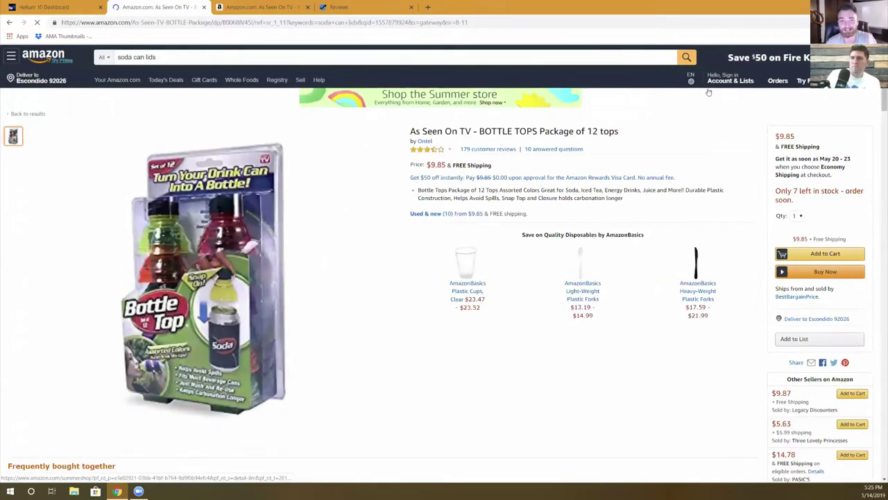
- Open Helium 10's Inventory Levels for the BOTTLE TOPS listing and move the window toward the centre
click(791, 22)
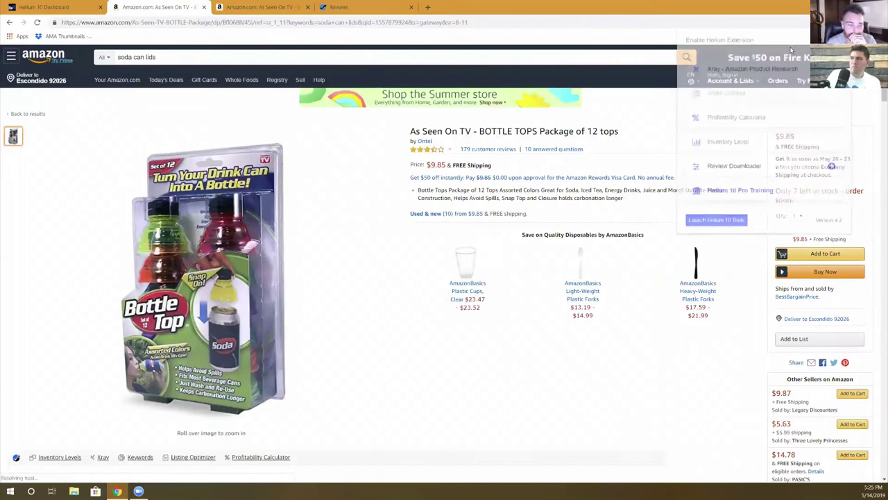
click(736, 141)
drag(406, 73, 621, 196)
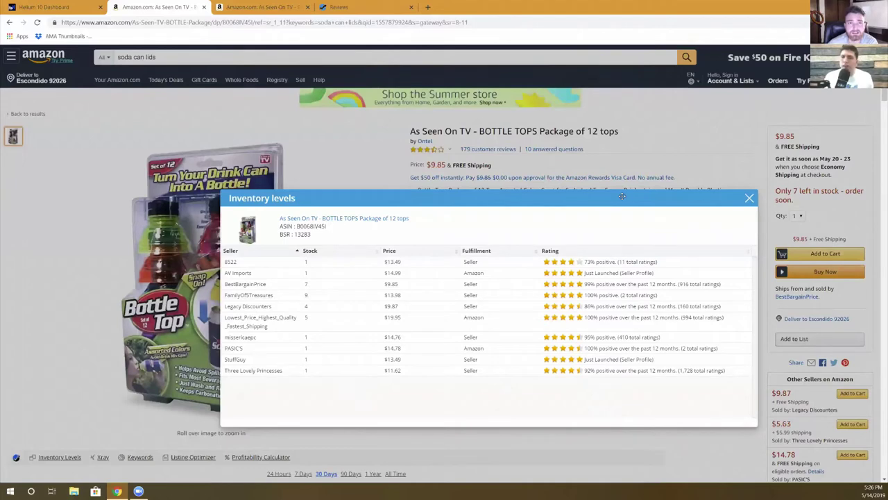
- Sort the BOTTLE TOPS sellers by price, cheapest first
click(837, 22)
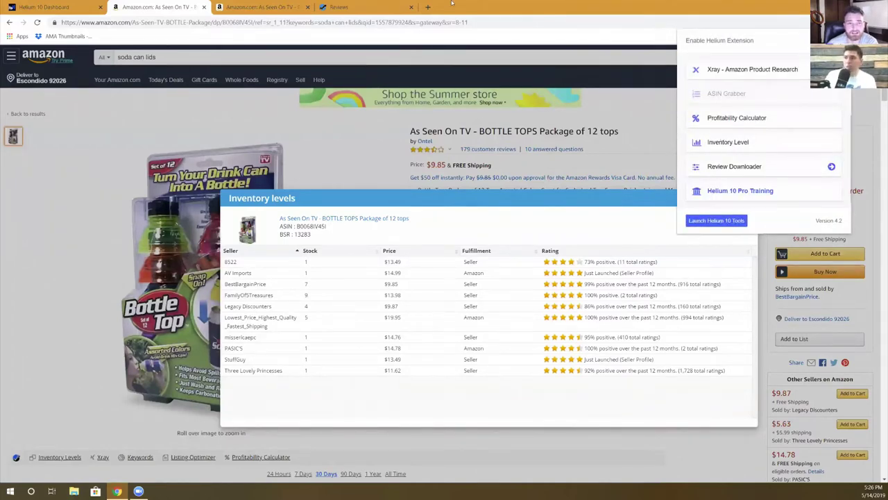
click(171, 12)
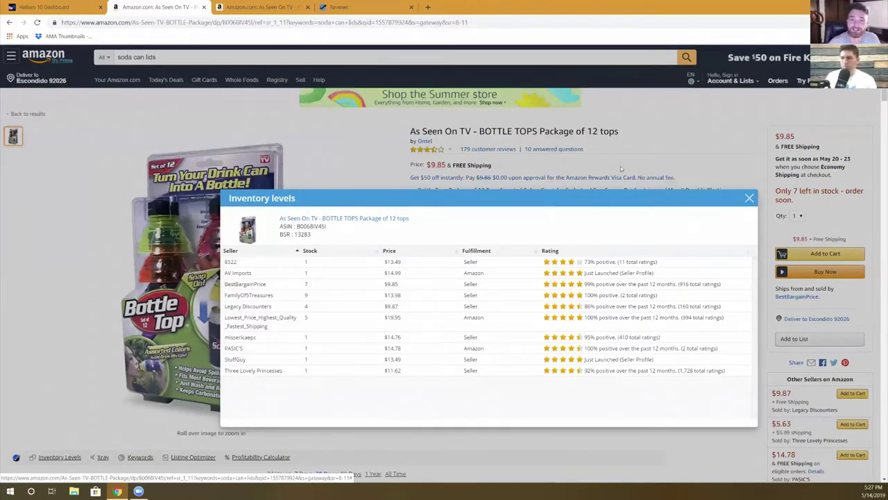
click(399, 251)
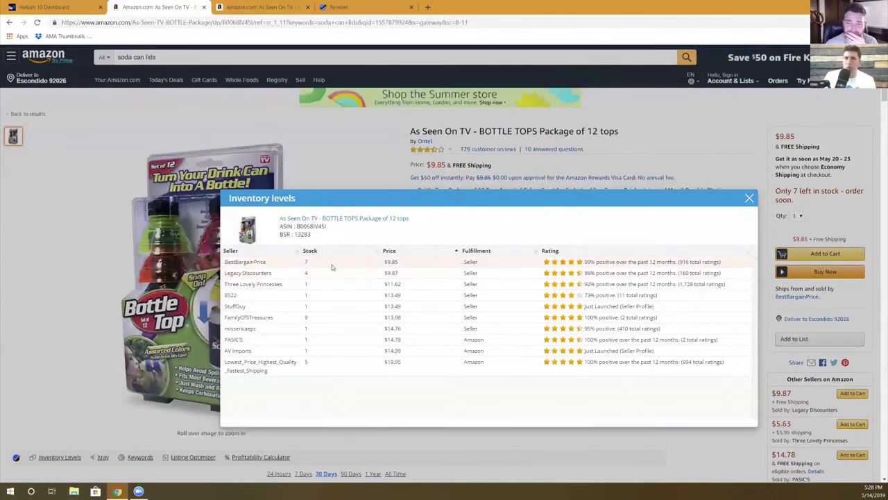
- Close the Inventory Levels table and dismiss the Helium 10 tools list
click(749, 200)
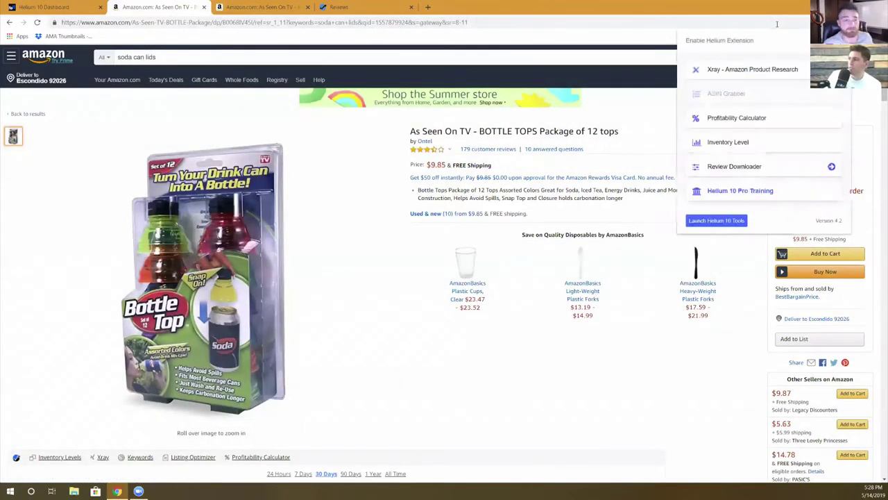
click(777, 22)
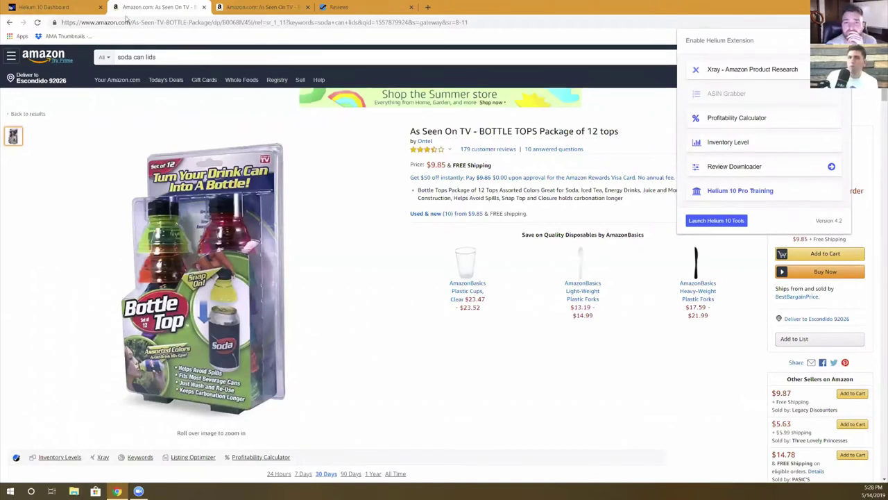
click(192, 50)
- Replace the soda can lids search with 'mothers day gifts for wife'
triple_click(139, 57)
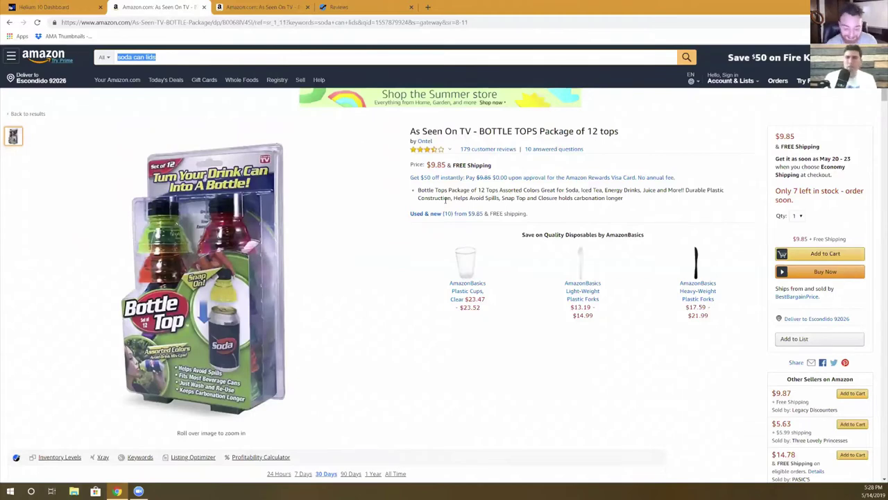
text(mothers day)
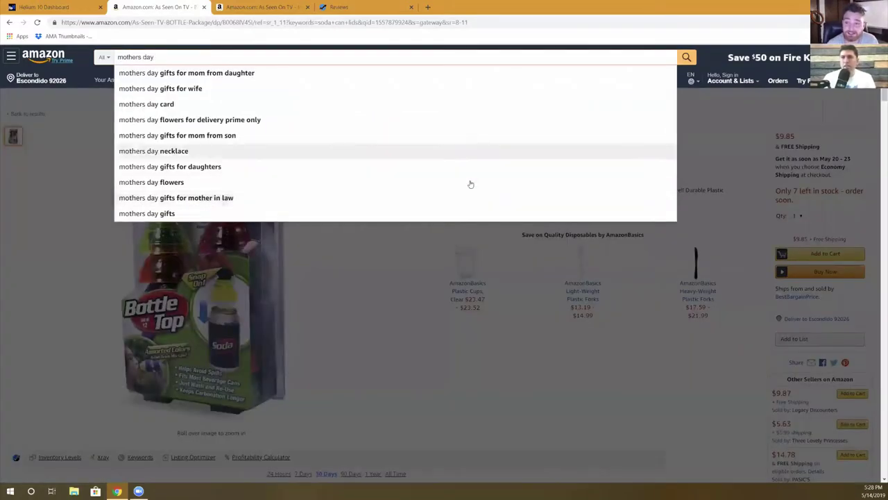
click(203, 92)
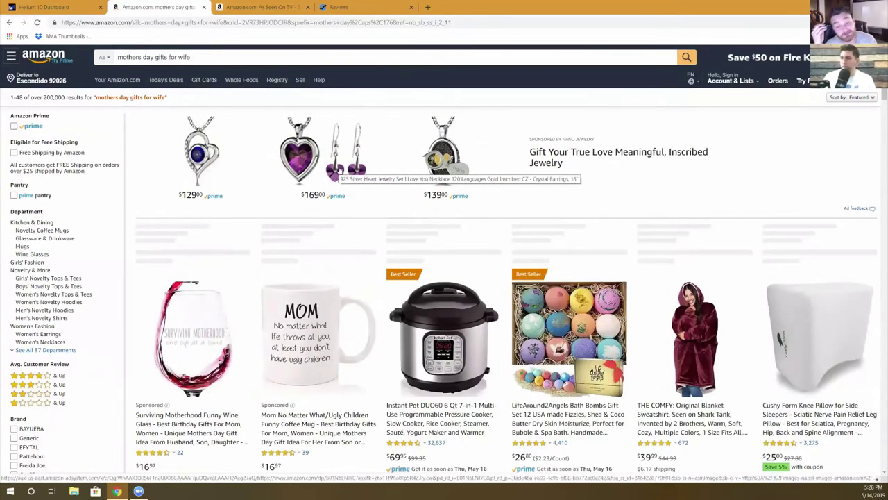
- Scroll through the 'mothers day gifts for wife' results reading each product's Xray ASIN, rank and seller data, then return to the top
scroll(336, 171, down, 1)
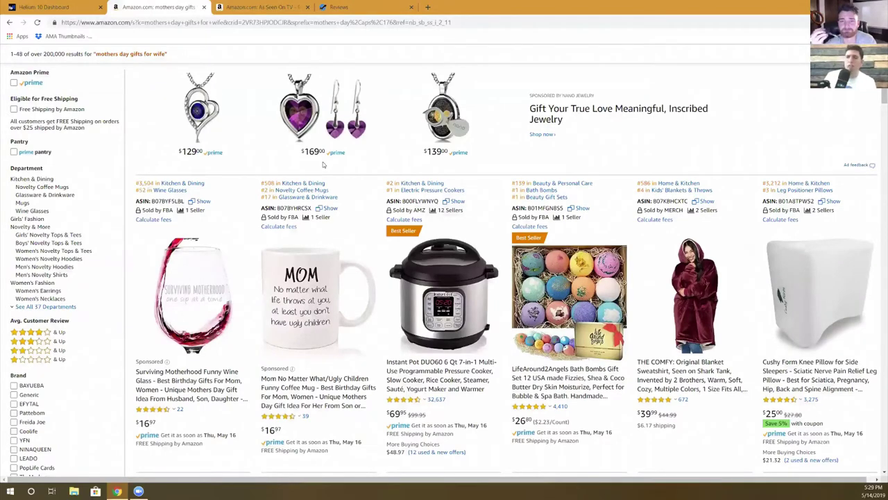
scroll(323, 162, up, 1)
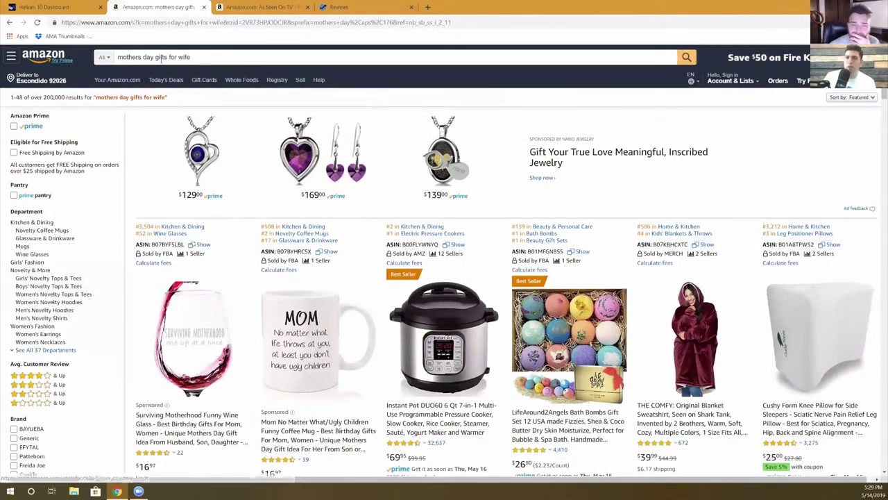
scroll(404, 165, down, 3)
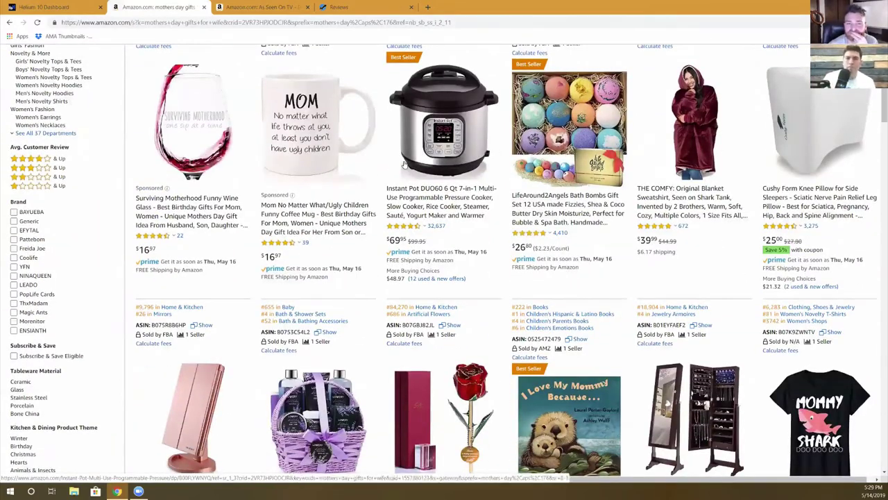
scroll(404, 165, down, 4)
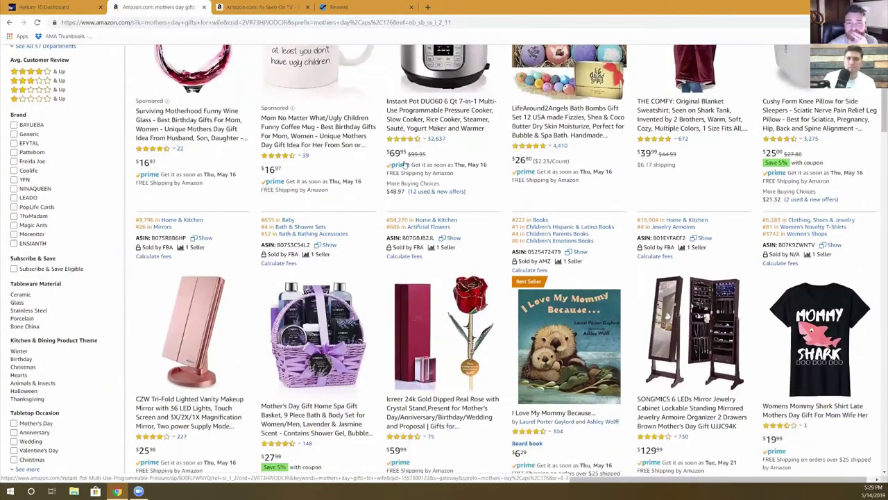
scroll(403, 164, down, 3)
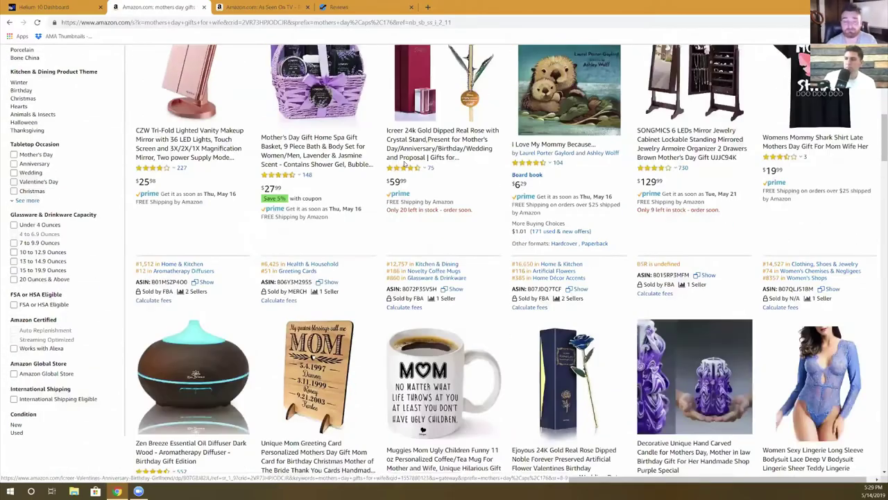
scroll(404, 164, down, 4)
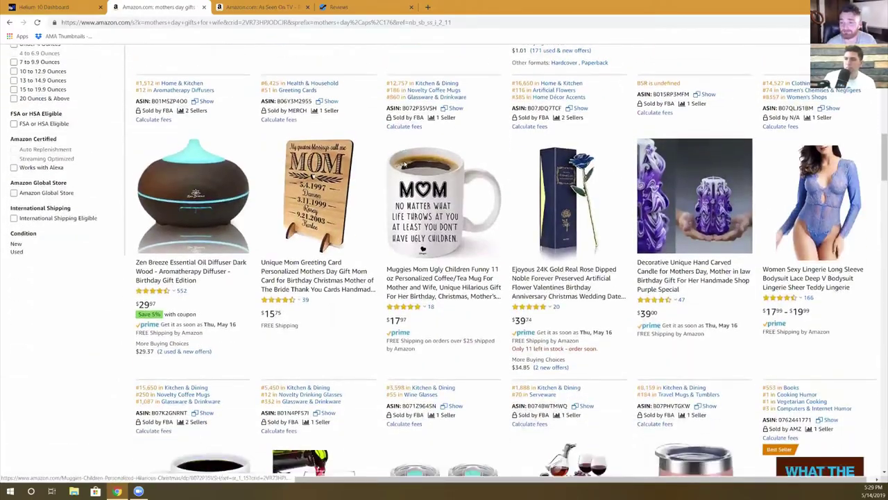
scroll(405, 165, down, 3)
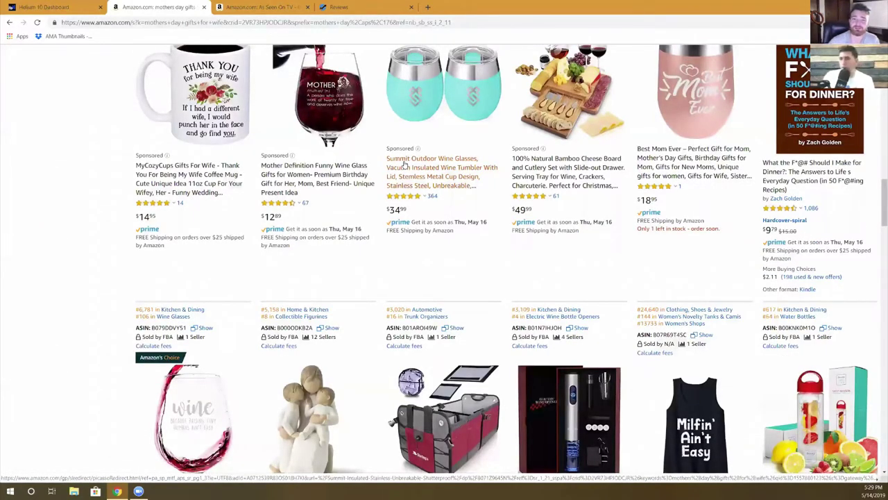
scroll(404, 165, up, 6)
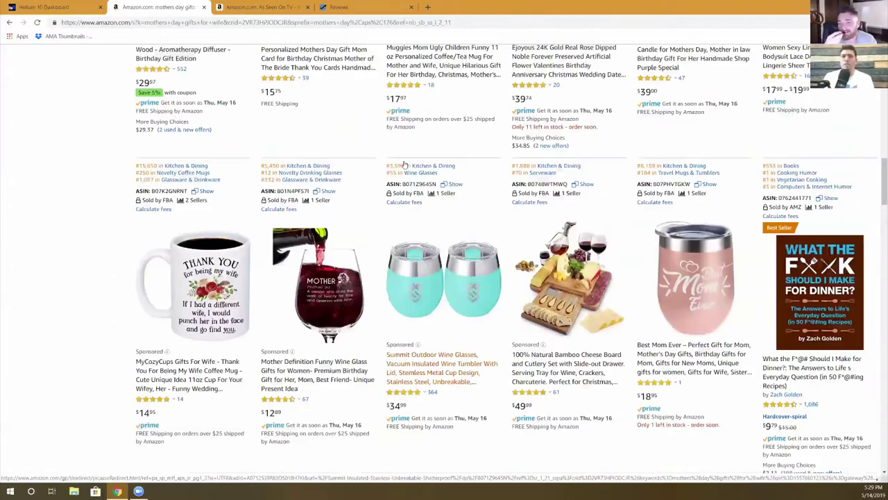
scroll(404, 163, up, 2)
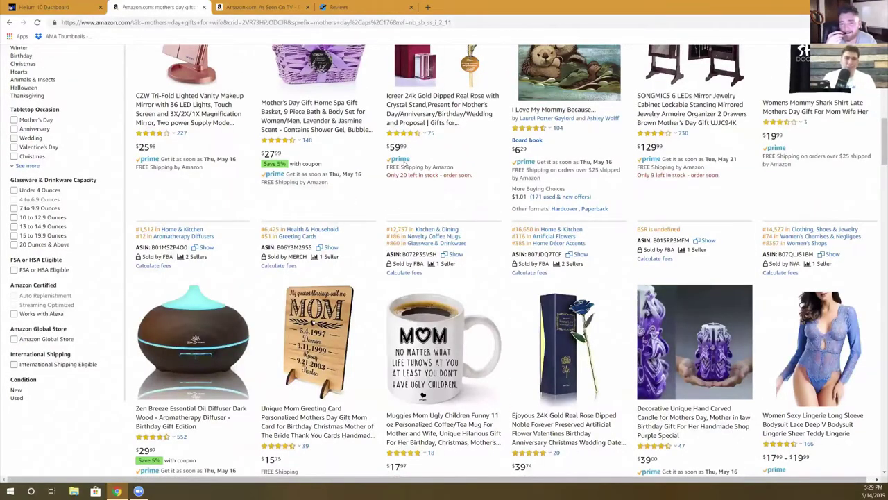
scroll(404, 162, up, 1)
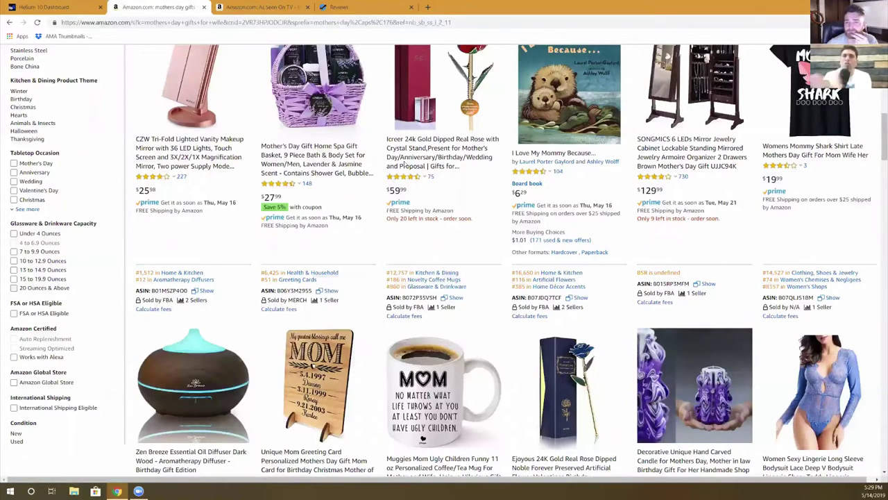
scroll(403, 165, up, 4)
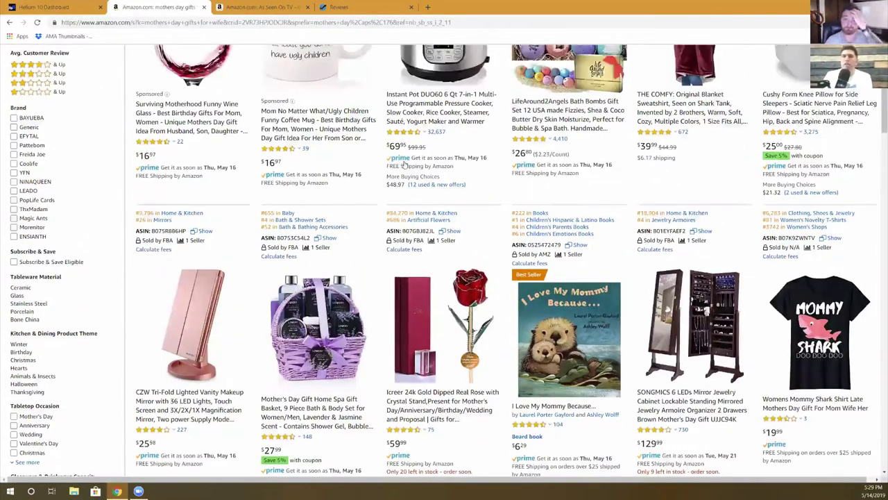
scroll(403, 164, up, 2)
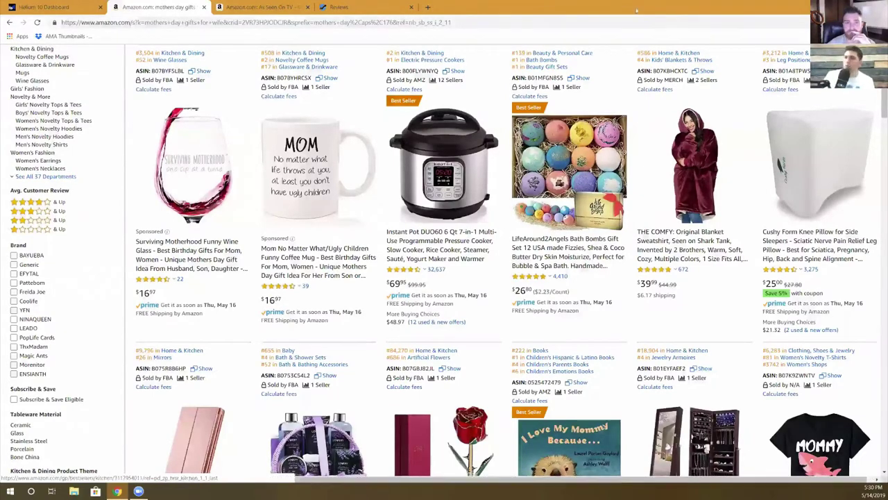
- Run ASIN Grabber on the mothers day gift results and centre its table on the page
click(768, 30)
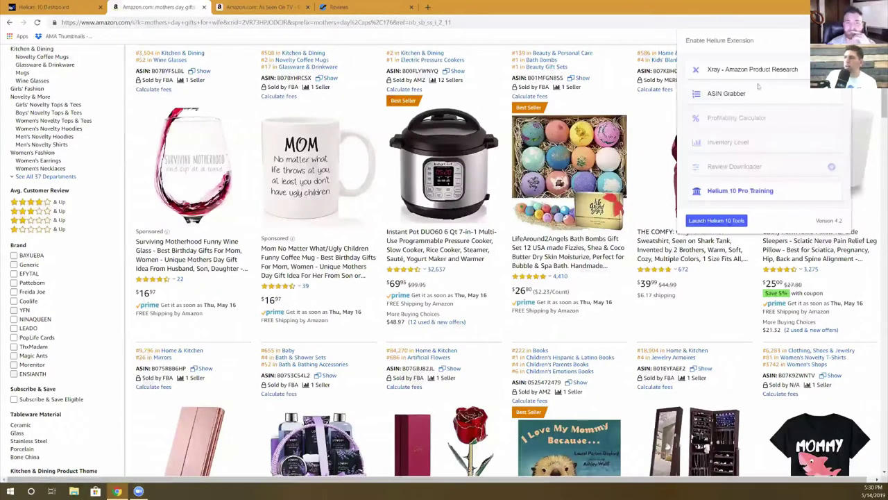
click(730, 96)
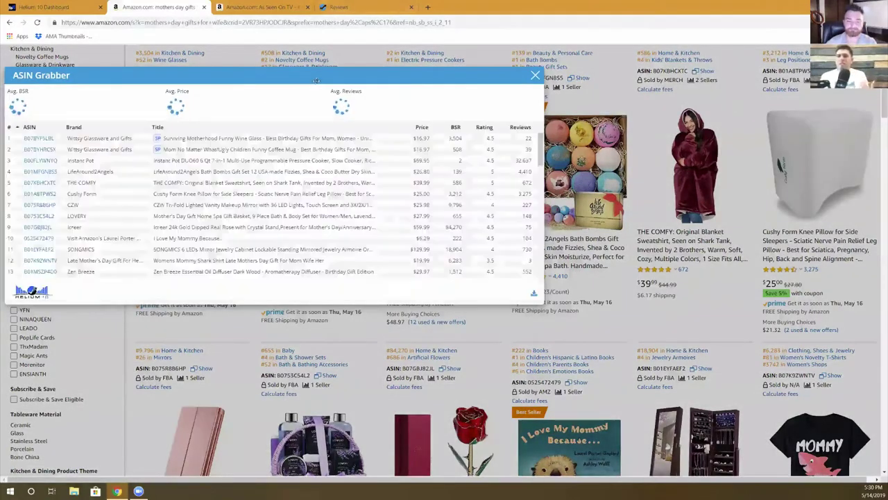
drag(316, 75, 438, 109)
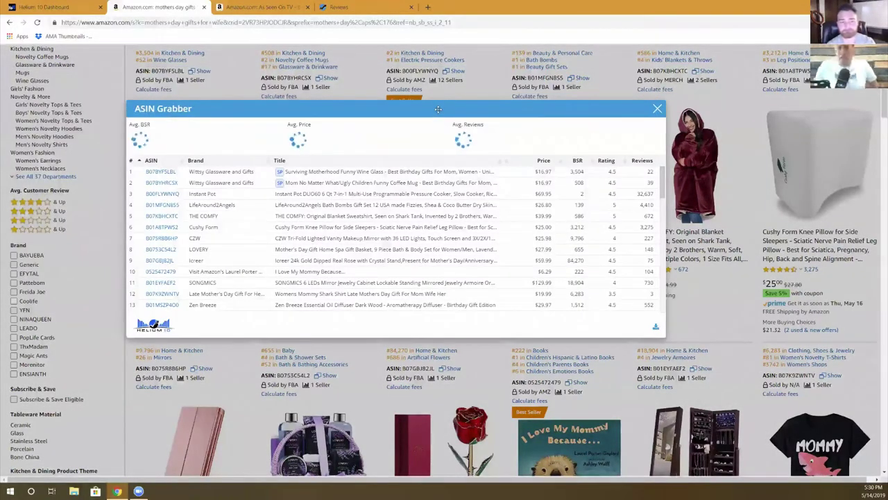
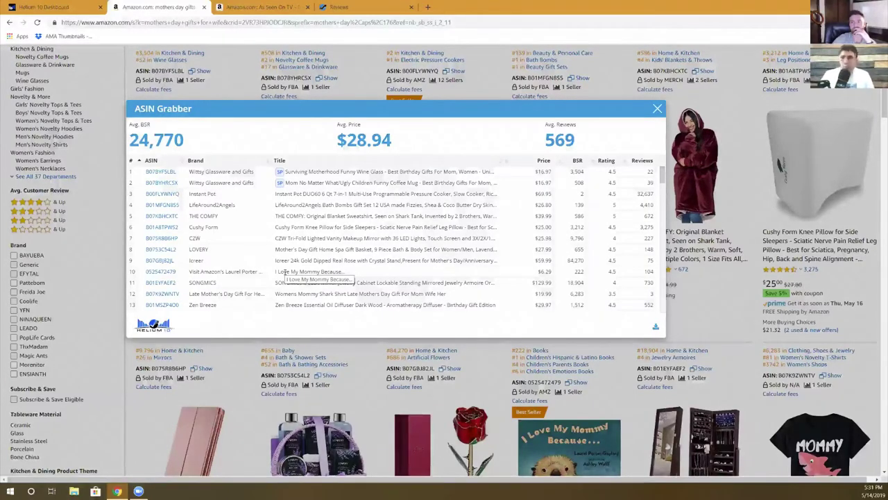
- Dismiss the ASIN Grabber overlay on the 'mothers day gifts for wife' results and return to the Helium 10 Dashboard
click(657, 108)
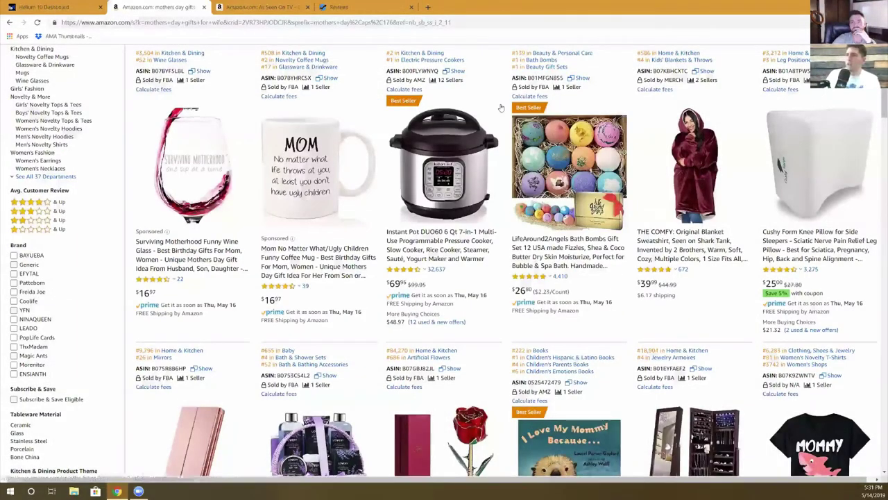
scroll(479, 97, up, 3)
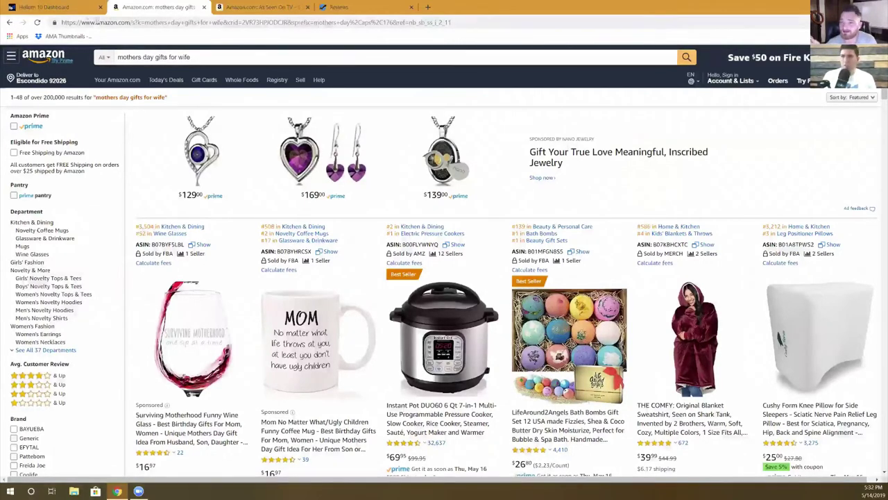
click(71, 7)
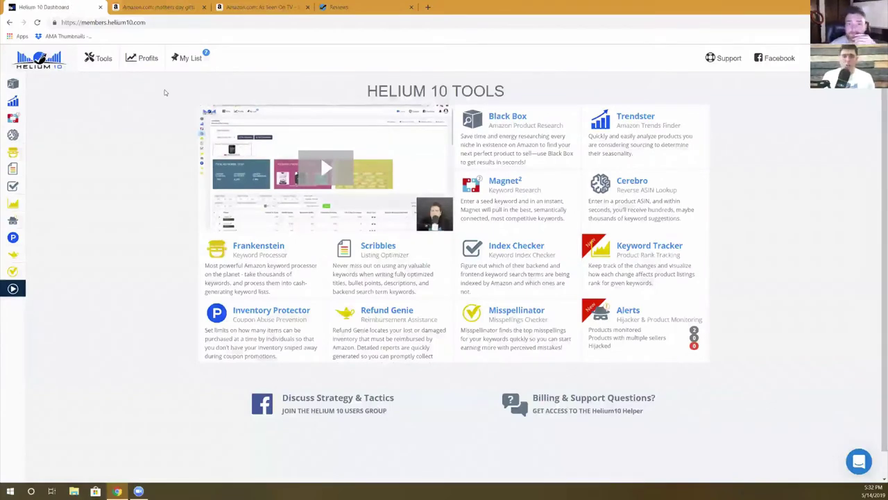
- Open Black Box with Advanced Filters expanded and the Categories filter set to Home & Kitchen
click(17, 84)
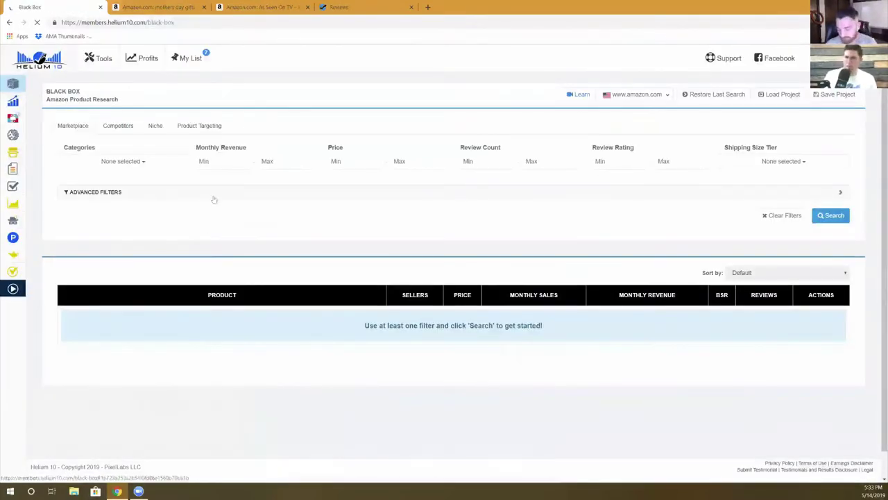
click(217, 193)
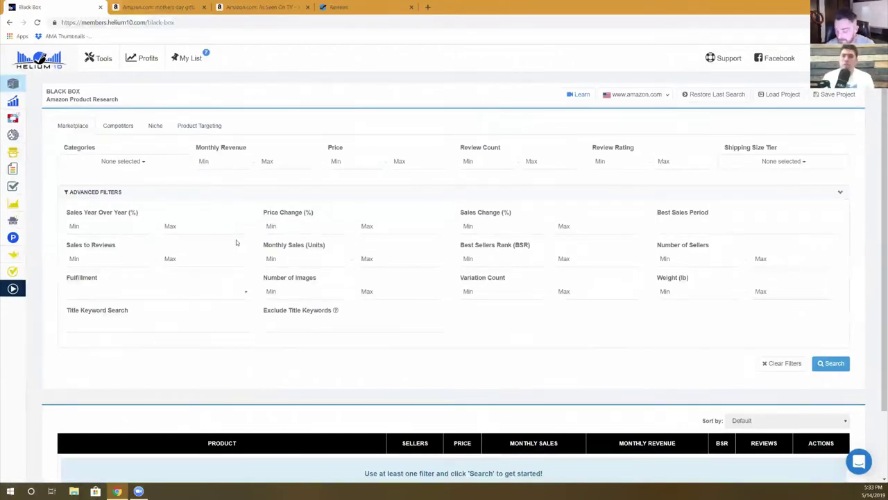
click(128, 163)
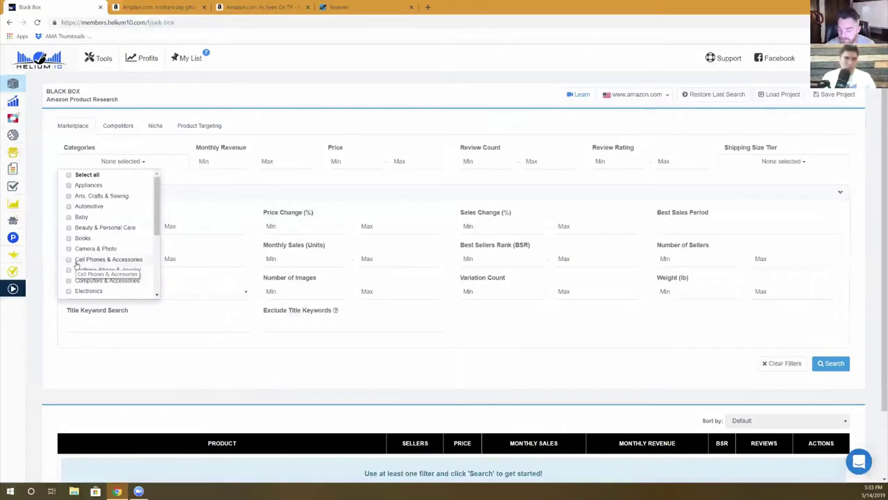
scroll(79, 263, down, 1)
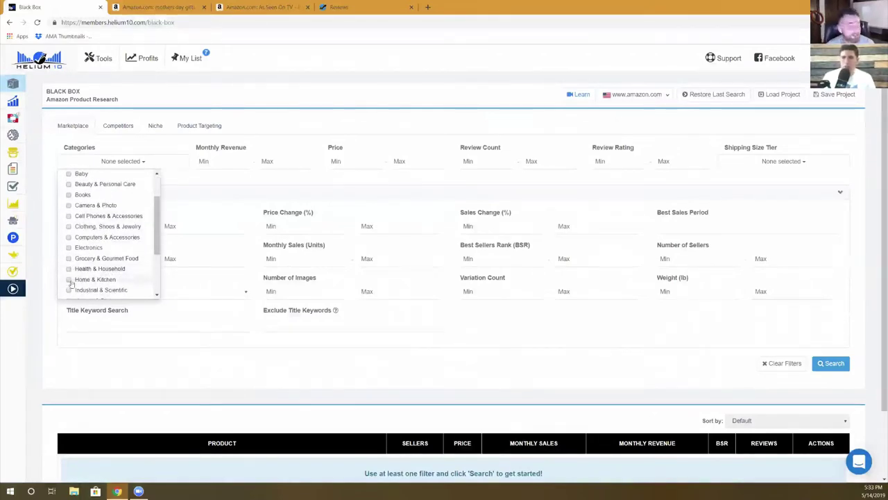
click(68, 279)
click(204, 174)
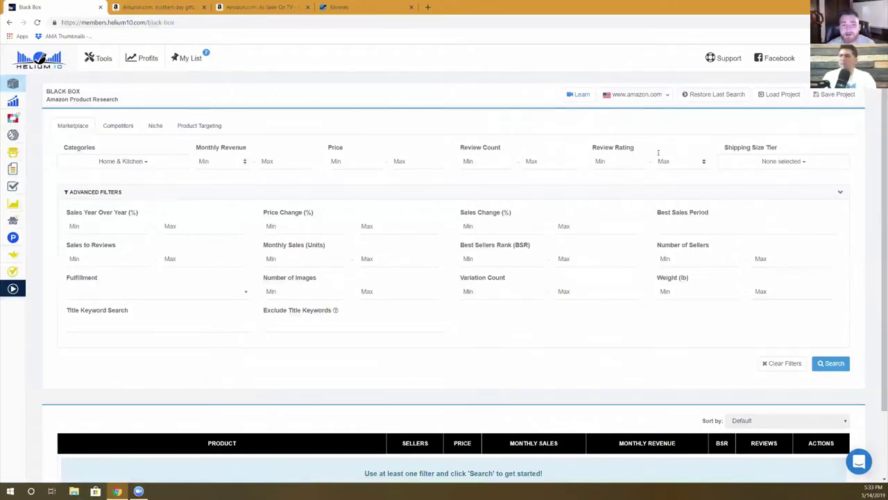
- Look over the Shipping Size Tier and Title Keyword filters, then bring up the Best Sales Period month list
click(768, 166)
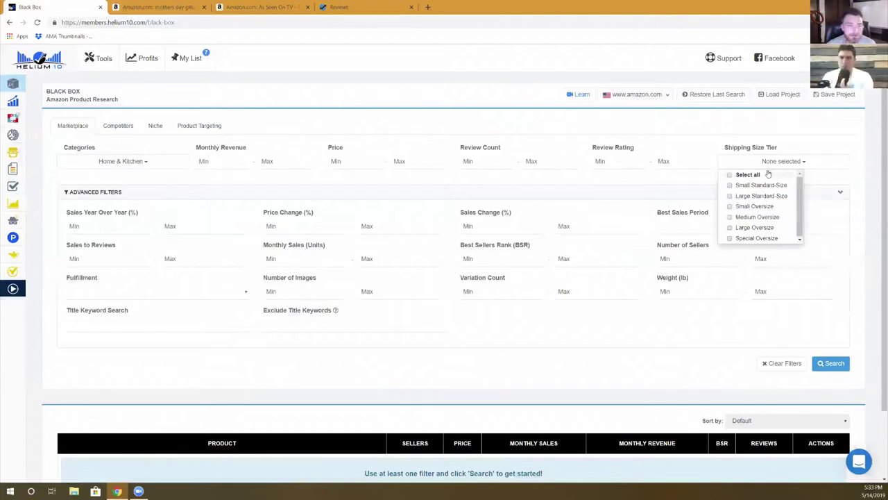
click(394, 288)
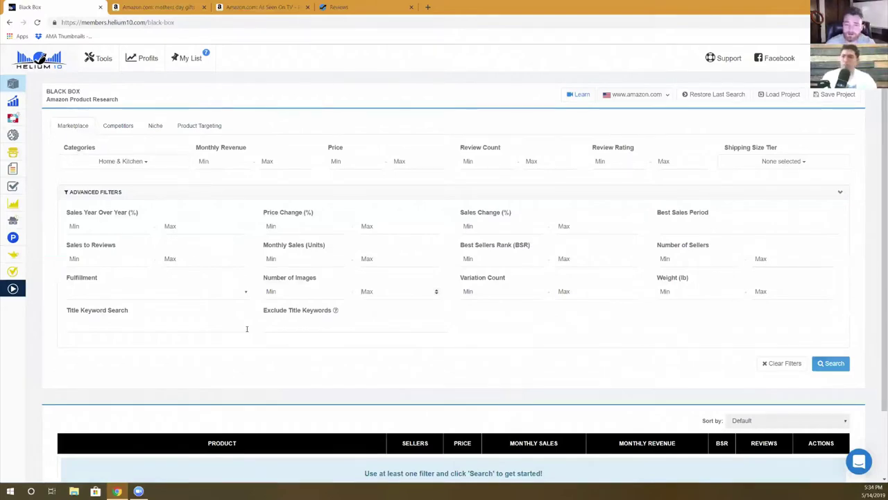
click(84, 324)
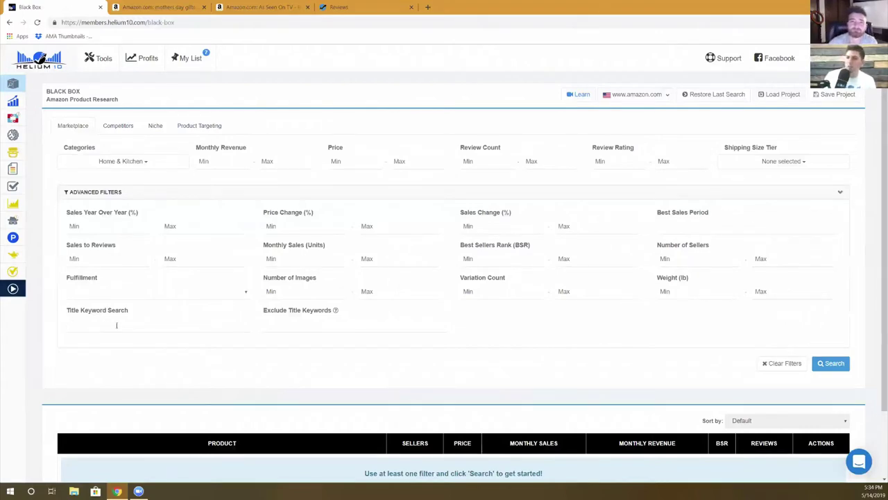
click(702, 219)
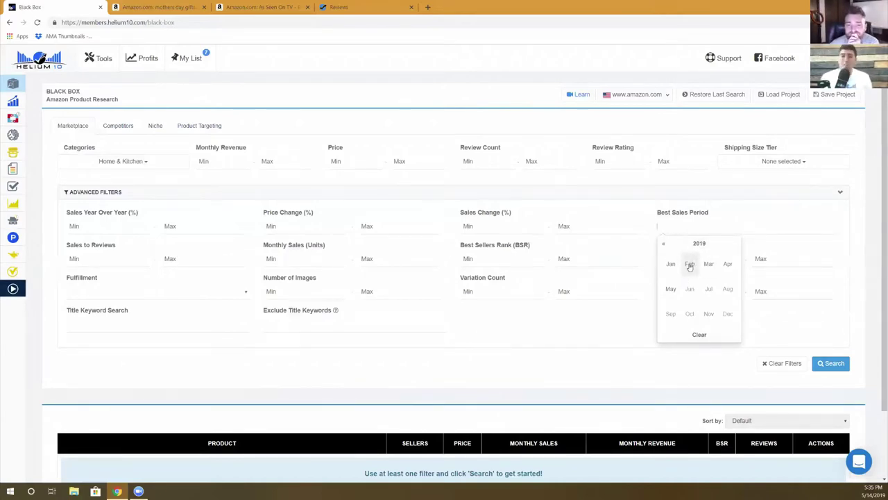
- Dismiss the month picker, recheck the Categories list, and switch Black Box to Competitors search
click(565, 360)
scroll(549, 273, down, 1)
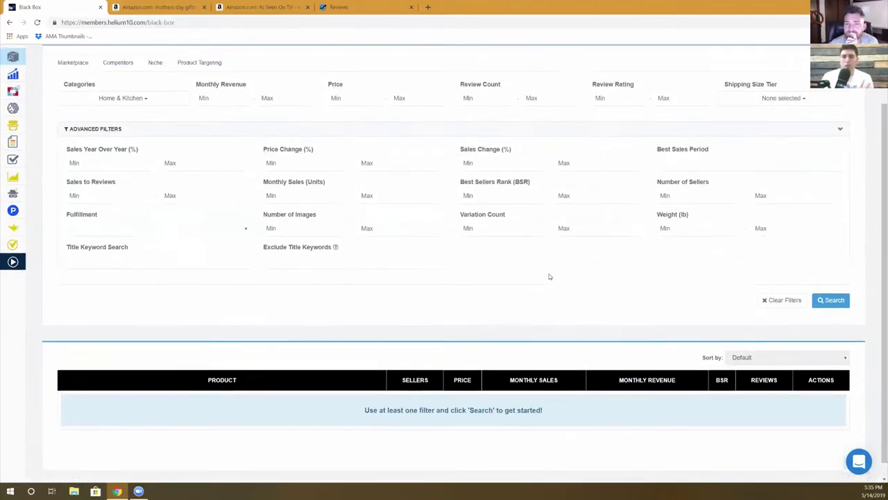
scroll(549, 276, up, 1)
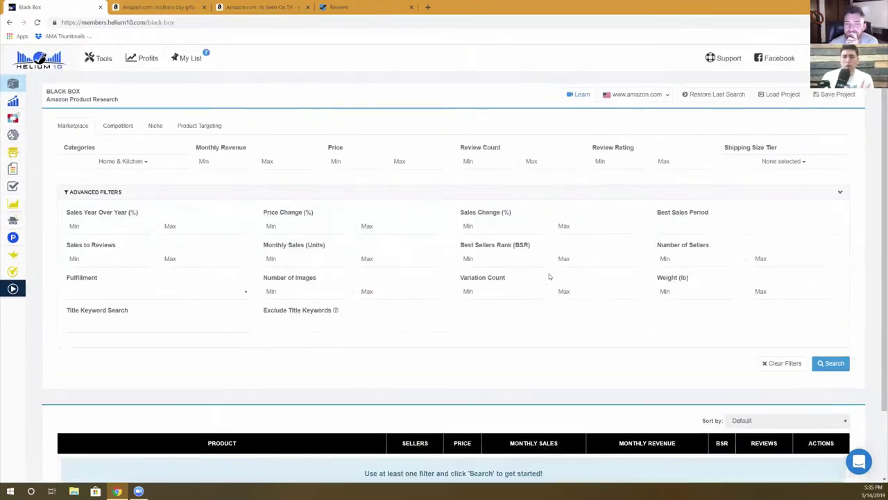
click(139, 160)
scroll(134, 211, up, 3)
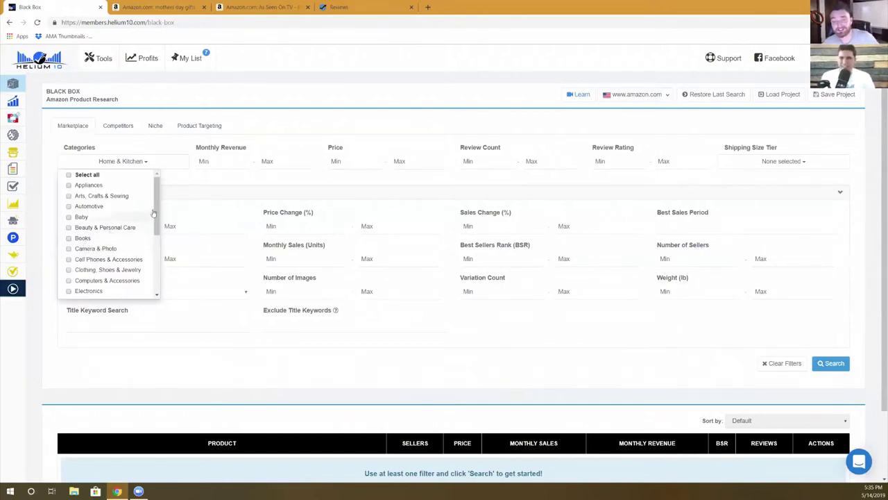
click(175, 180)
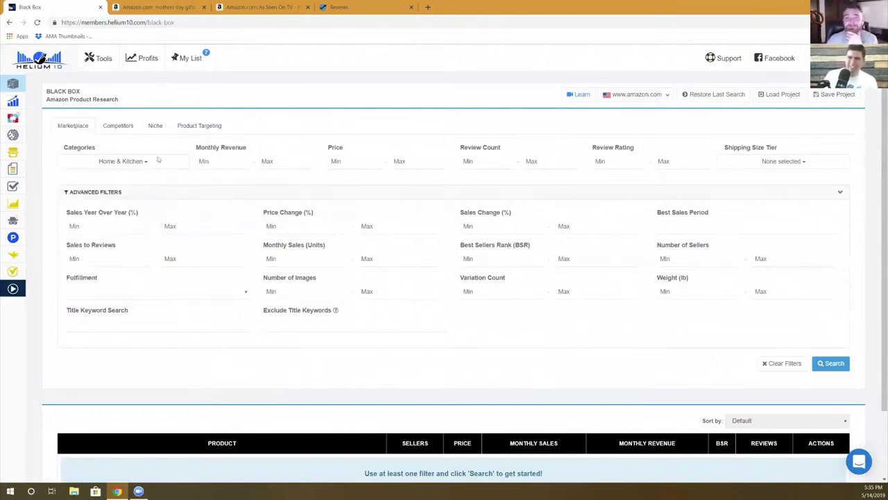
click(128, 129)
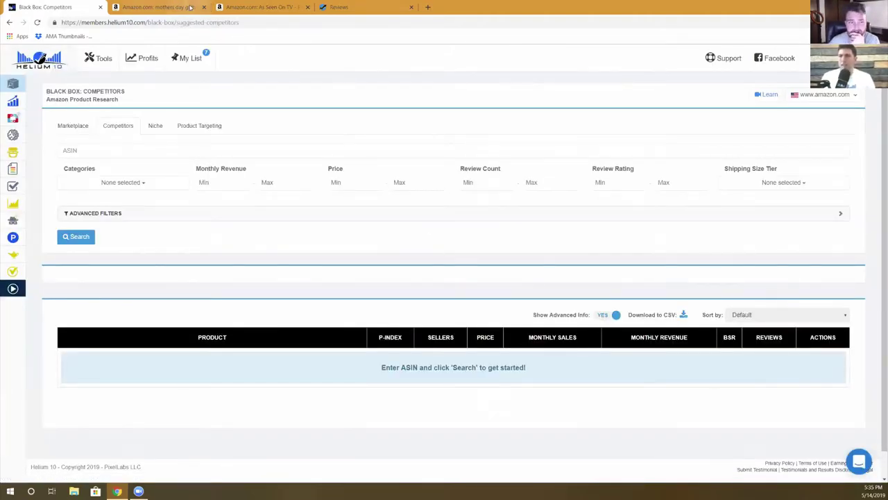
- Copy the bath bombs ASIN B01MFGN8S5 from Amazon into the Competitors ASIN field
click(158, 7)
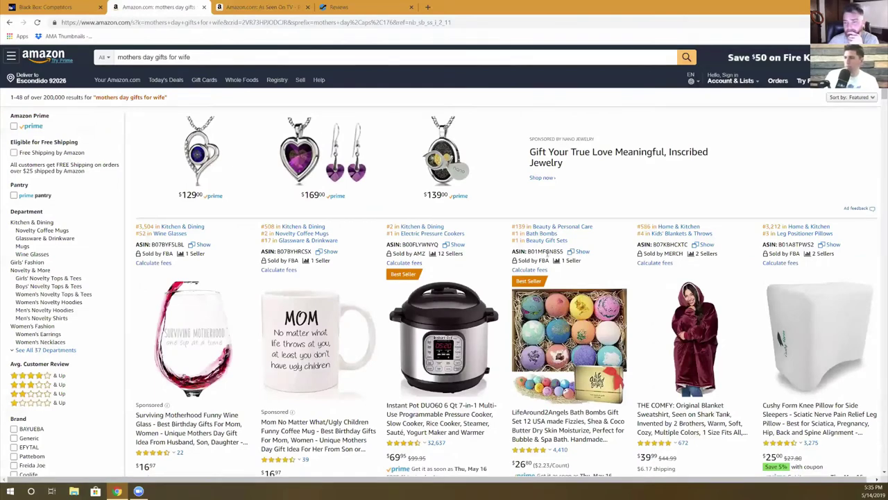
double_click(546, 252)
key(ctrl+c)
click(42, 7)
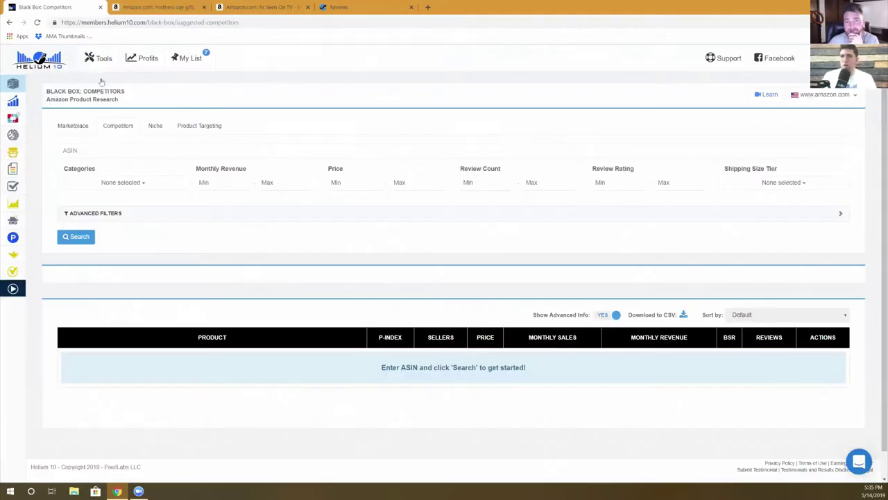
click(118, 151)
key(ctrl+v)
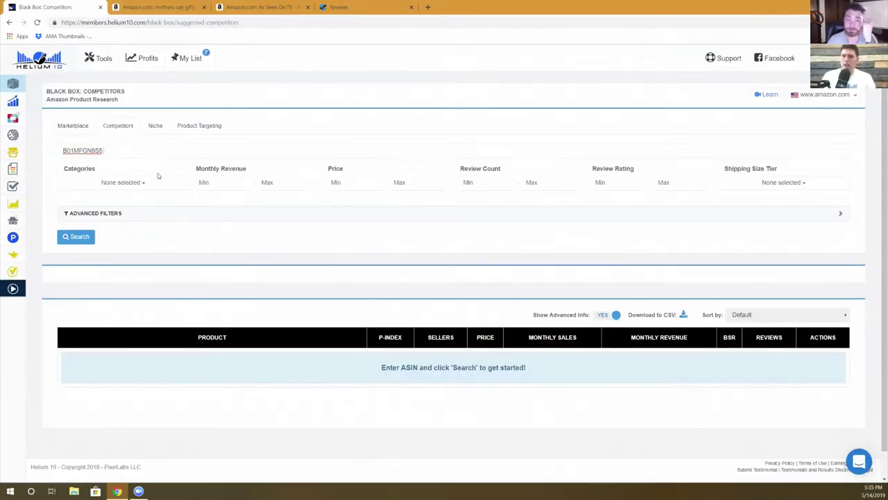
- Run the competitor search and scroll through the 188 bath bomb gift set results
click(78, 236)
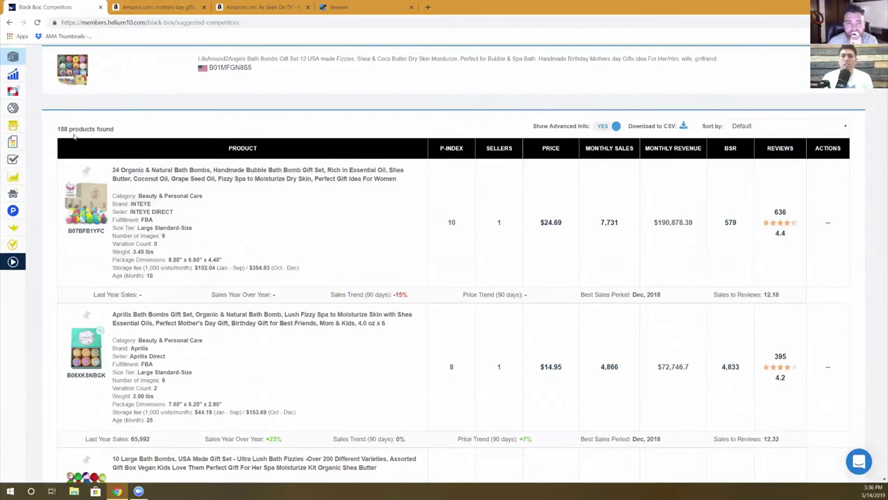
scroll(134, 160, down, 5)
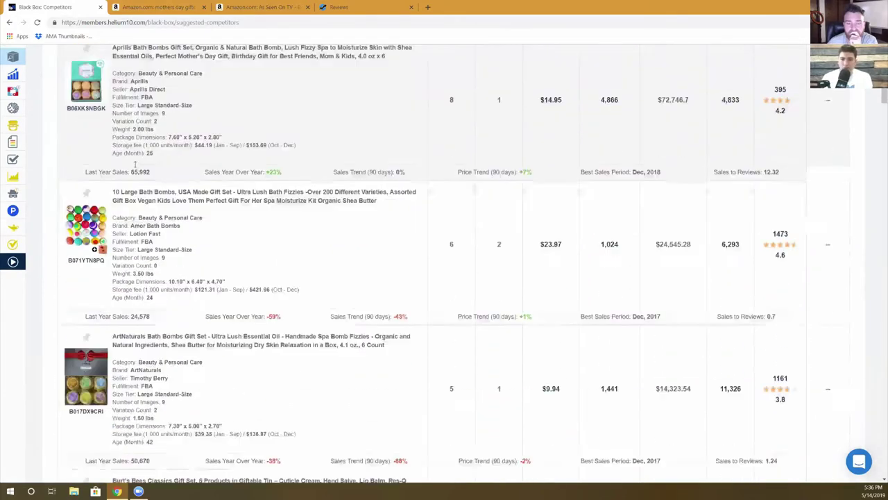
scroll(135, 161, down, 6)
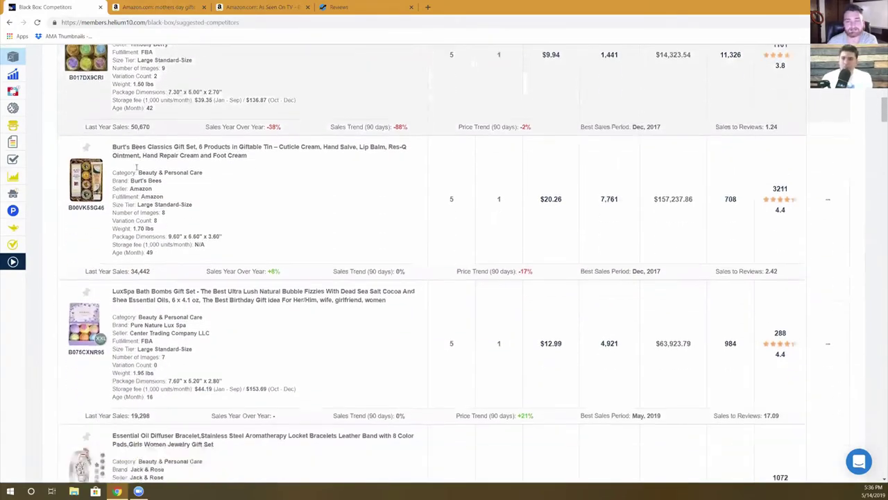
scroll(137, 167, up, 5)
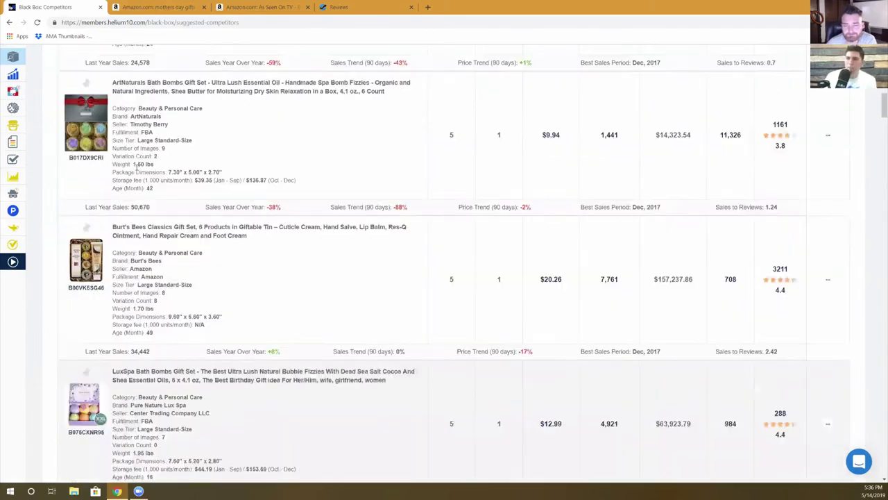
scroll(223, 138, up, 3)
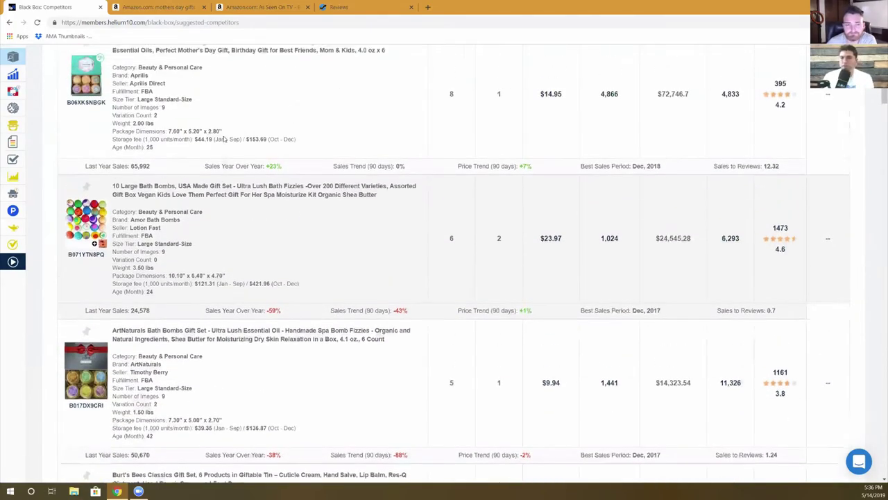
scroll(224, 138, up, 3)
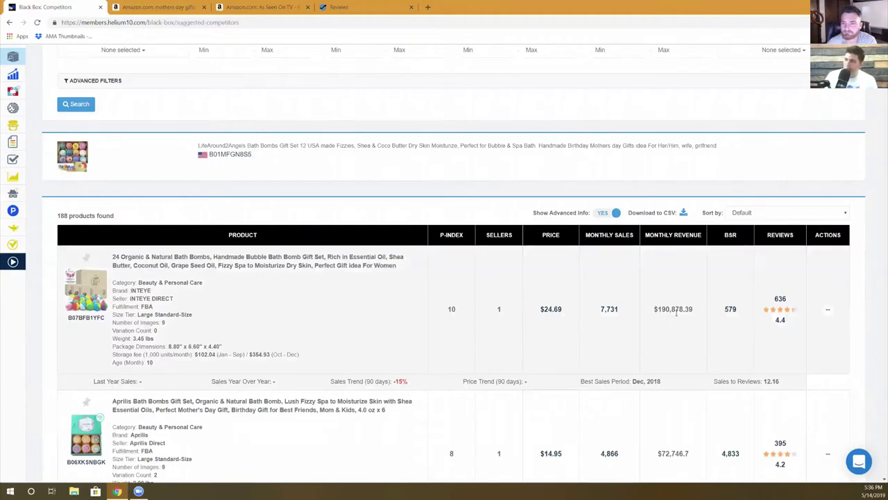
- View B07BFB1YFC's review history for 90 days and 1 year, then close the chart
click(780, 299)
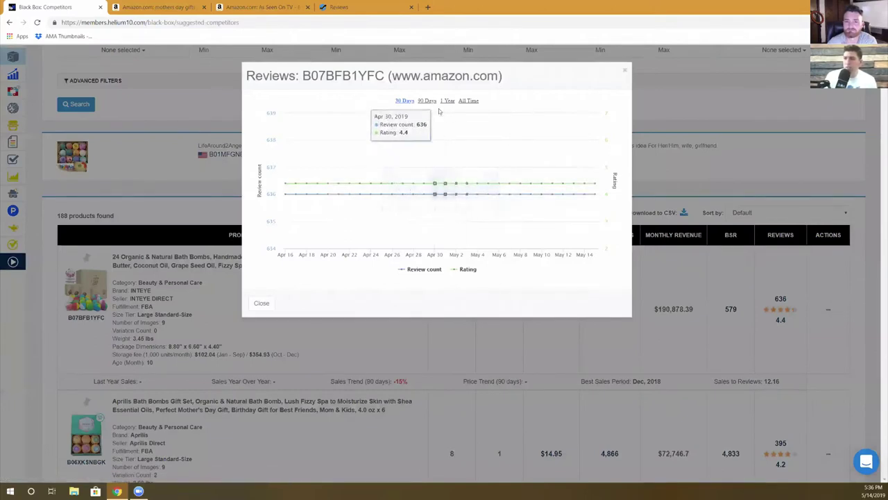
click(427, 101)
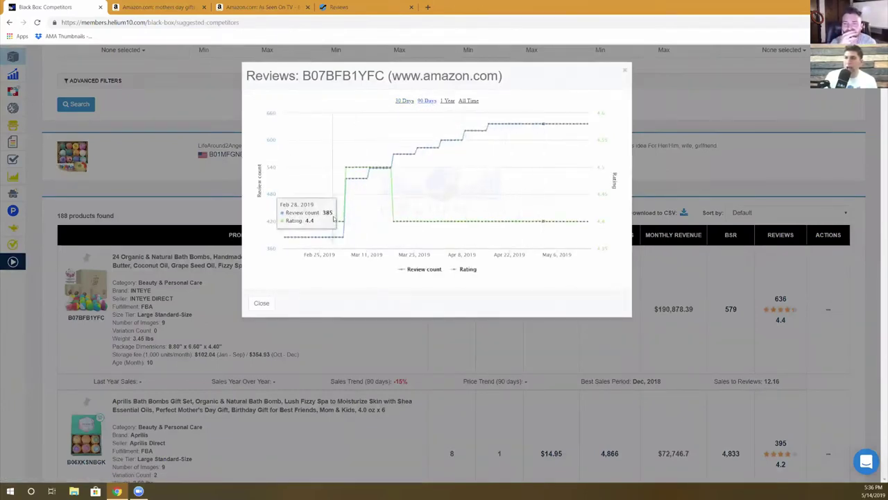
click(447, 100)
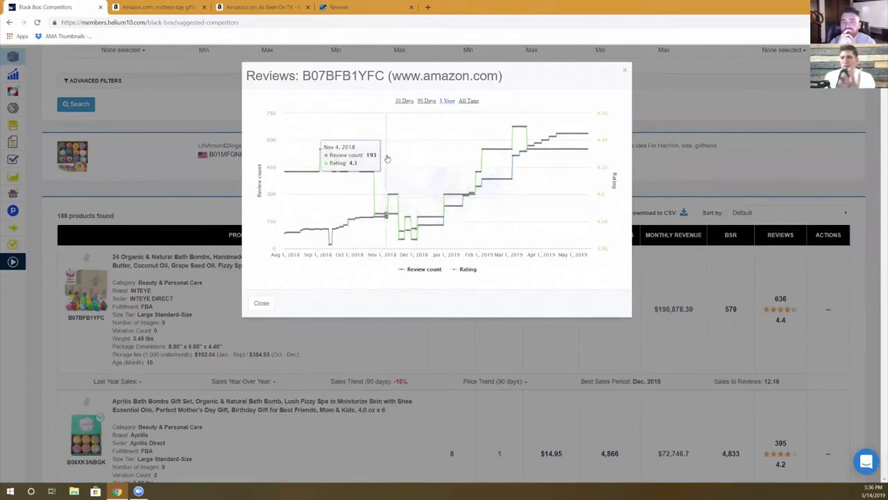
click(625, 70)
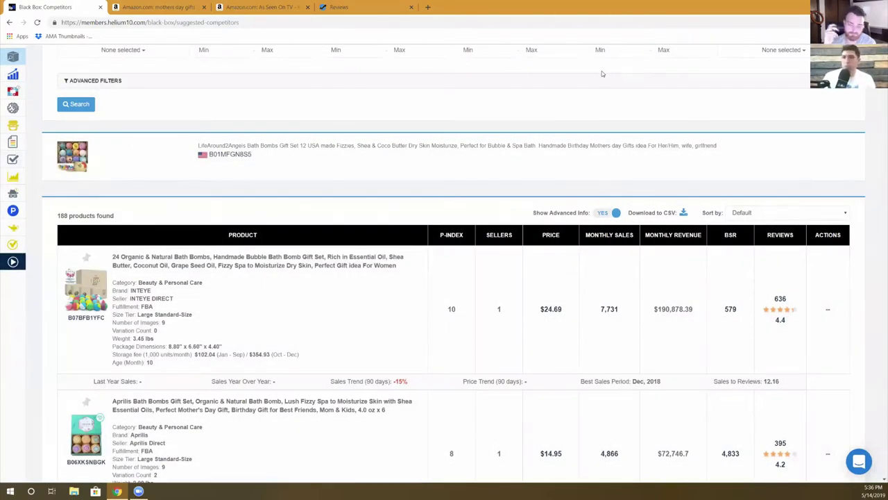
scroll(600, 82, up, 3)
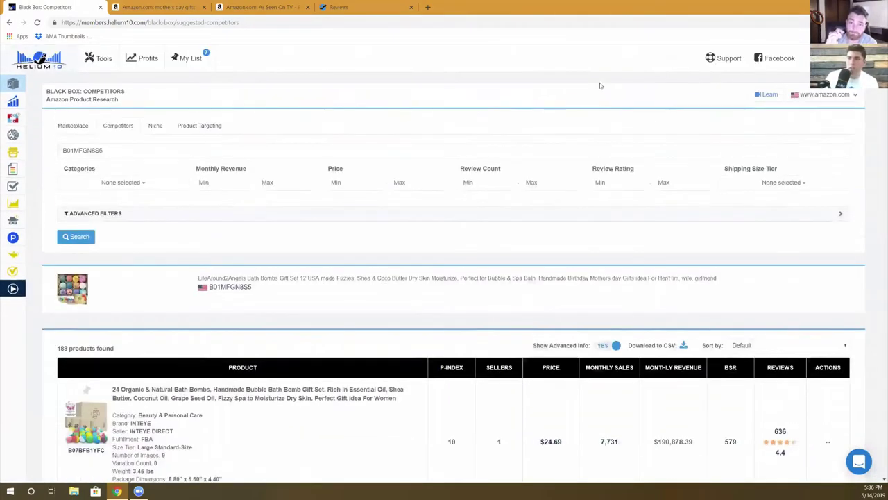
- Switch Black Box to Niche search and enter the phrase 'bath bomb sets'
click(155, 126)
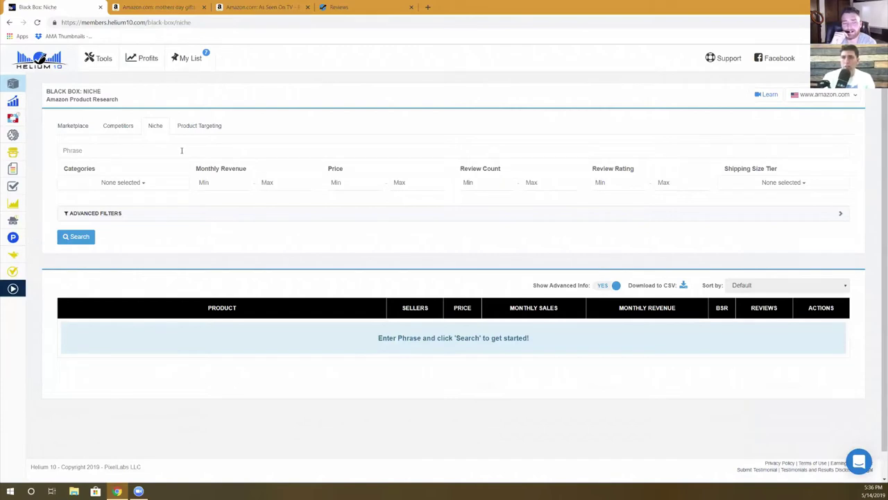
text(bath bom)
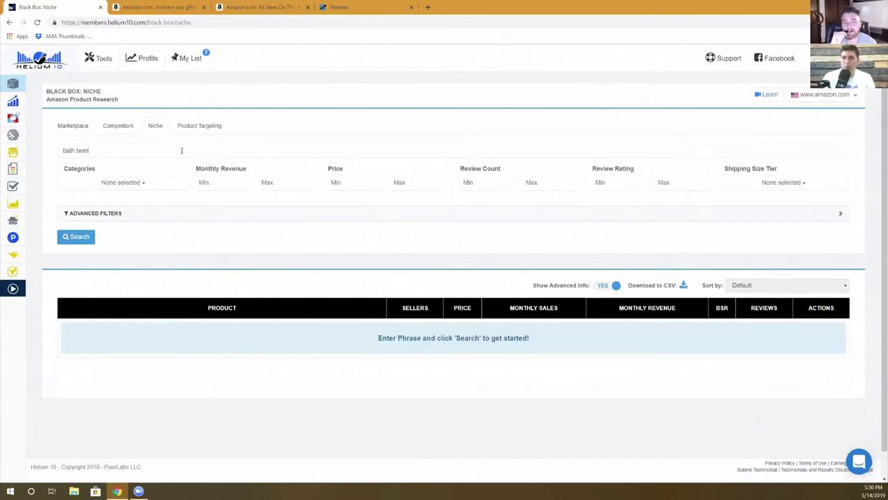
text(b sets)
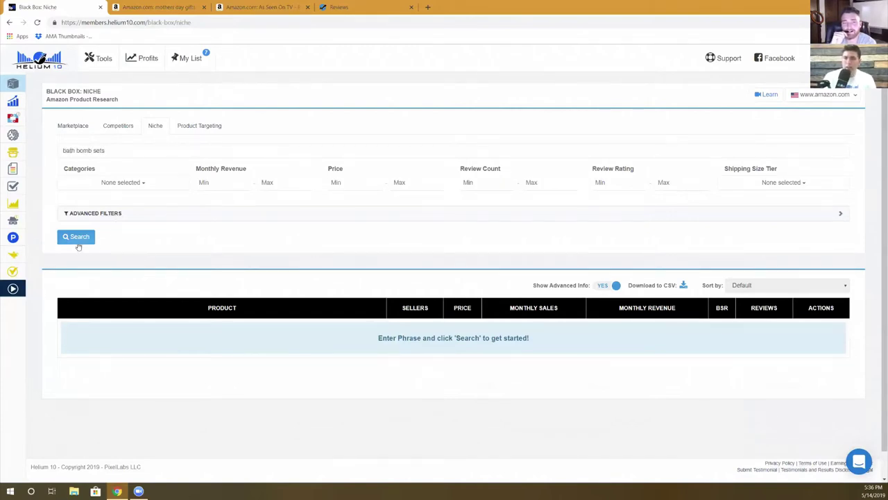
- Search the 'bath bomb sets' niche and scroll its 192 products totalling $2,625,604.26 revenue
click(76, 239)
scroll(159, 248, down, 2)
scroll(156, 249, down, 1)
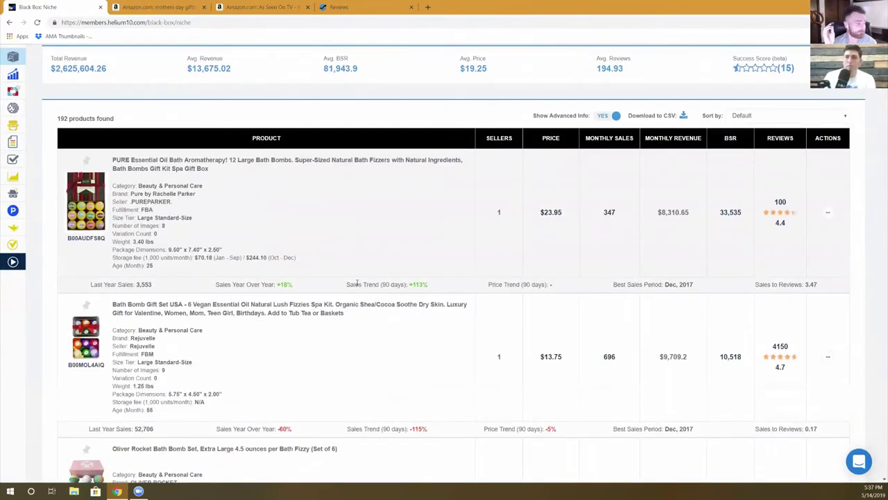
scroll(356, 281, down, 4)
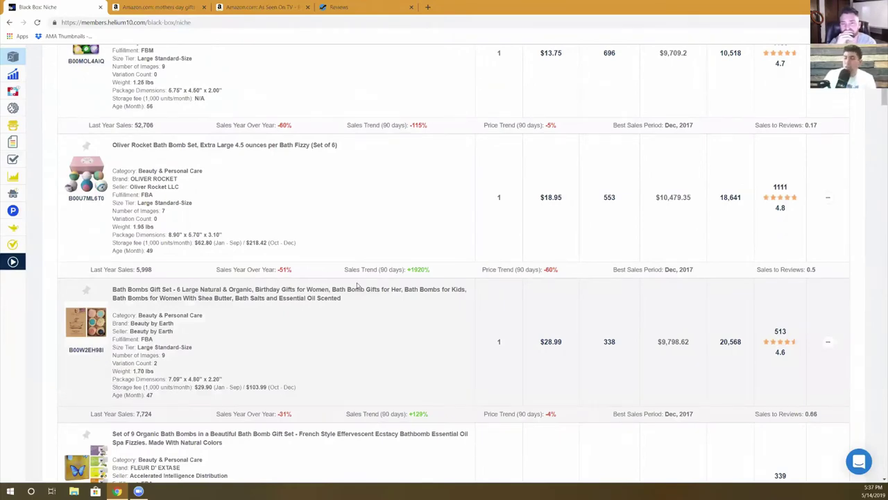
scroll(356, 285, up, 6)
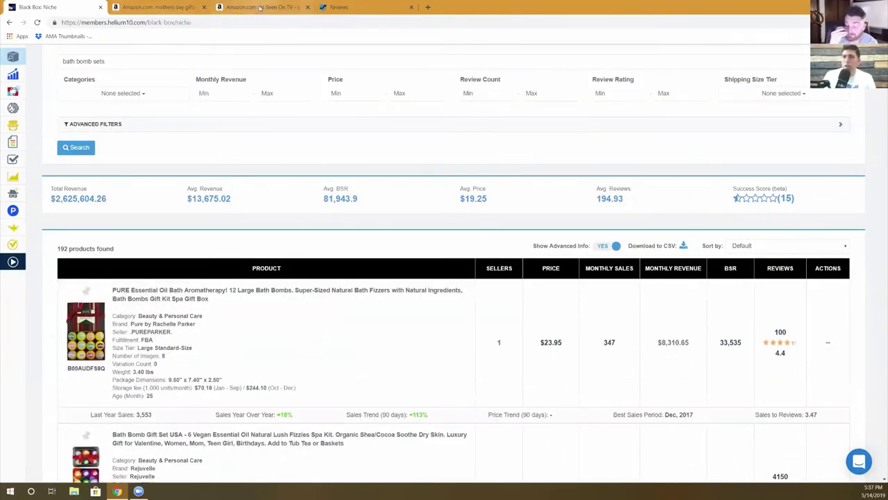
scroll(268, 14, up, 2)
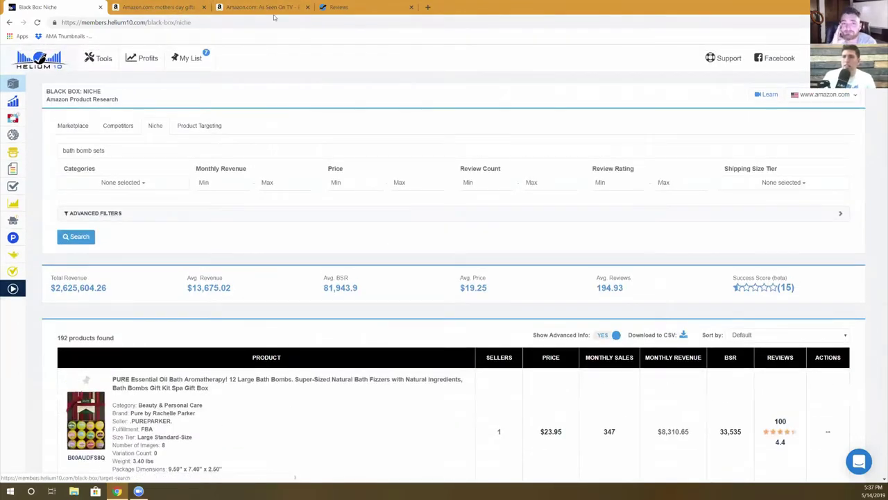
- Open Product Targeting, then copy ASIN B01MFGN8S5 from the LifeAround2Angels bath bomb gift set page
click(199, 125)
click(156, 7)
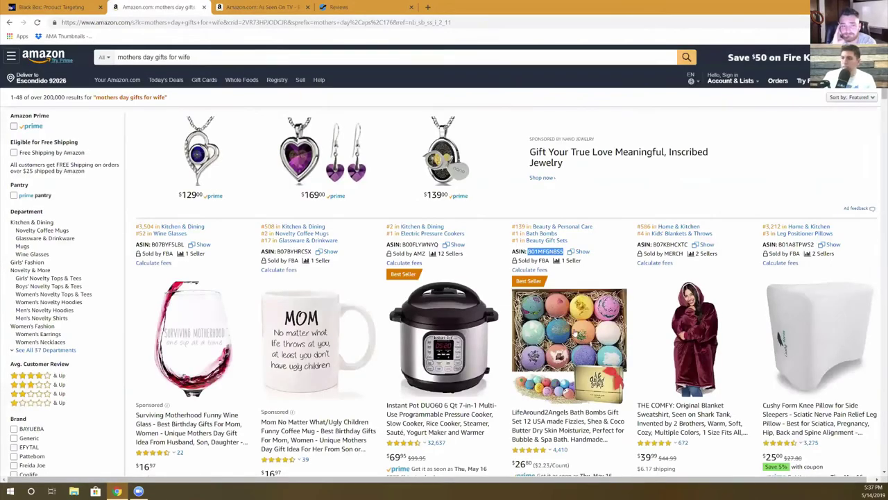
click(574, 330)
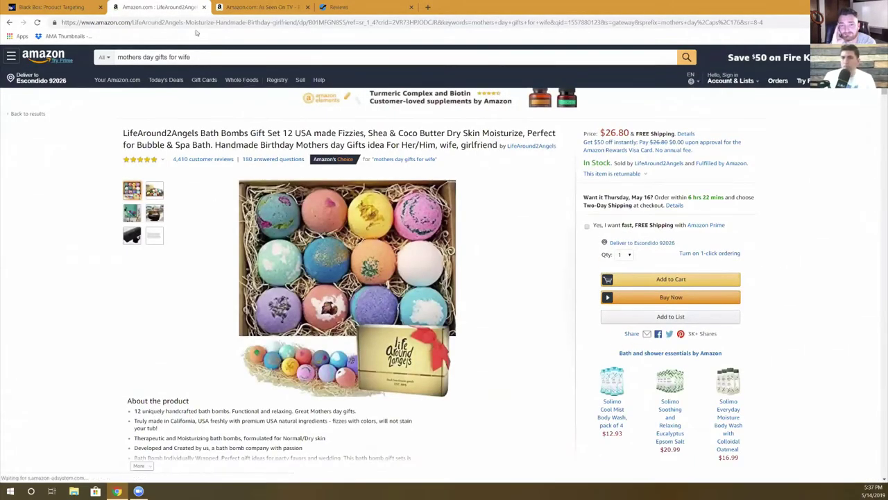
double_click(326, 23)
key(ctrl+c)
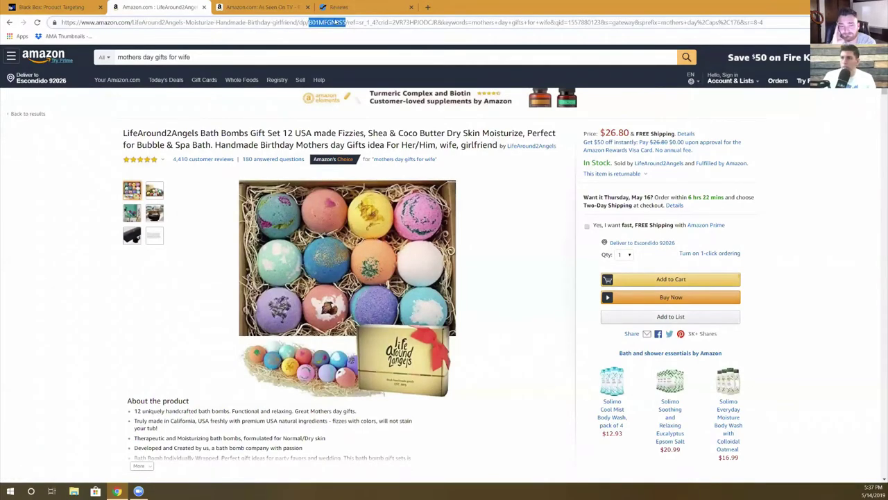
scroll(378, 179, down, 10)
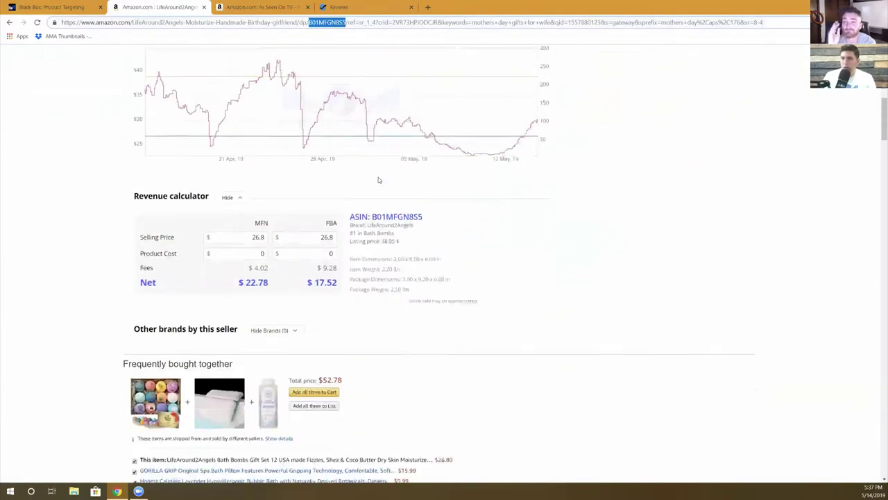
click(50, 7)
- Search Product Targeting for ASIN B01MFGN8S5, returning 257 products led by a SlipX bath drain cover
click(91, 148)
key(ctrl+v)
click(147, 169)
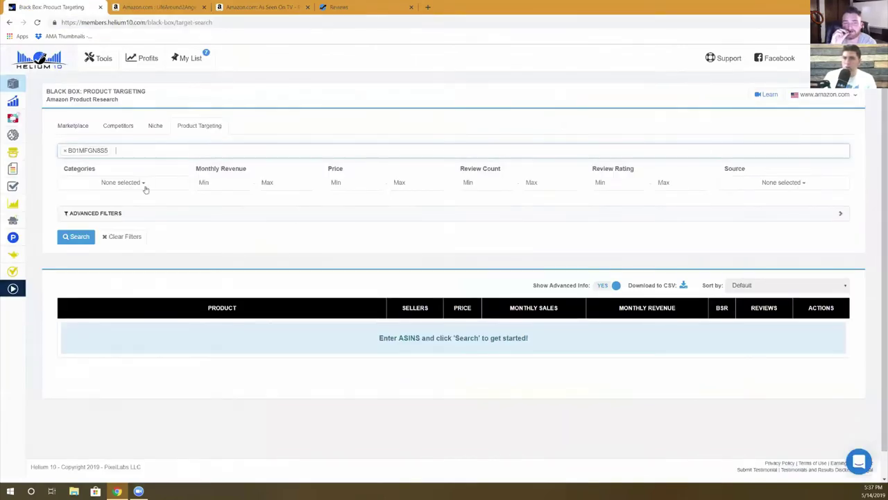
click(76, 236)
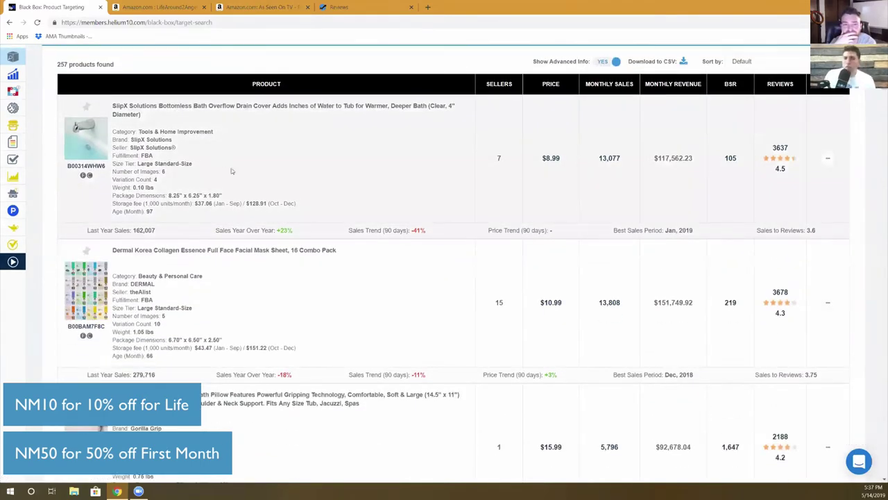
scroll(369, 206, up, 3)
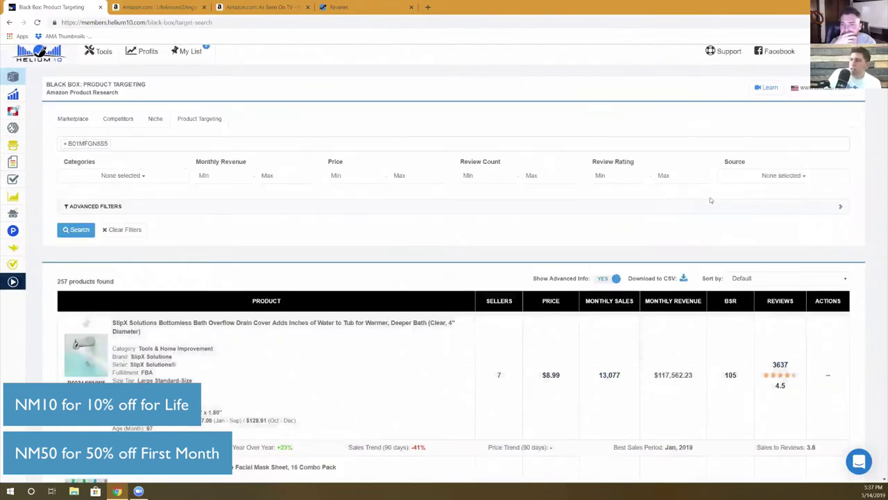
- Filter the related products to the Frequently Bought Together source and rerun the search
click(783, 177)
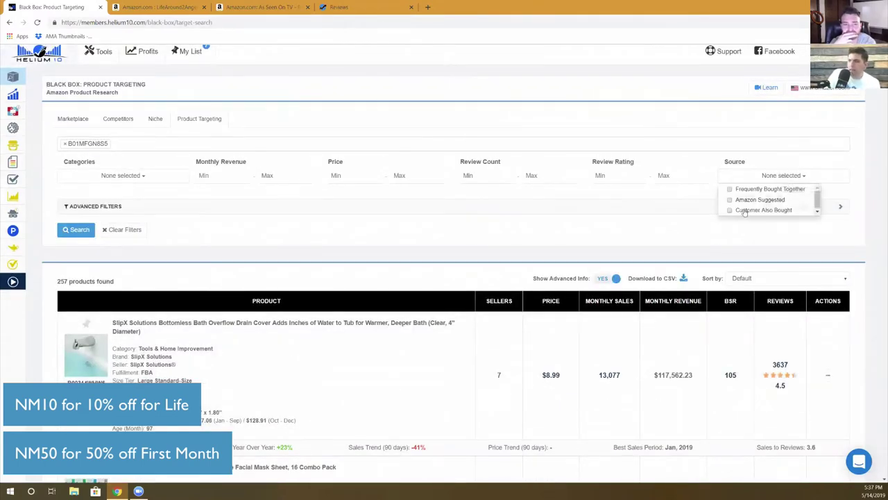
click(732, 189)
click(77, 229)
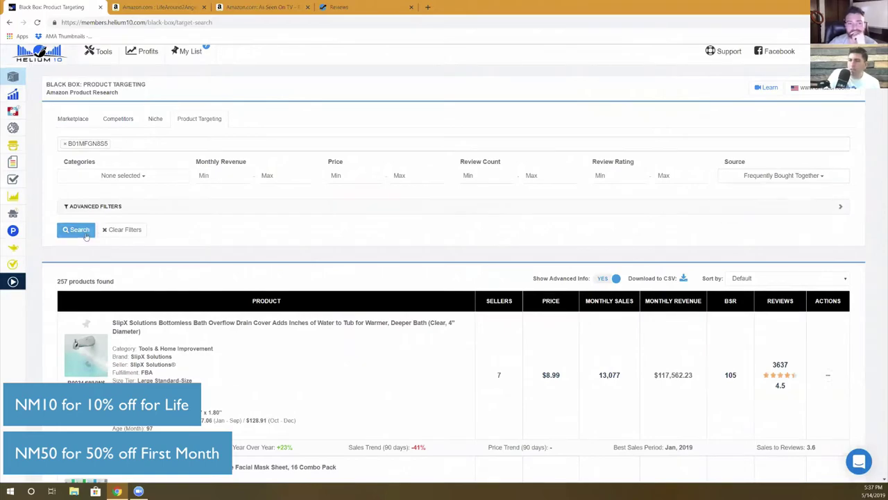
scroll(78, 229, down, 3)
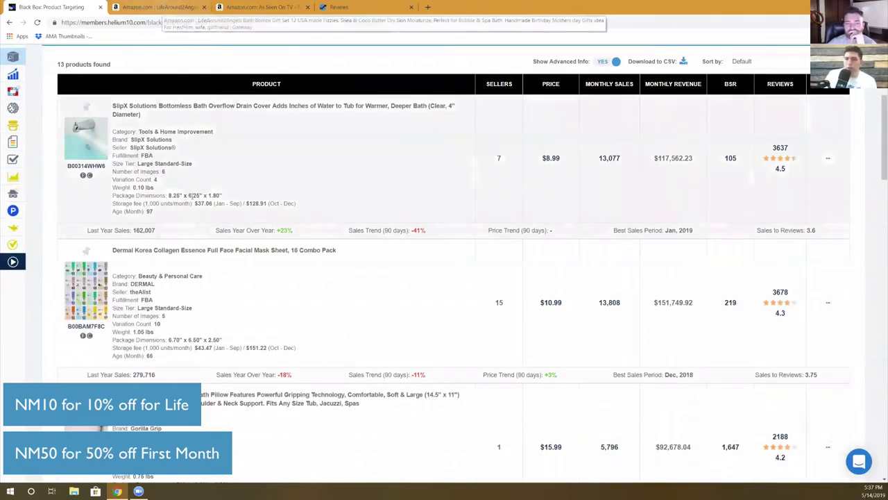
scroll(192, 200, down, 6)
scroll(192, 199, down, 6)
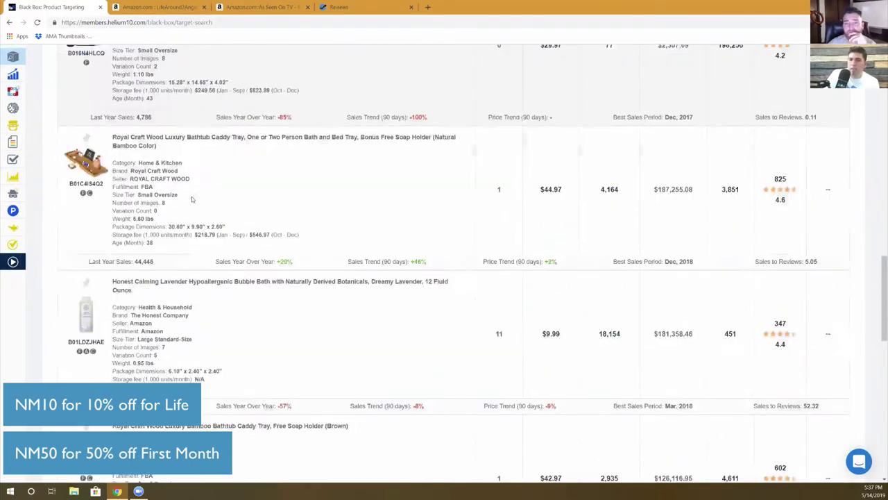
- Compare the 13 results with the Amazon page's Frequently bought together section
click(159, 7)
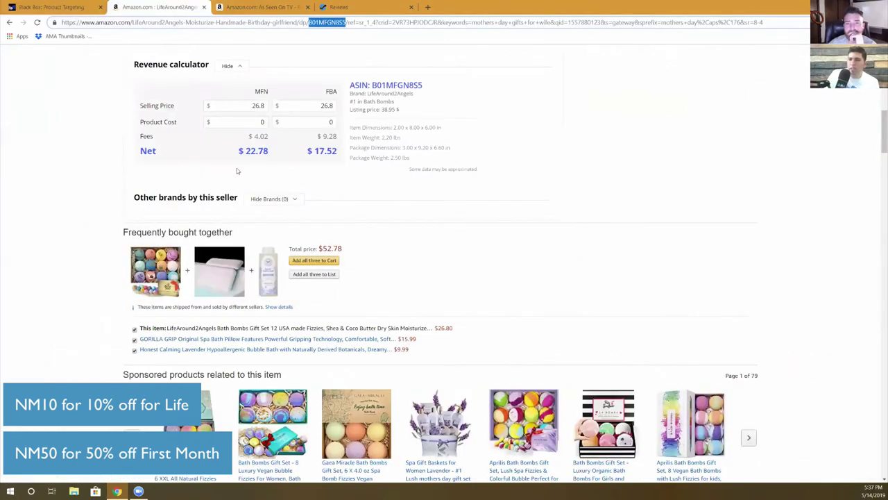
scroll(238, 172, down, 3)
click(56, 7)
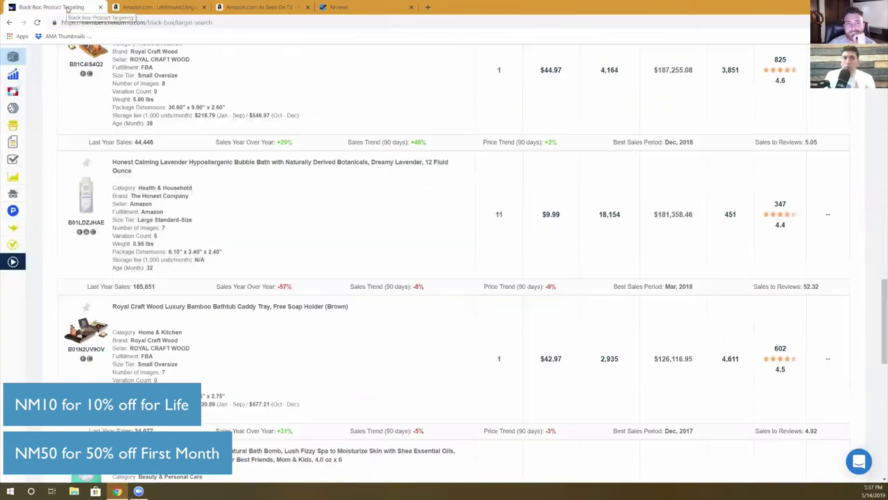
- Find the Bambüsi bamboo bathtub caddy tray ($34.99) in the results and select its full title
scroll(231, 205, down, 3)
scroll(231, 205, down, 3)
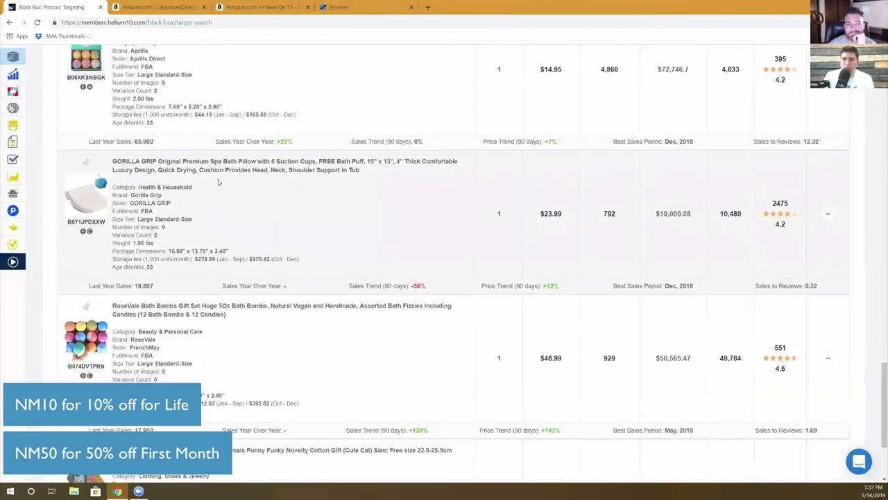
scroll(218, 182, up, 1)
scroll(206, 175, up, 3)
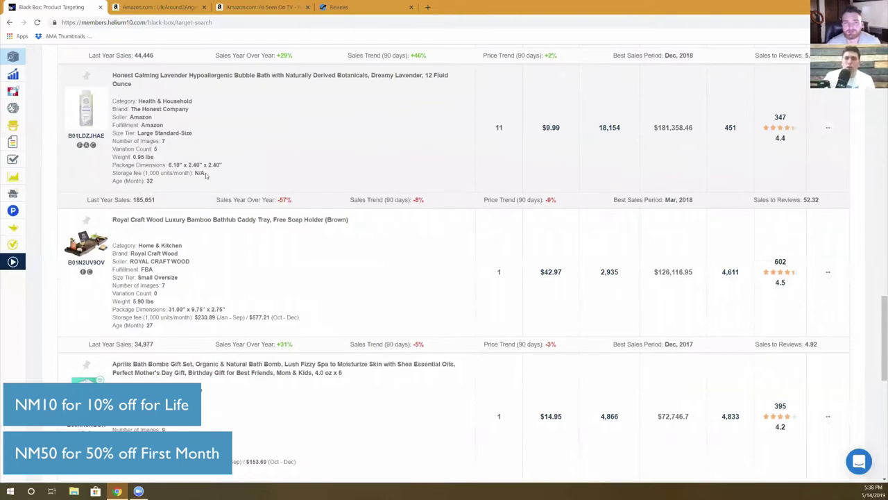
scroll(205, 175, up, 4)
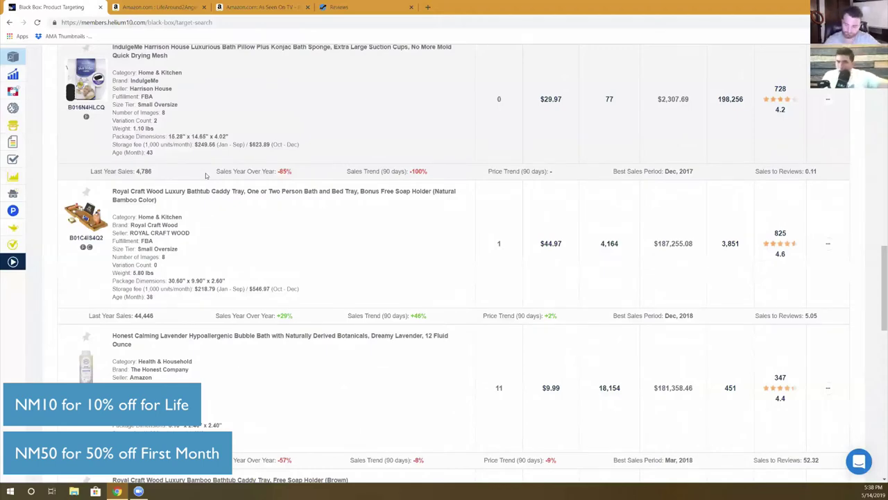
scroll(264, 244, up, 2)
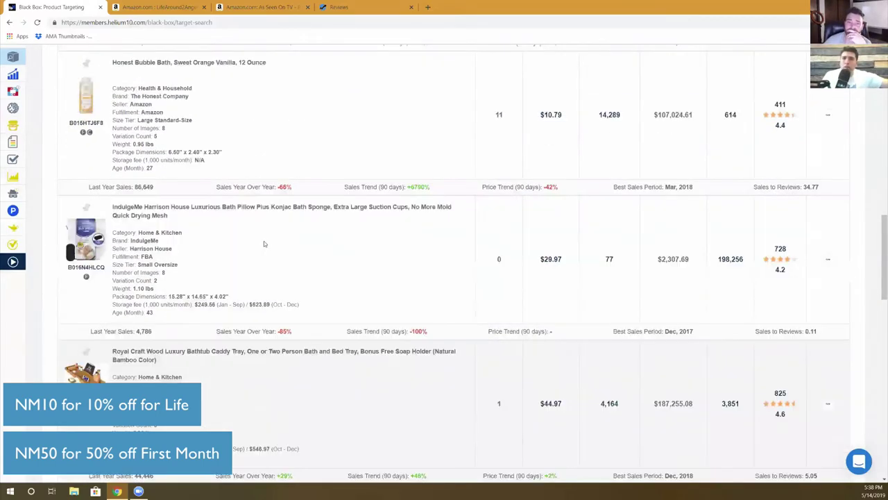
scroll(263, 244, up, 4)
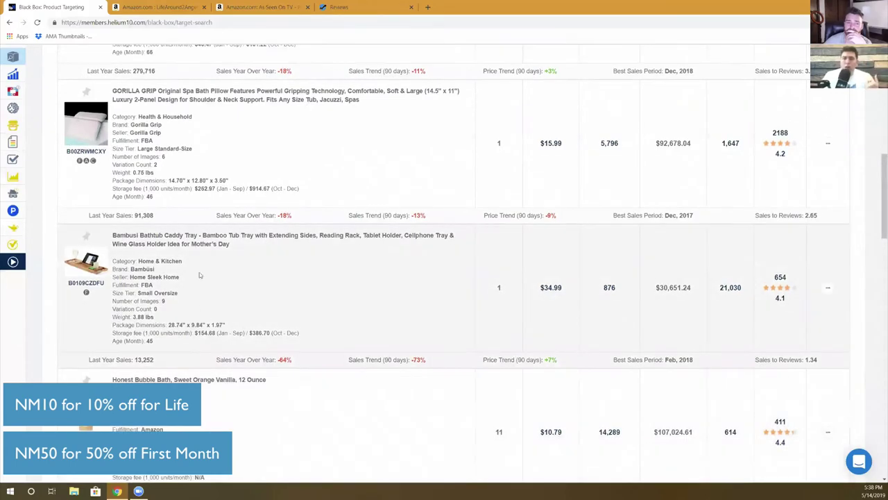
scroll(218, 232, up, 5)
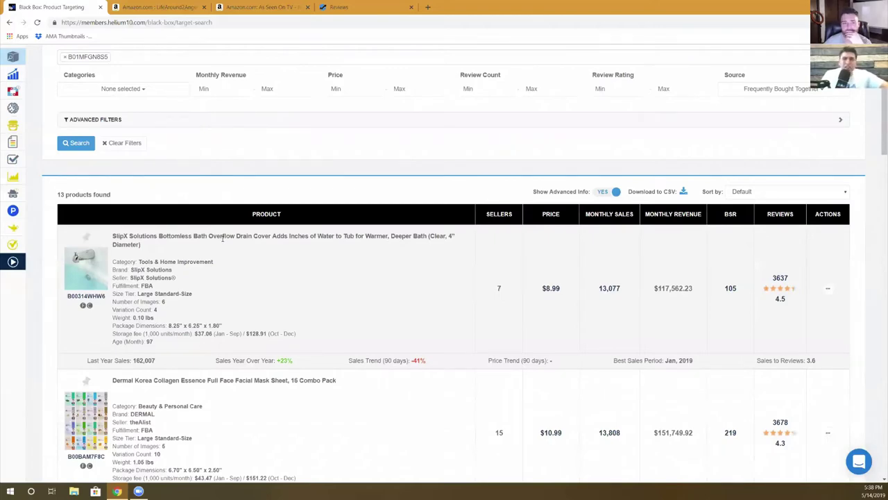
scroll(222, 238, down, 5)
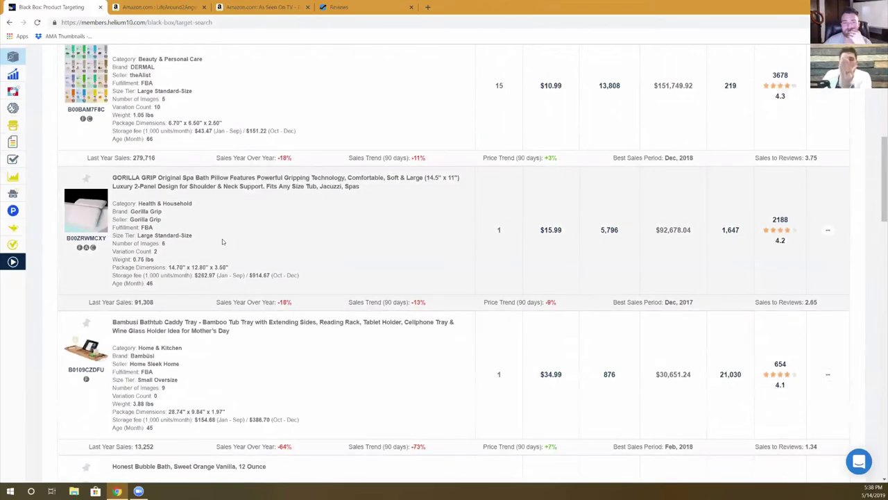
scroll(222, 238, up, 6)
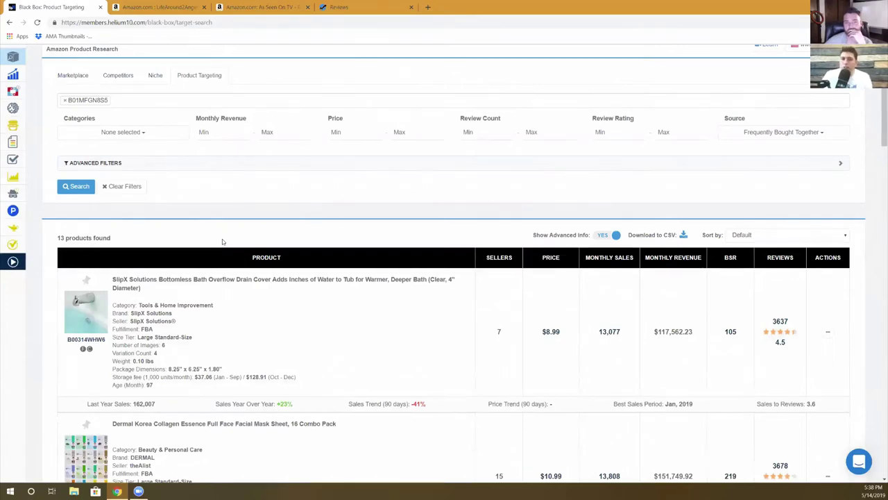
scroll(222, 239, down, 4)
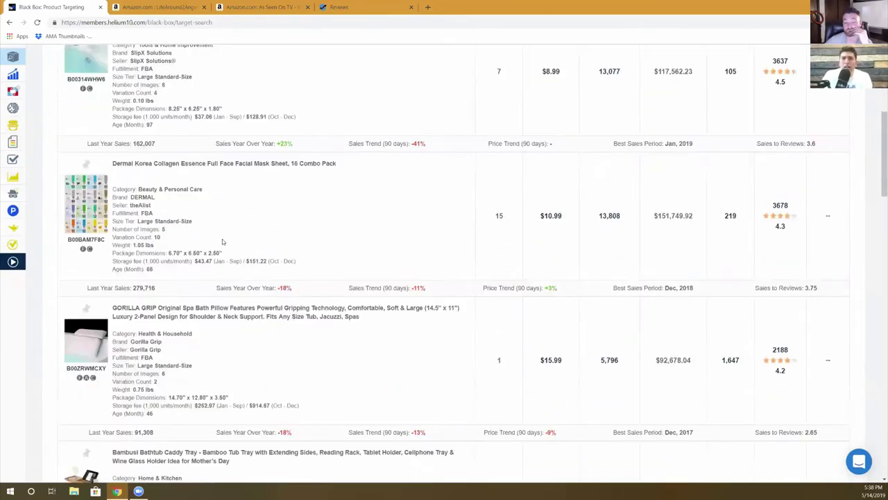
scroll(222, 240, down, 4)
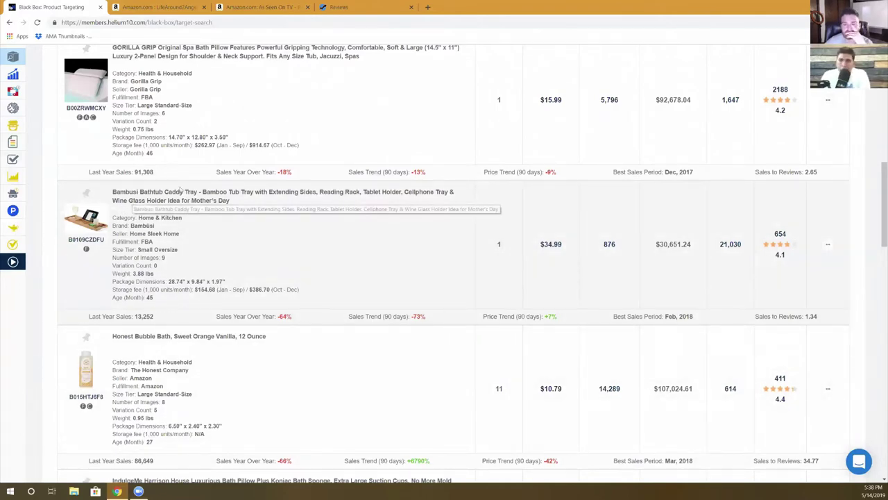
drag(113, 192, 228, 201)
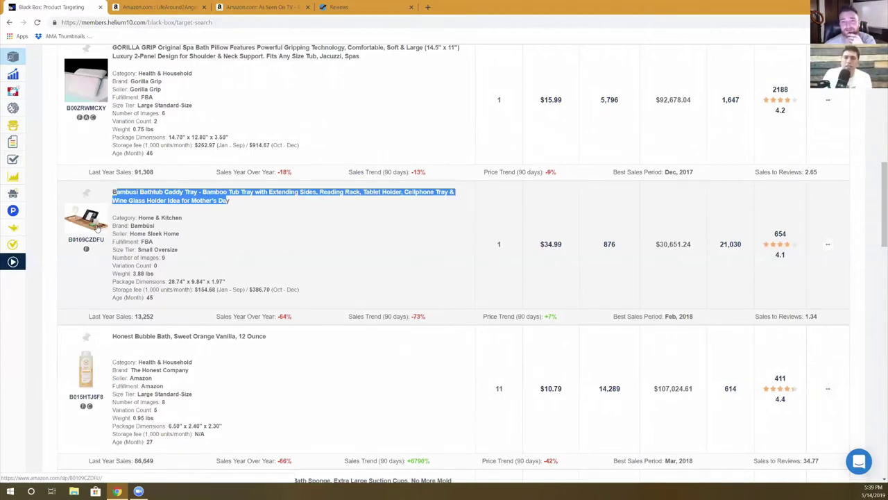
click(258, 9)
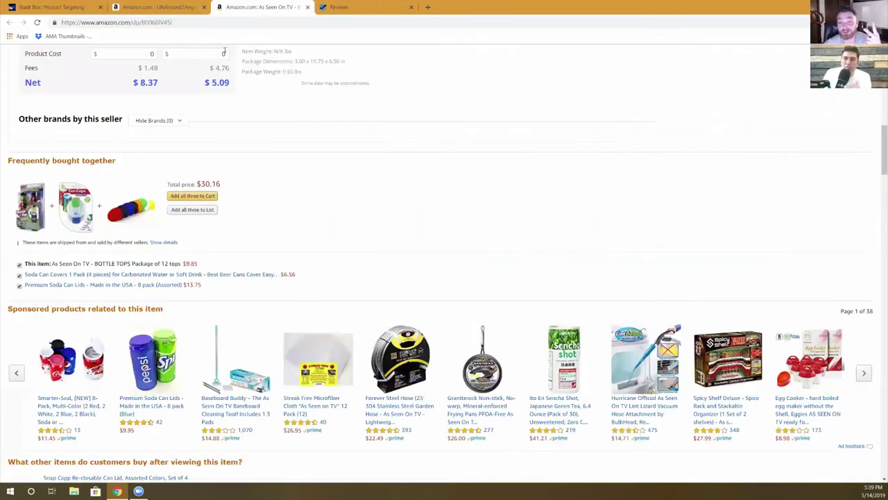
click(184, 8)
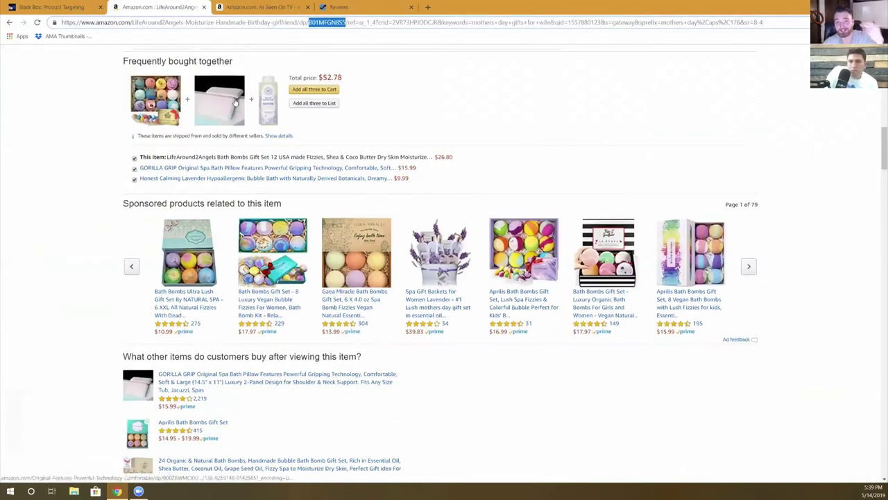
scroll(236, 101, up, 1)
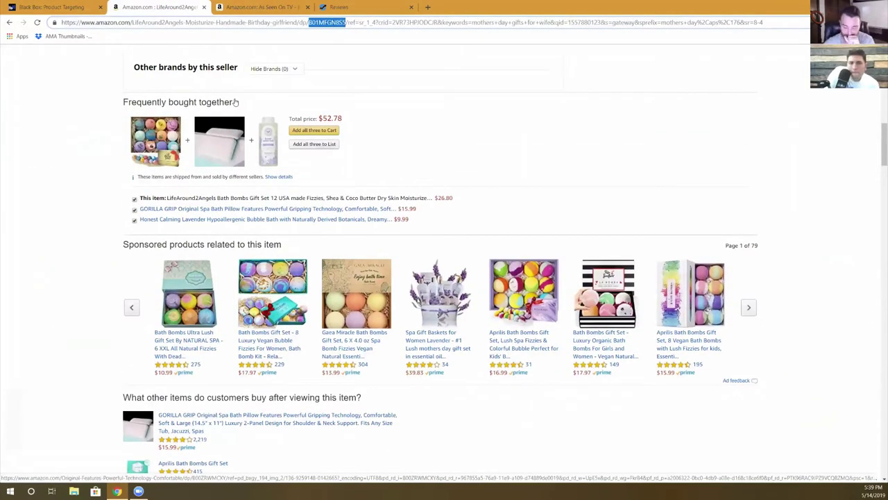
scroll(236, 101, down, 12)
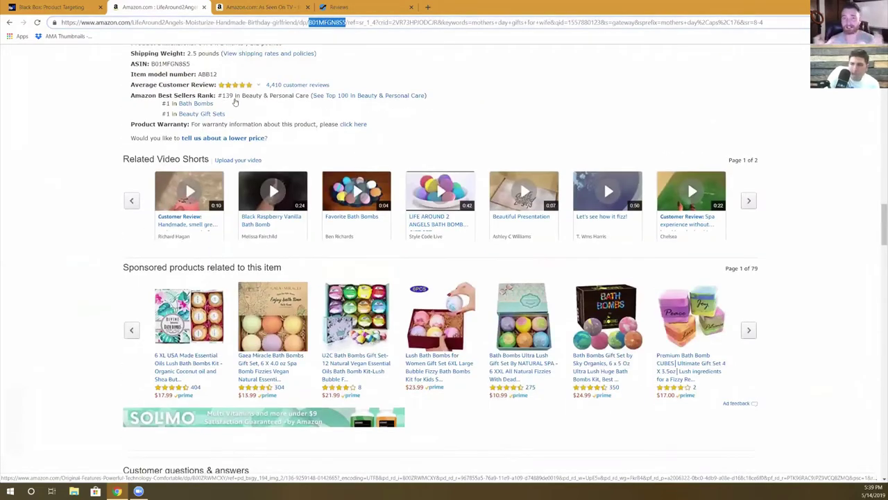
scroll(236, 101, down, 8)
scroll(236, 102, down, 6)
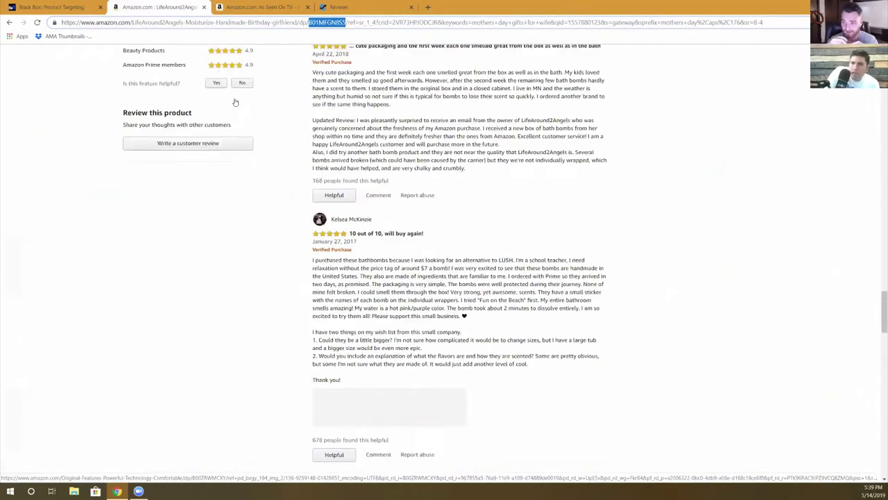
scroll(236, 102, up, 15)
scroll(235, 102, up, 20)
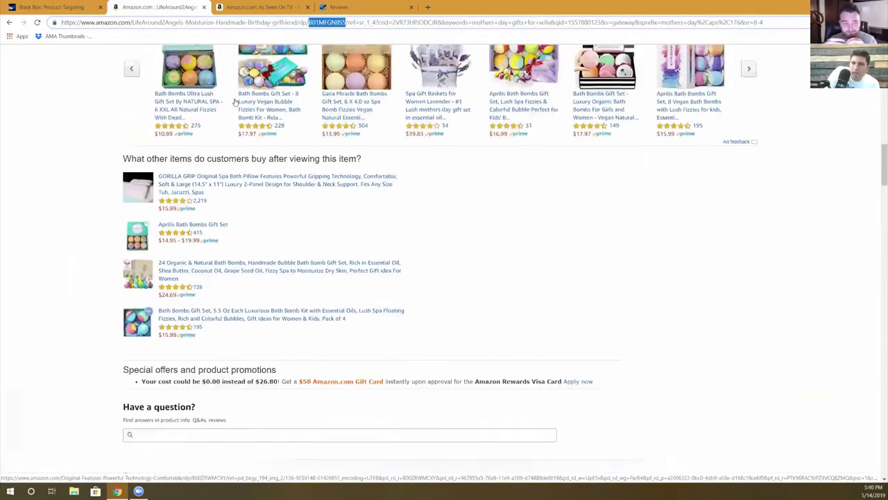
scroll(235, 102, down, 5)
scroll(235, 102, down, 3)
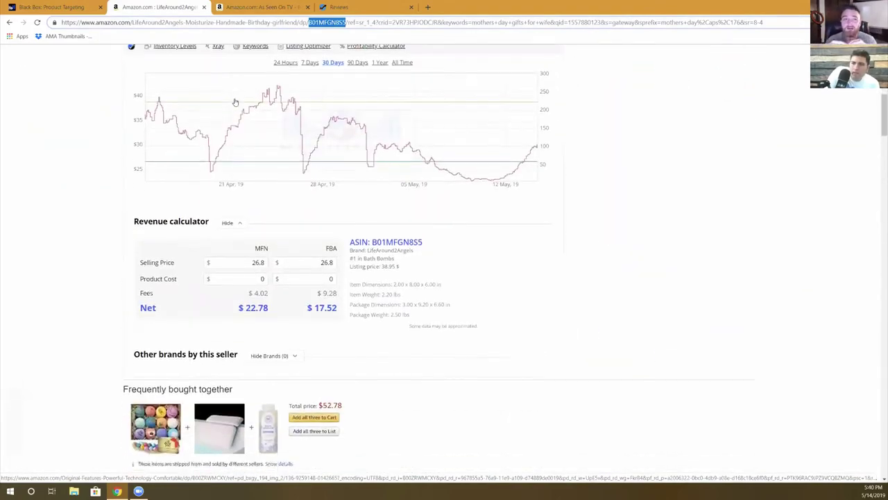
click(48, 8)
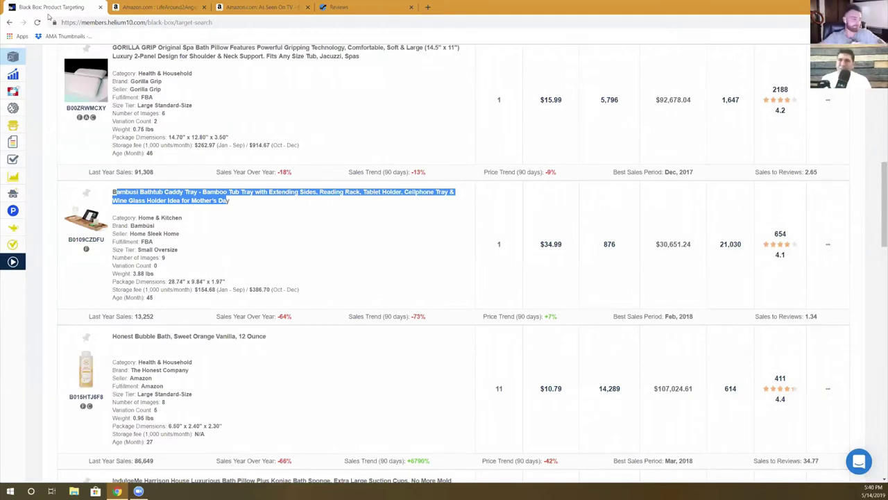
- Check the Amazon LifeAround2Angels listing, then review the Black Box results back near the top
click(178, 7)
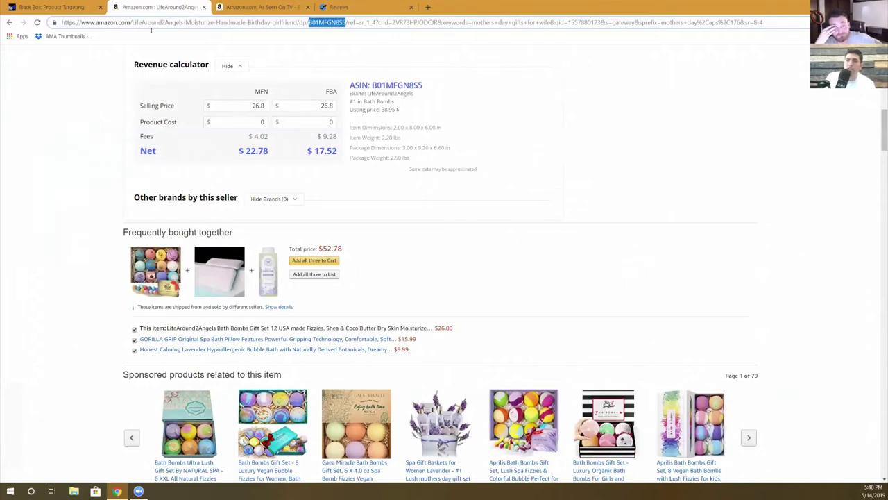
click(59, 6)
scroll(220, 195, down, 3)
scroll(220, 195, up, 4)
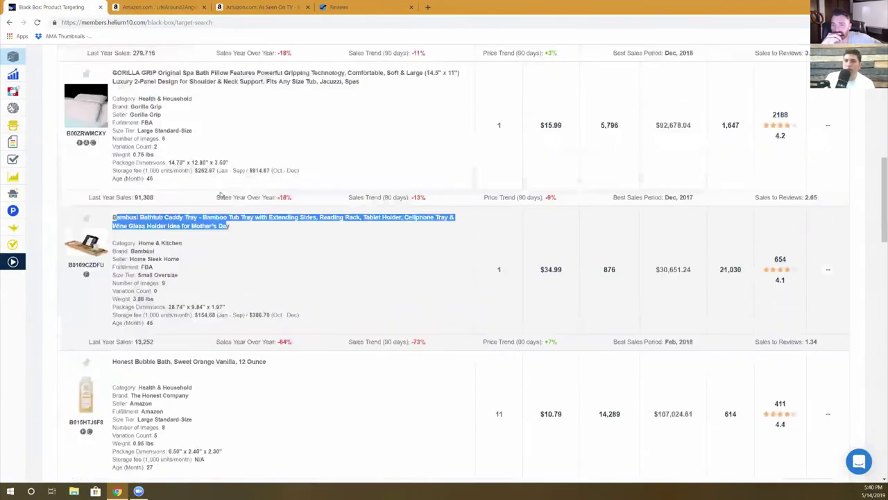
scroll(220, 195, up, 1)
scroll(101, 174, down, 2)
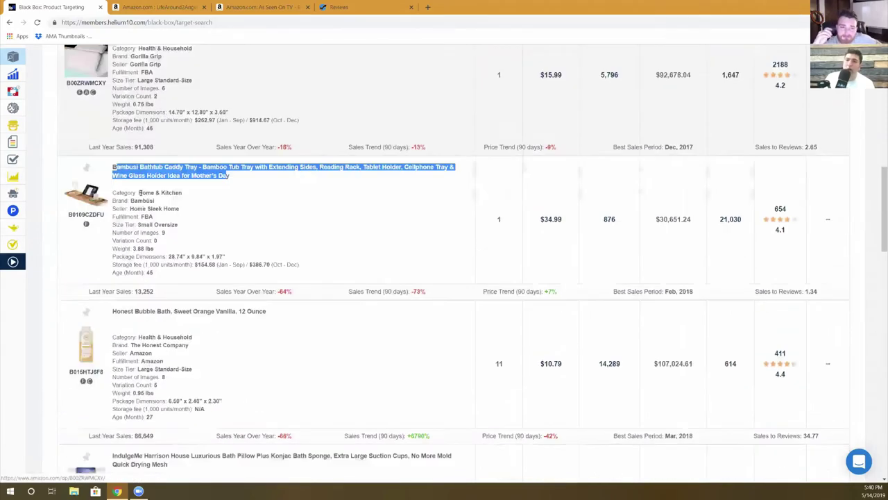
scroll(140, 193, down, 6)
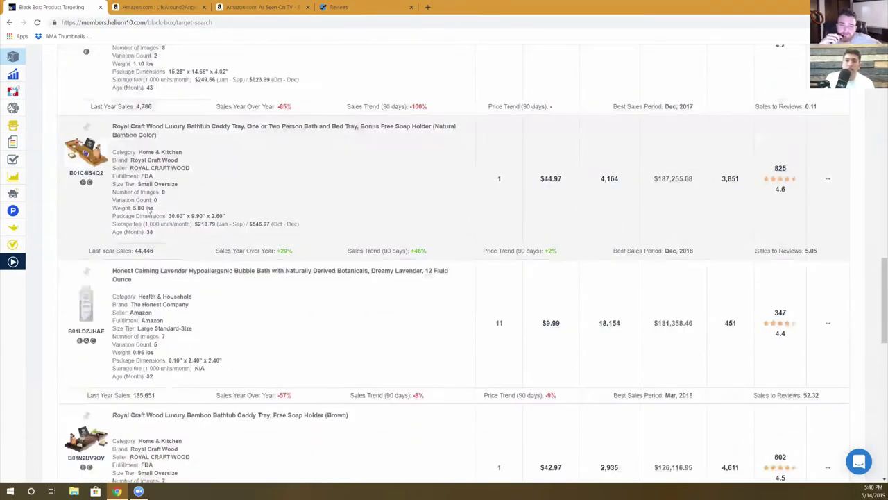
scroll(148, 209, down, 2)
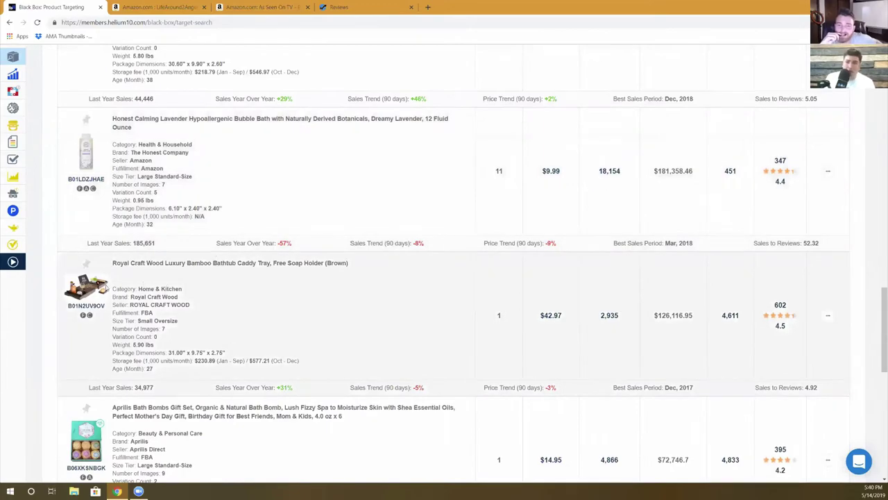
scroll(107, 294, down, 1)
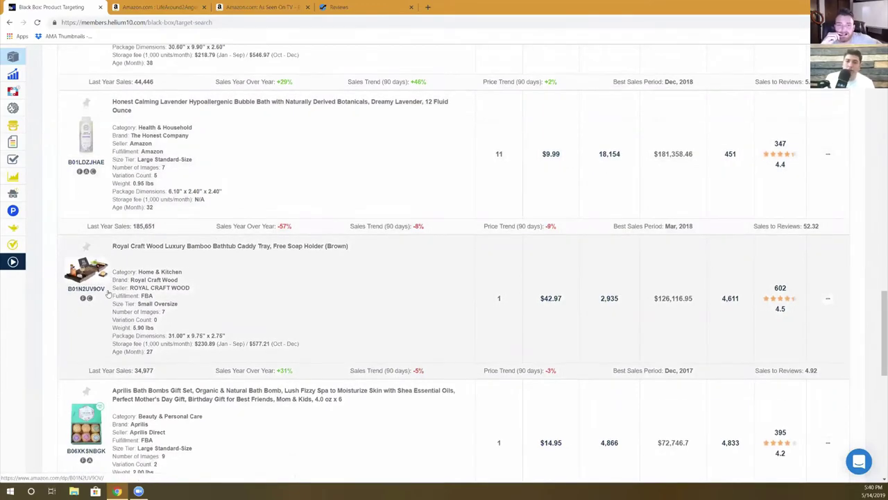
scroll(108, 294, down, 4)
scroll(107, 294, up, 10)
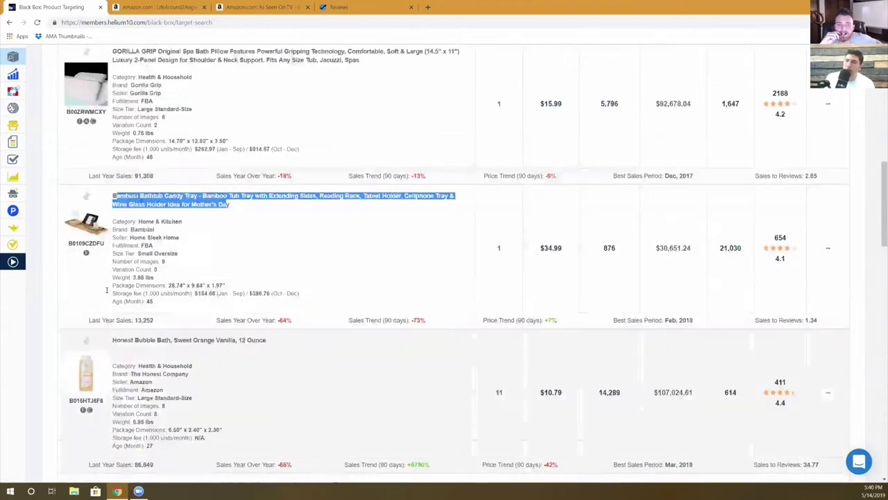
scroll(106, 290, up, 10)
- Show the result Source options with Frequently Bought Together as the chosen source
click(775, 89)
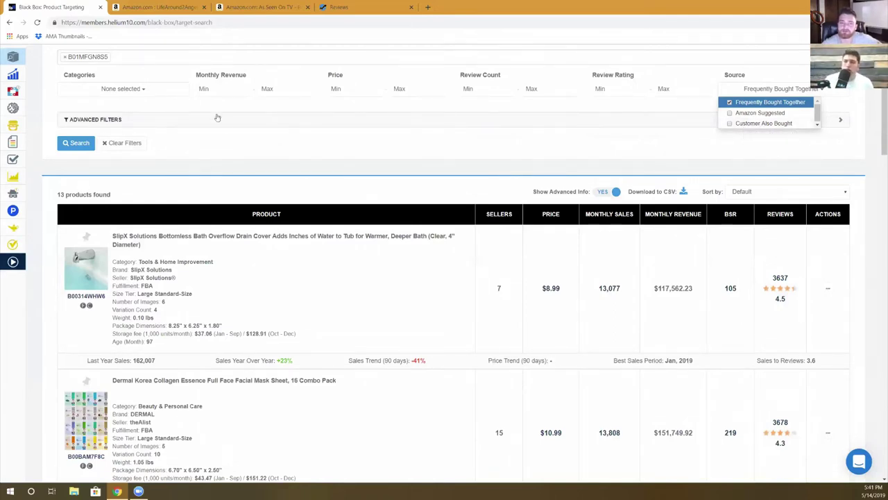
scroll(220, 119, up, 2)
mouse_move(14, 104)
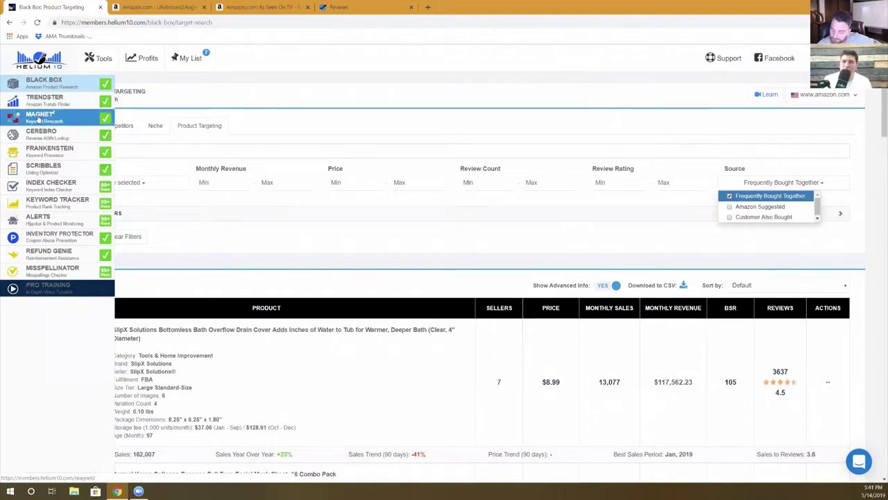
click(38, 118)
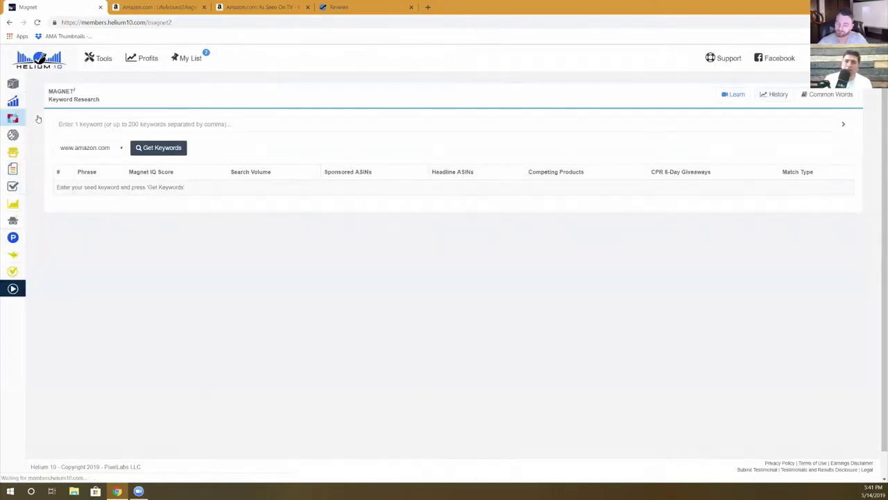
mouse_move(15, 85)
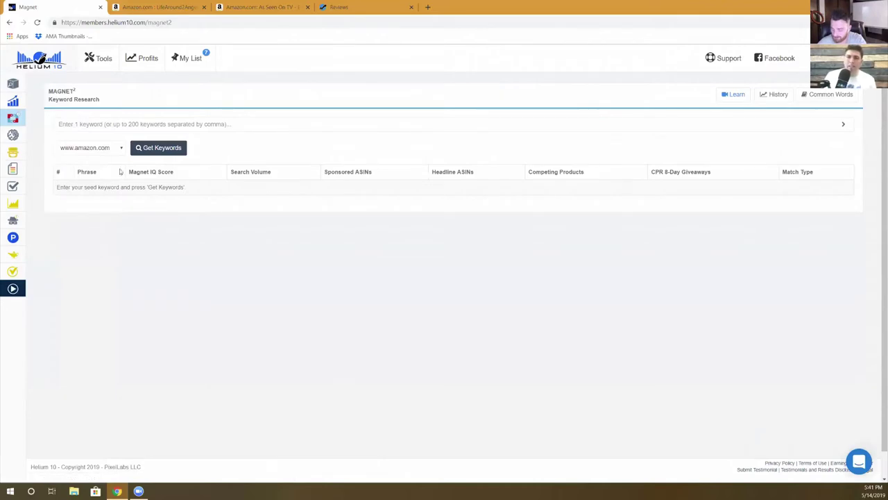
click(91, 149)
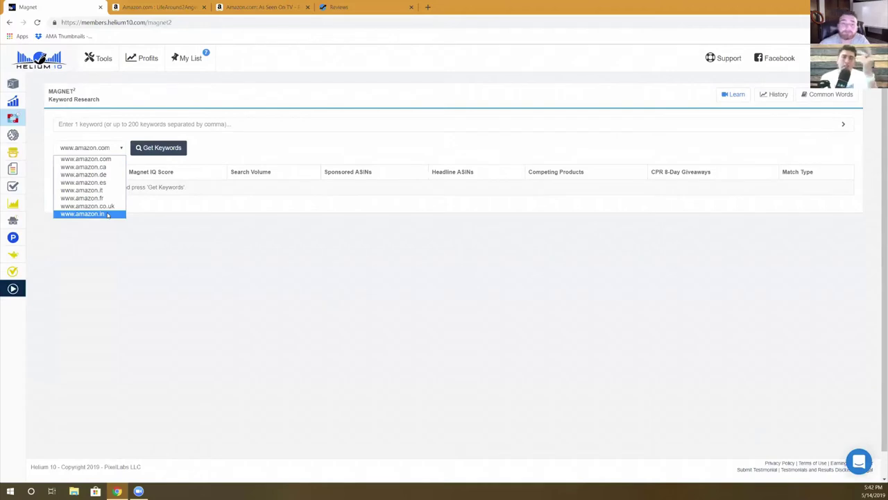
click(159, 273)
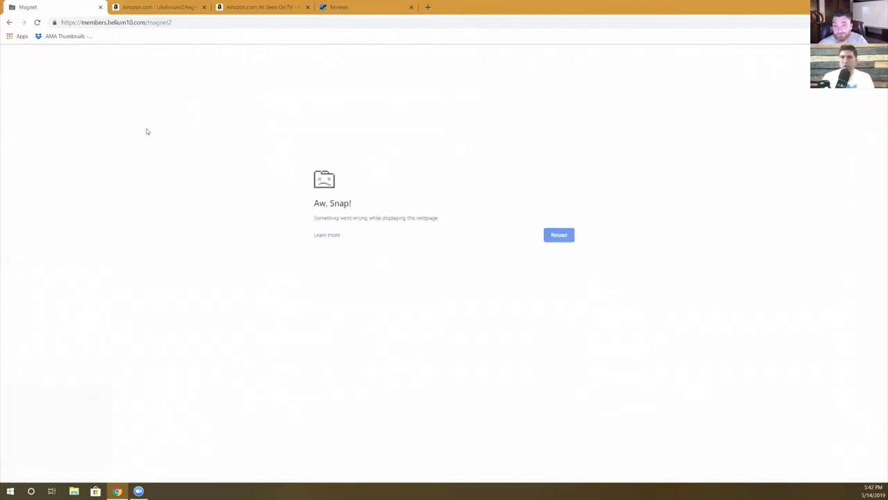
click(37, 23)
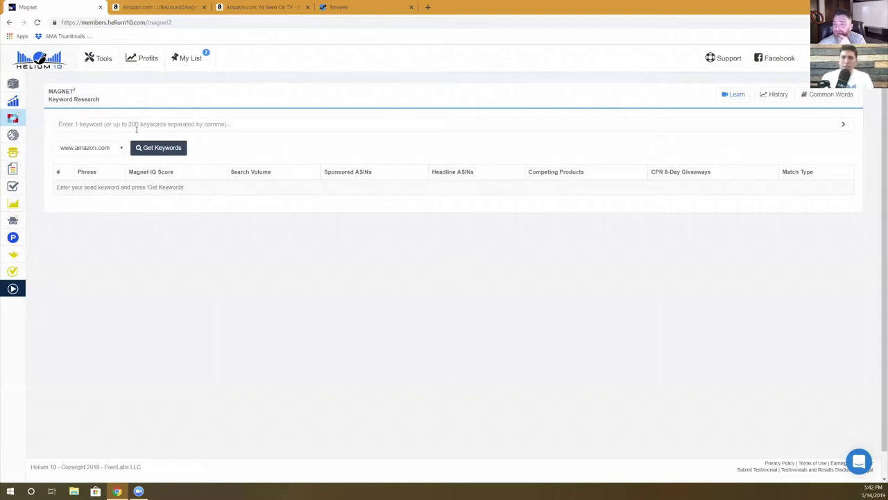
- Search Magnet for the seed keyword 'bath bombs', reloading after a crash, to list 9,977 keywords
click(136, 127)
text(bath bombs)
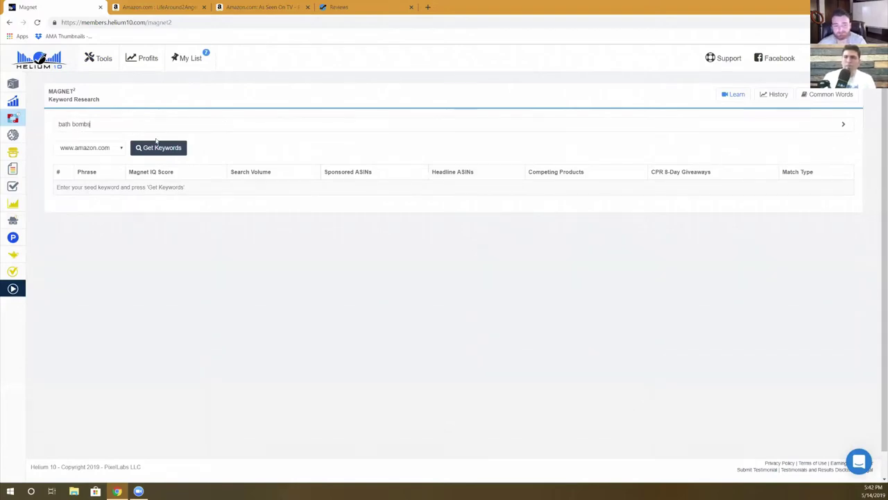
click(157, 147)
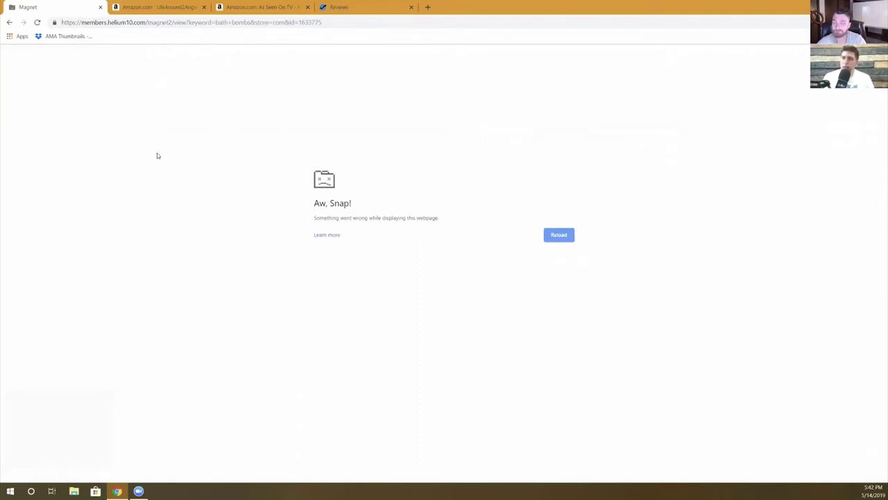
click(37, 22)
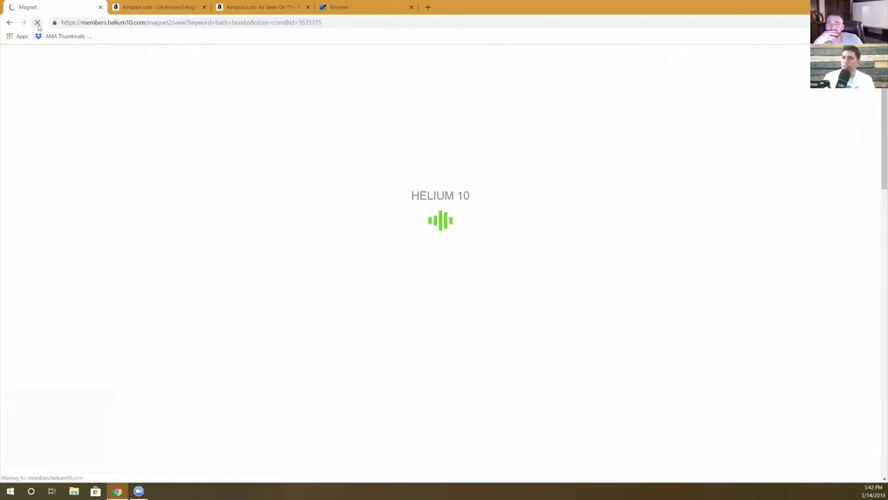
scroll(181, 127, down, 3)
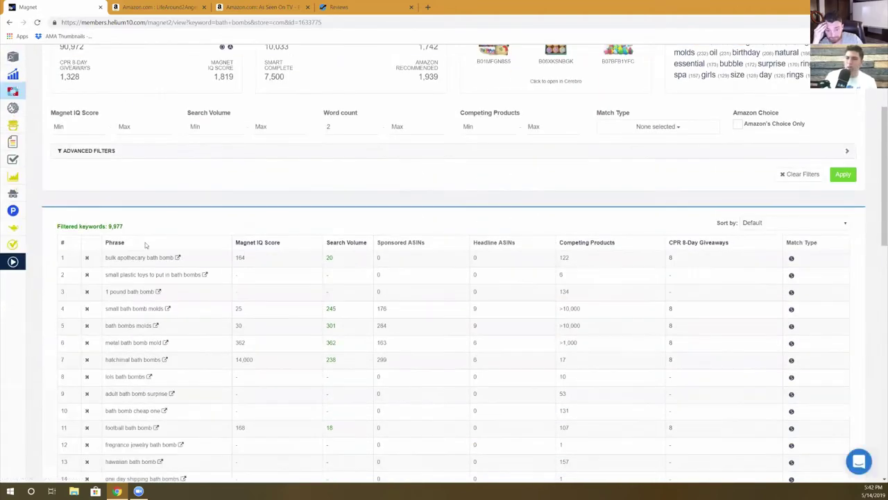
- Highlight the Smart Complete figure of 7,500, then return to the Amazon LifeAround2Angels page
scroll(291, 168, up, 3)
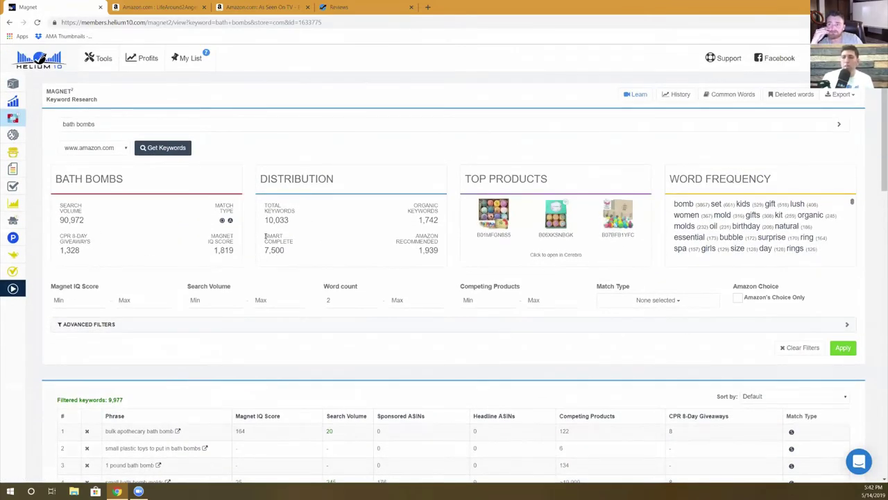
drag(264, 234, 285, 253)
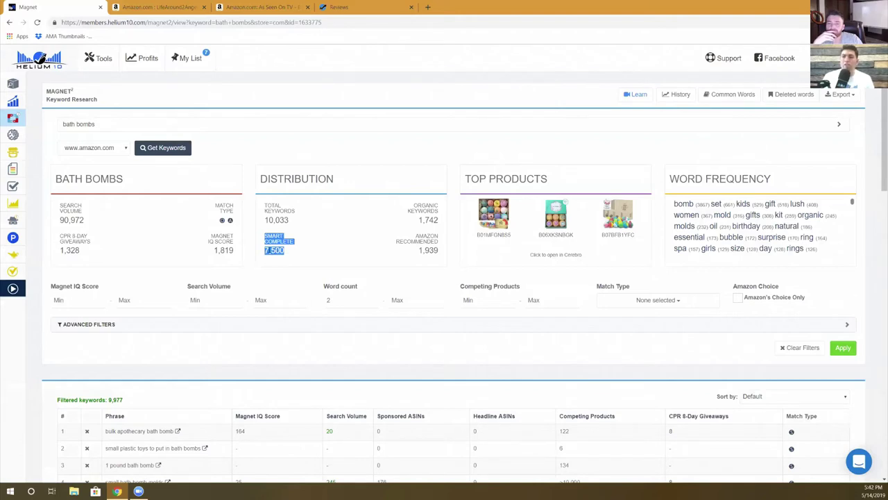
click(239, 227)
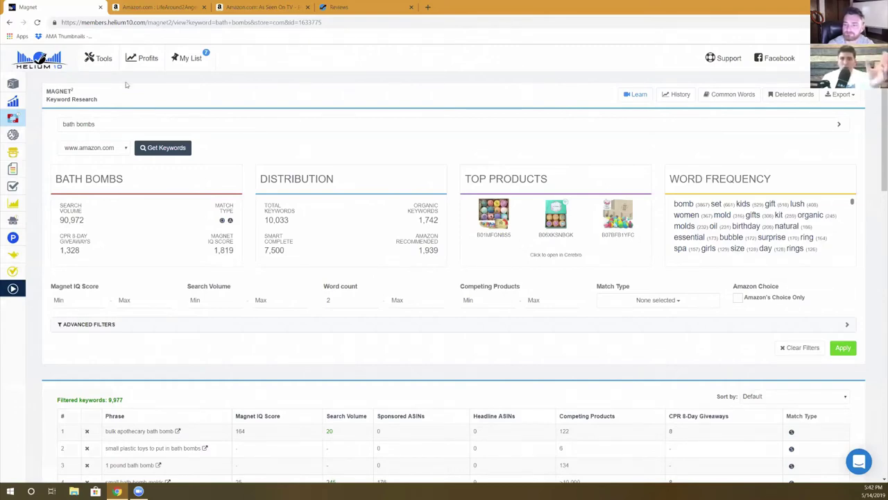
click(158, 6)
scroll(203, 124, up, 3)
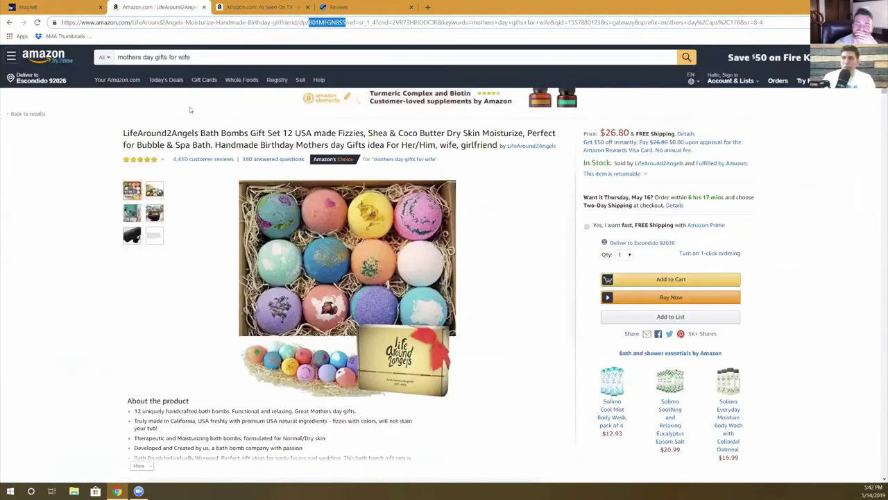
- Replace Amazon's search text with 'bath bombs', fixing a typo, then go back to Magnet
drag(195, 57, 71, 57)
text(b)
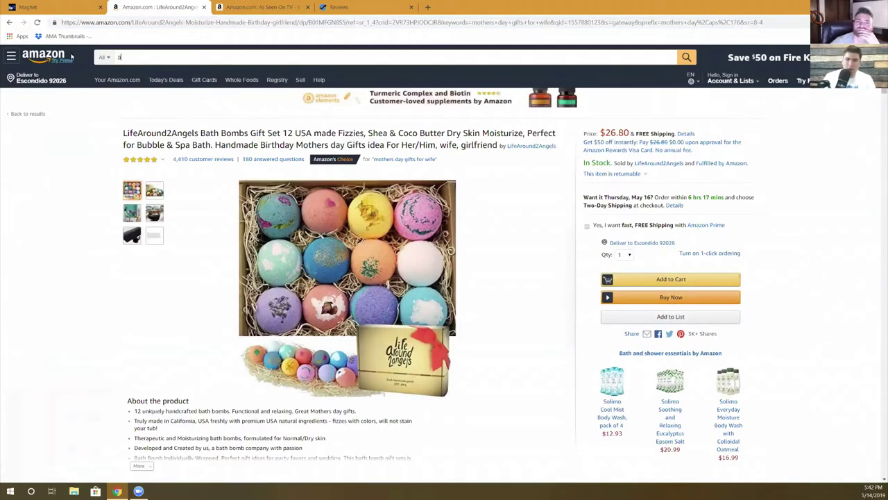
text(ath bombx)
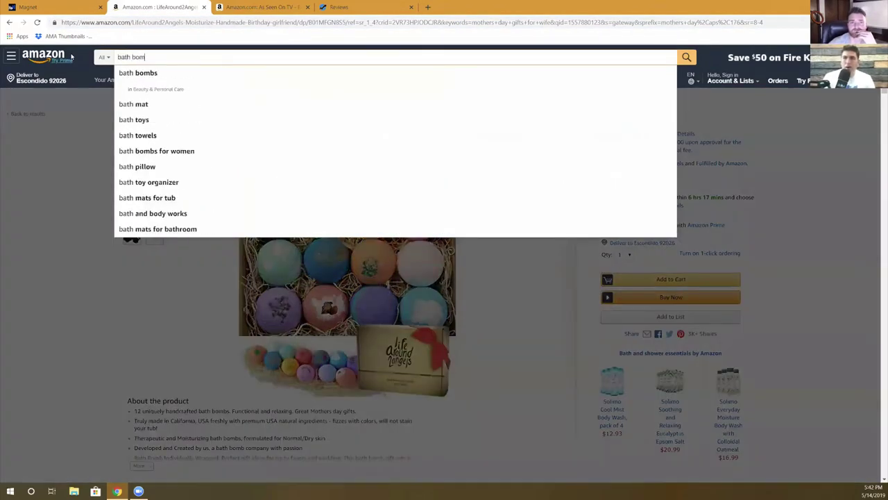
key(BackSpace)
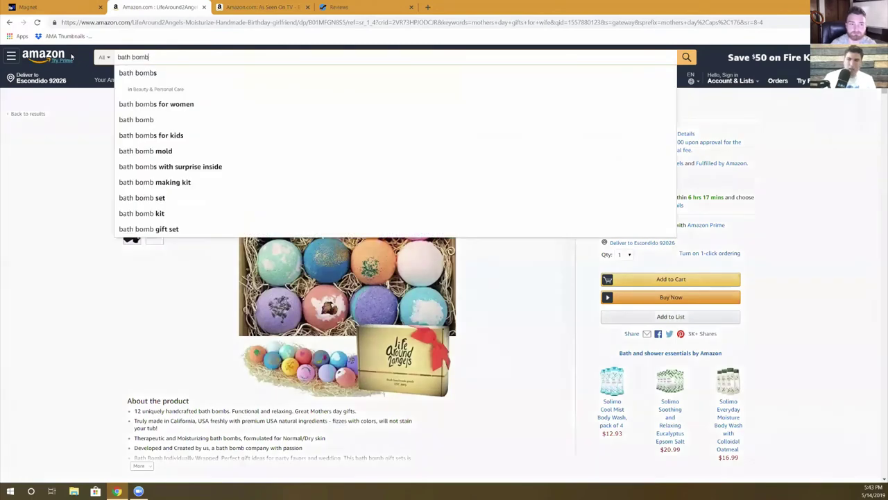
text(s)
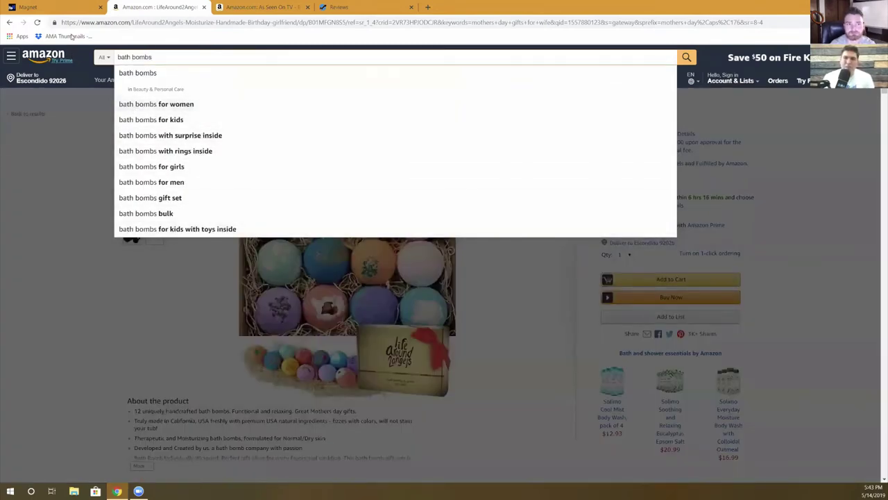
click(56, 7)
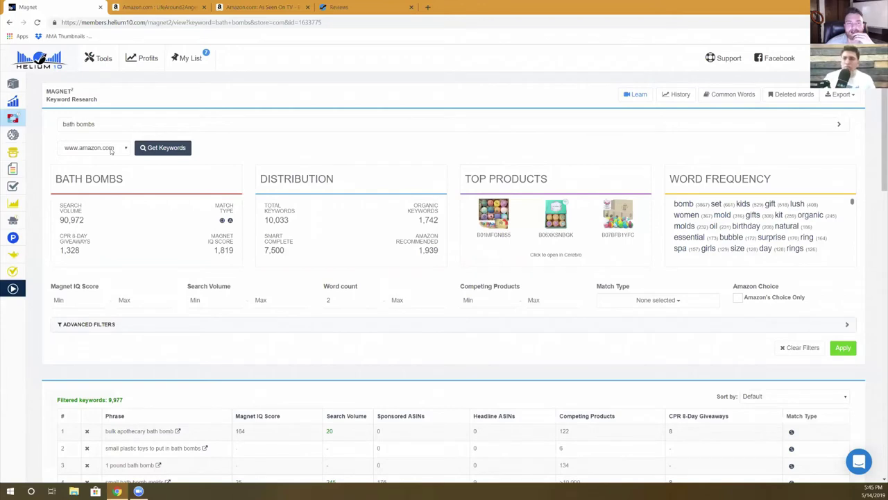
- Open Cerebro, then run the Xray extension on the Amazon LifeAround2Angels listing
mouse_move(28, 136)
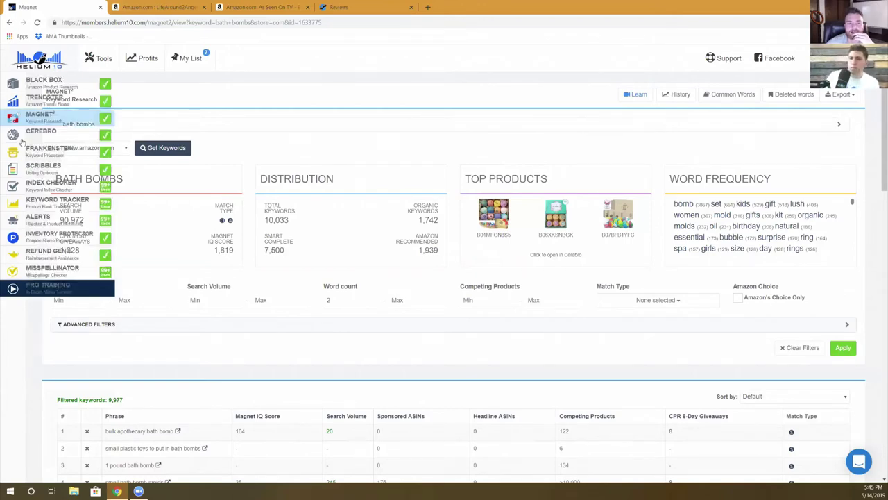
click(28, 136)
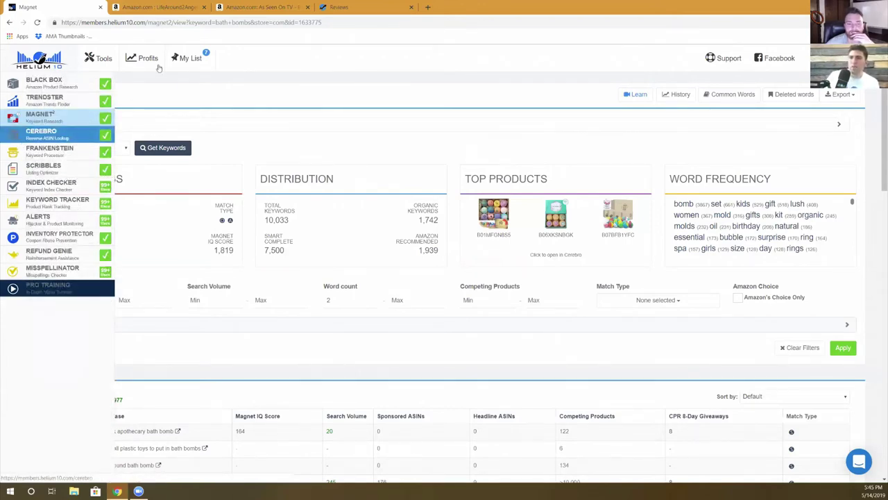
key(ctrl+Tab)
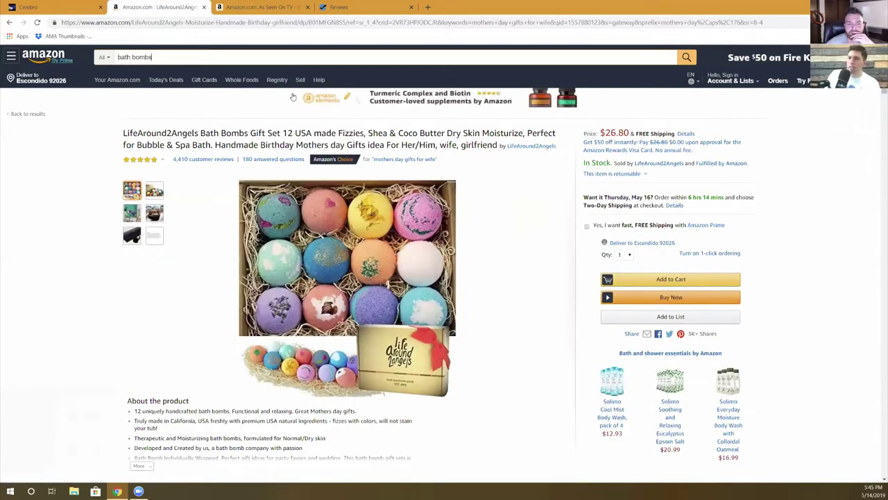
click(805, 22)
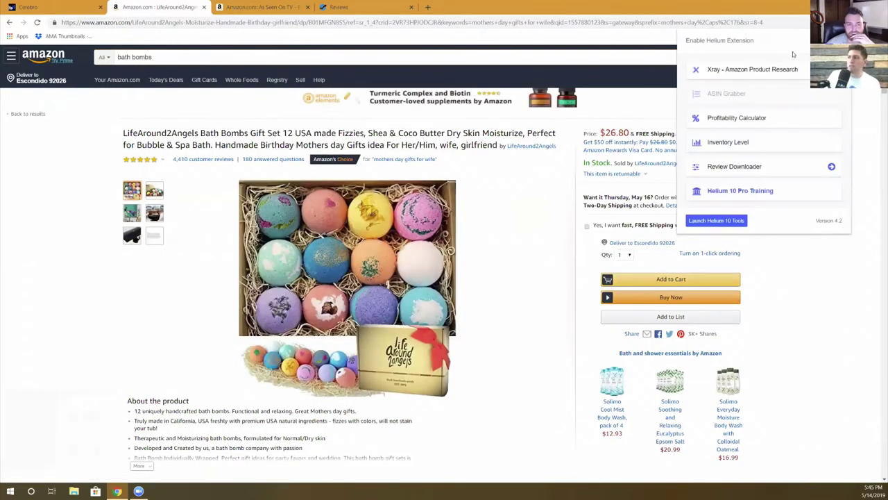
click(761, 71)
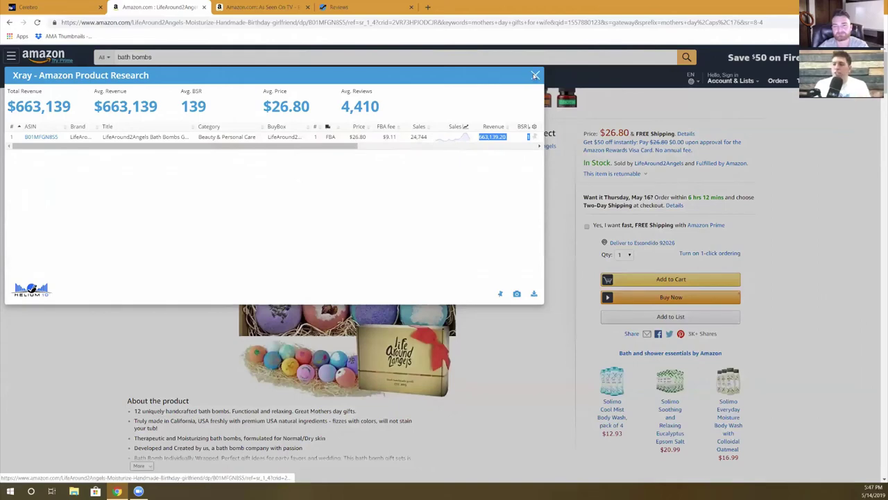
- Close the Xray panel and scroll the LifeAround2Angels product page slightly
click(535, 75)
scroll(452, 206, down, 1)
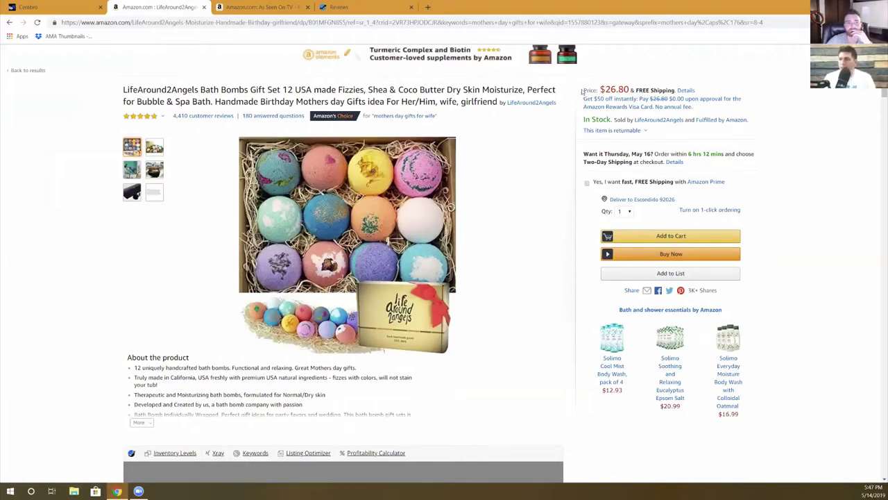
- Copy the product's ASIN from the Amazon address bar into Cerebro's reverse ASIN lookup
drag(558, 103, 510, 103)
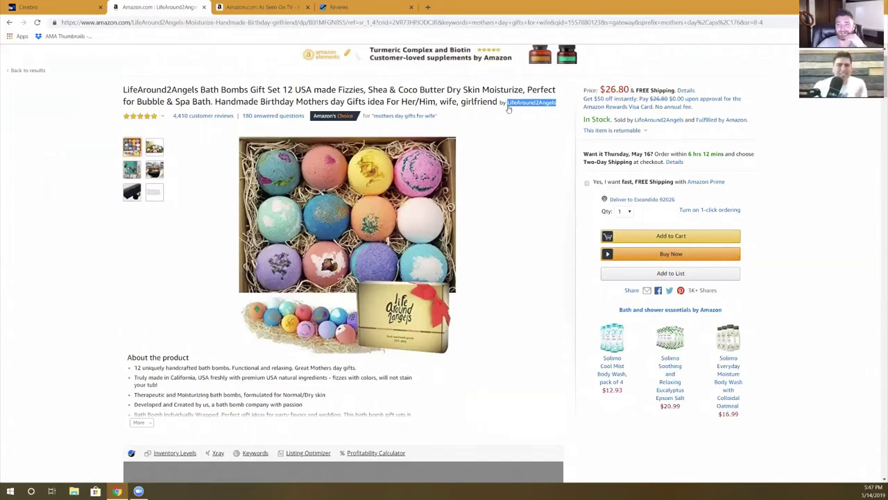
click(508, 109)
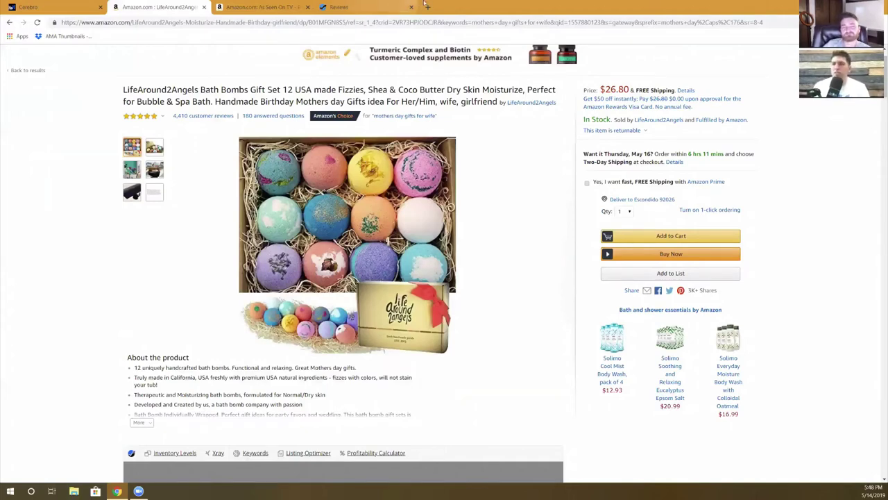
double_click(333, 22)
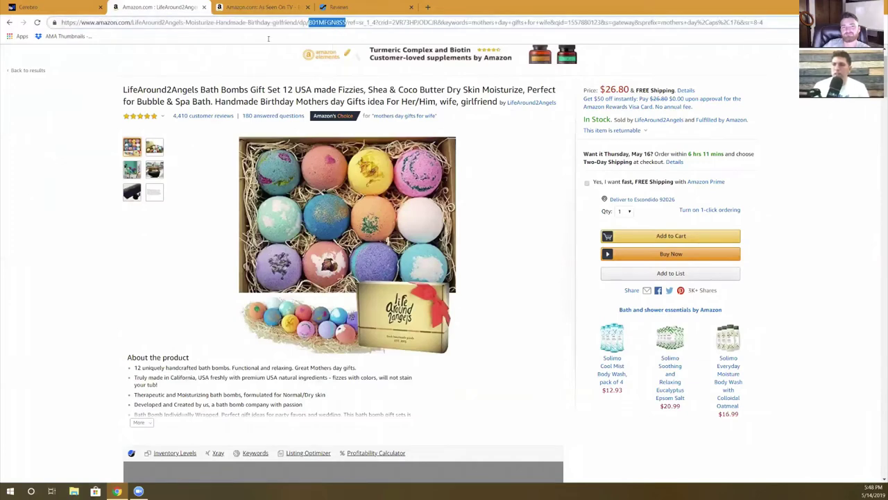
click(49, 7)
key(Return)
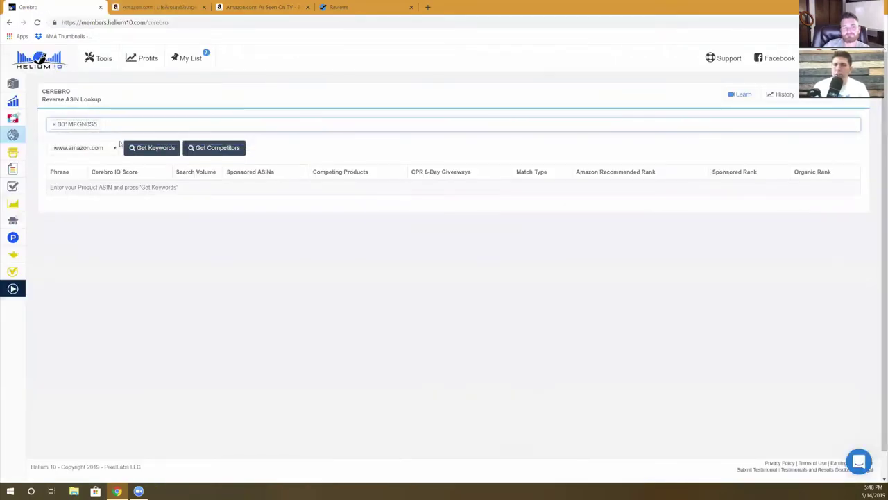
click(150, 148)
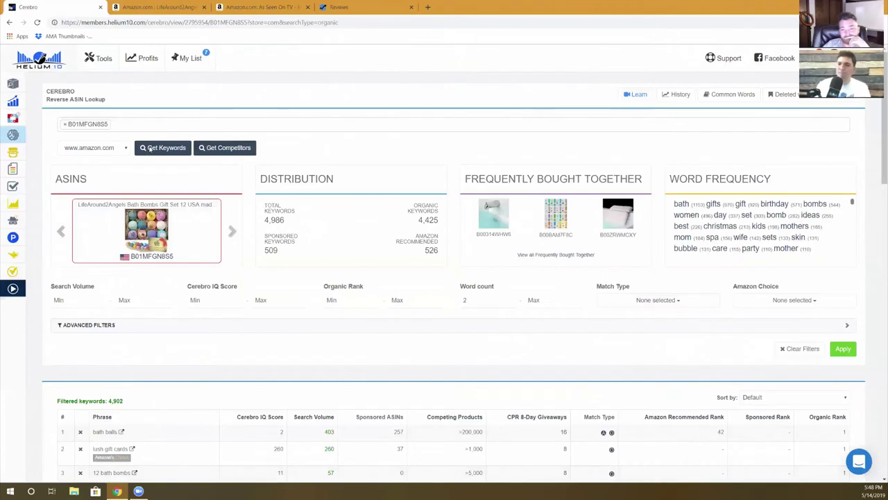
scroll(149, 148, down, 2)
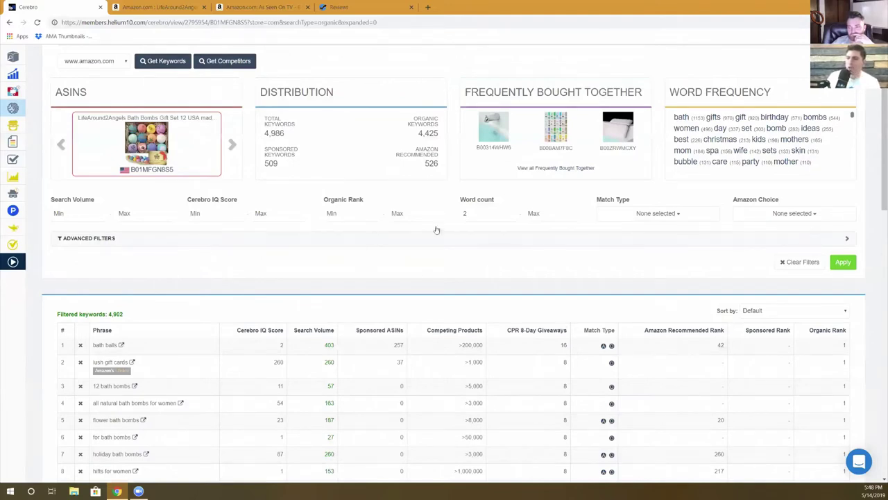
click(677, 216)
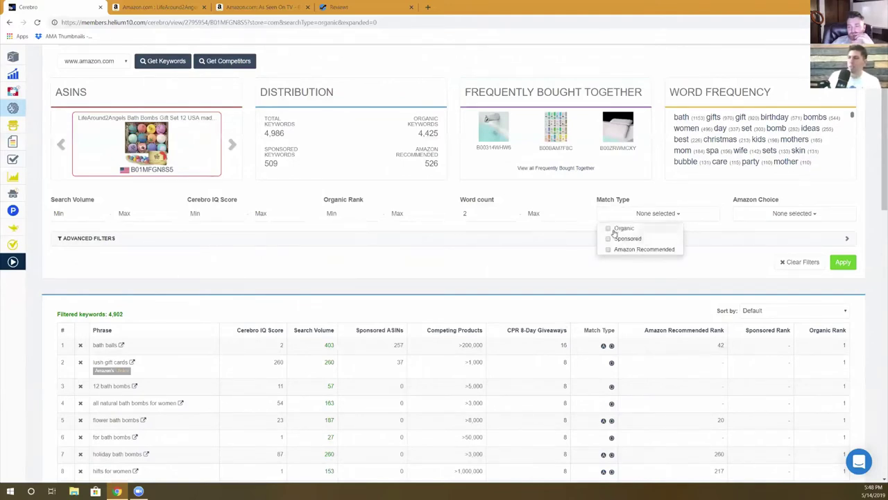
click(608, 229)
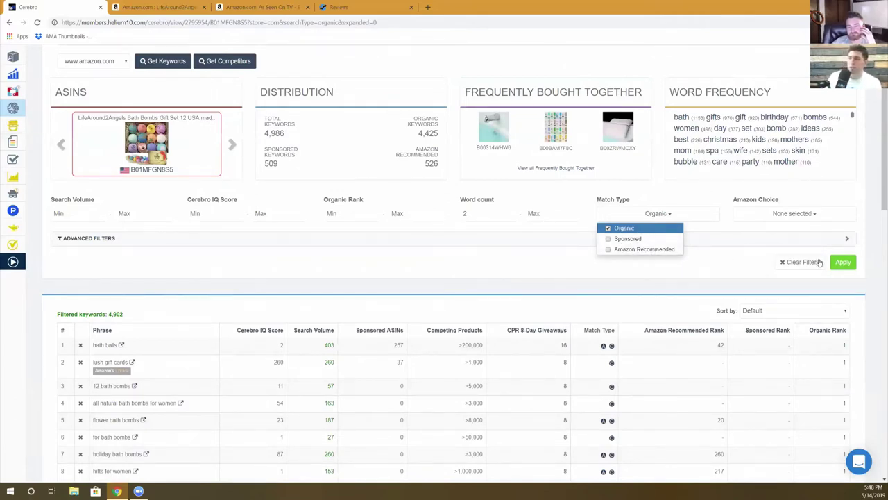
click(843, 261)
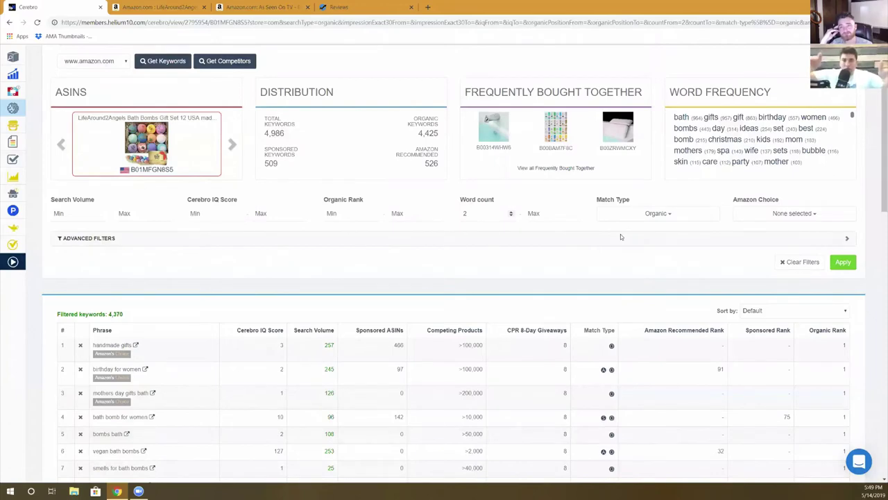
click(827, 331)
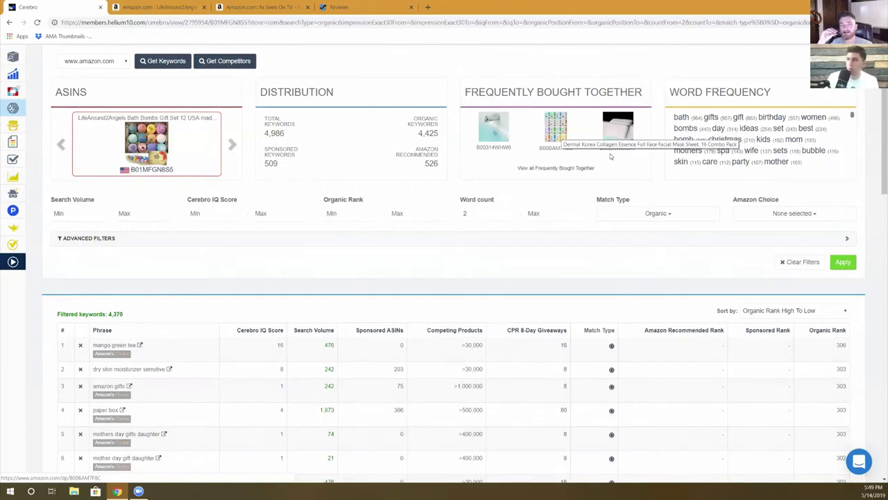
scroll(611, 156, down, 2)
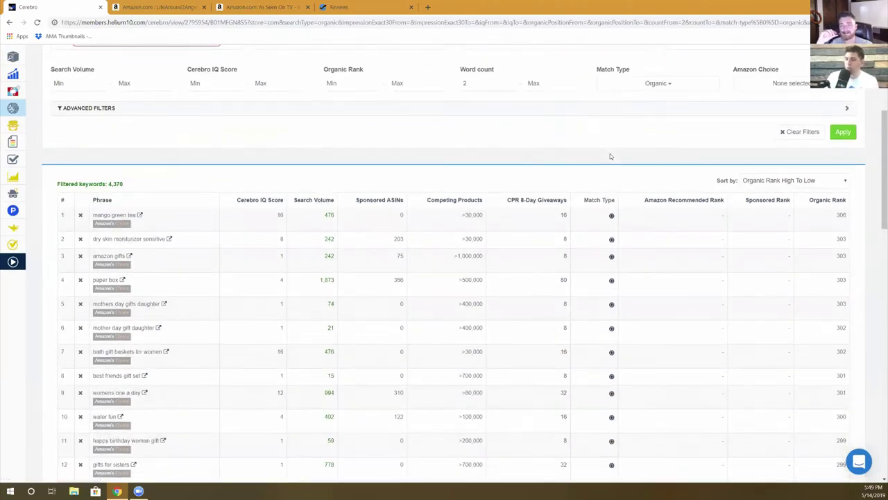
scroll(611, 156, down, 2)
scroll(610, 156, down, 9)
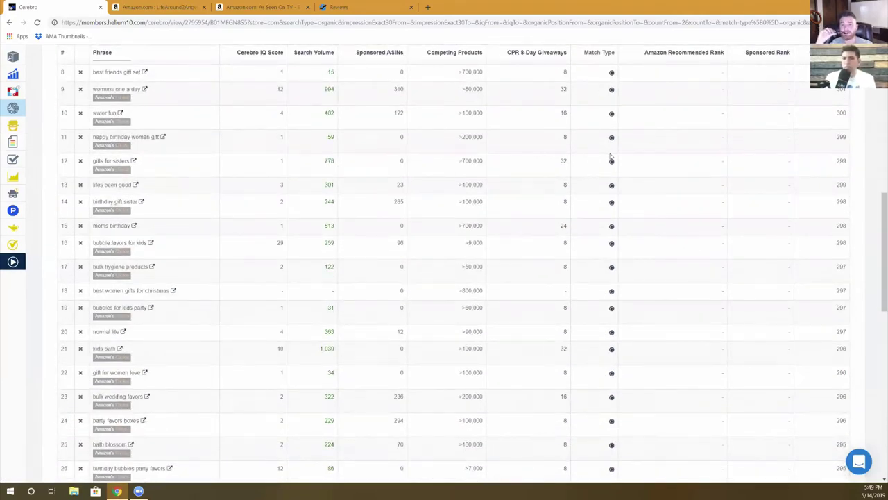
scroll(611, 156, up, 7)
scroll(611, 157, up, 3)
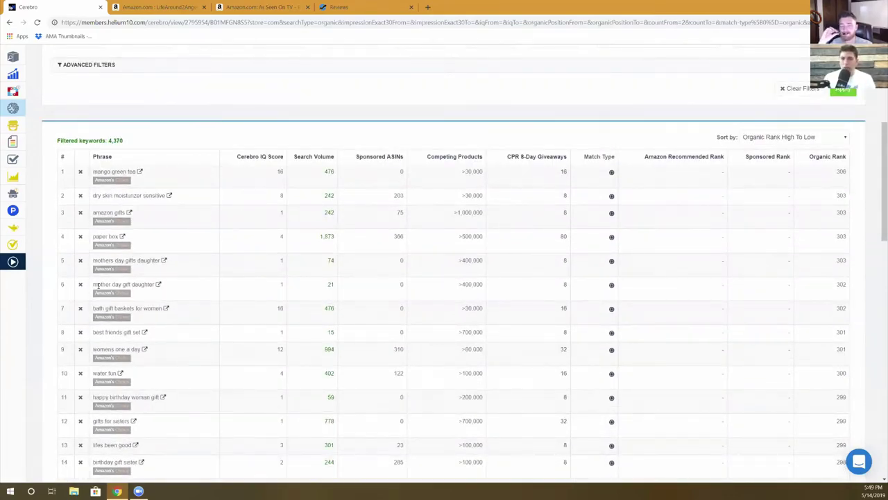
drag(92, 308, 163, 310)
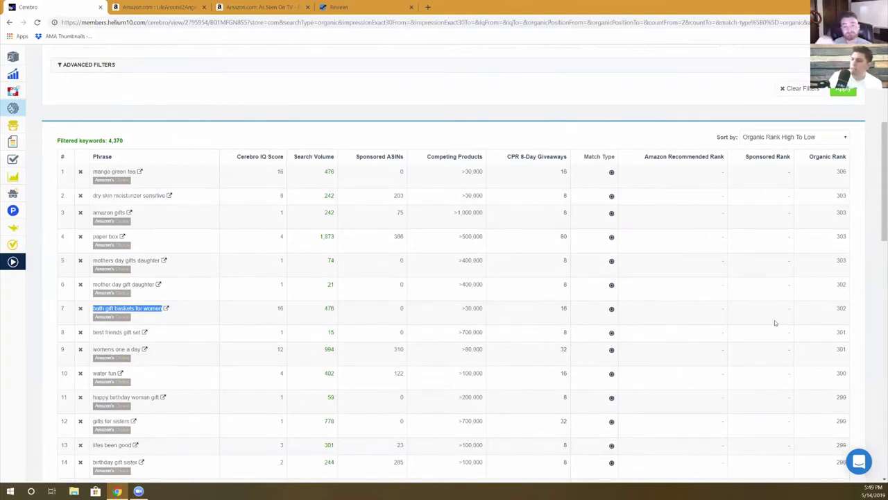
double_click(842, 307)
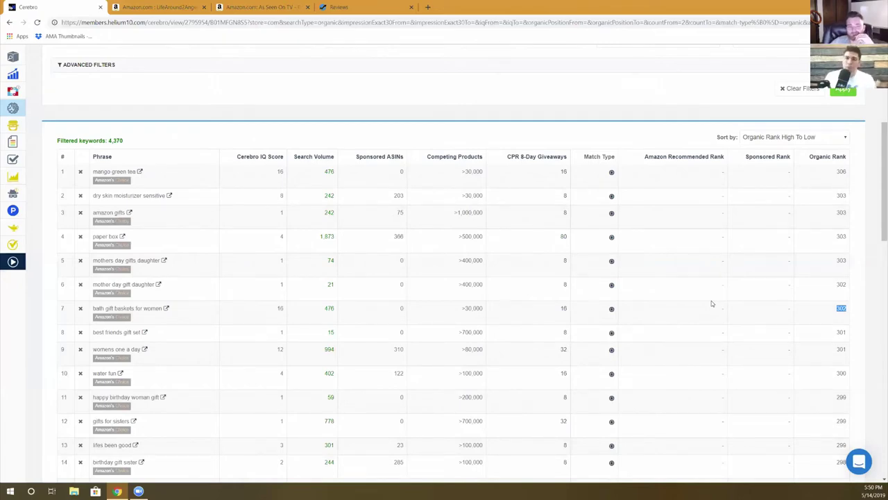
scroll(712, 304, up, 3)
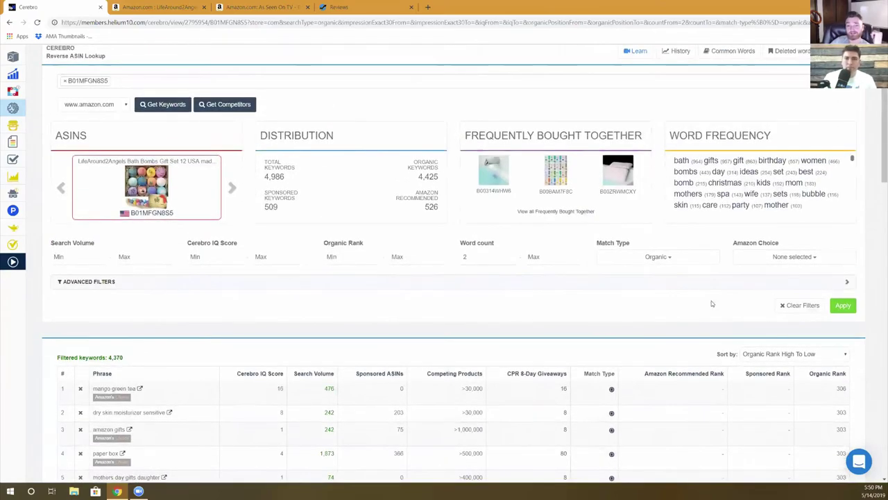
- Sort Cerebro keywords by organic rank, low to high, and filter organic rank to 1–15
click(827, 374)
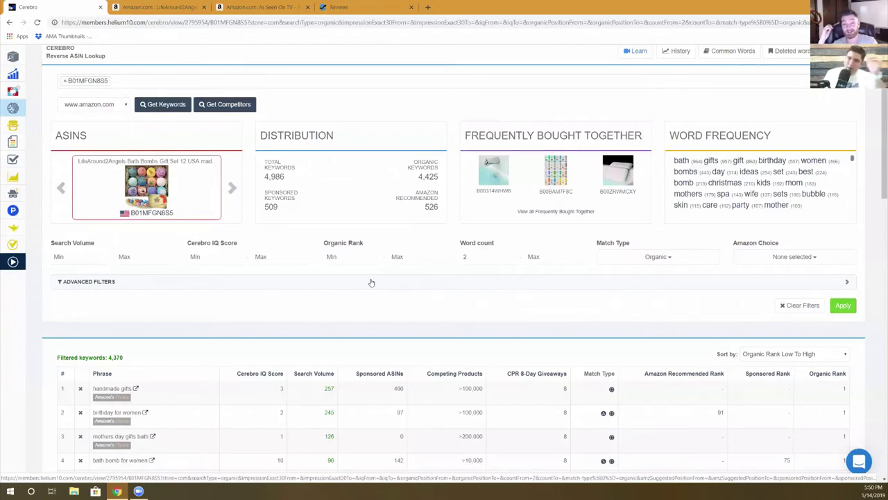
click(353, 257)
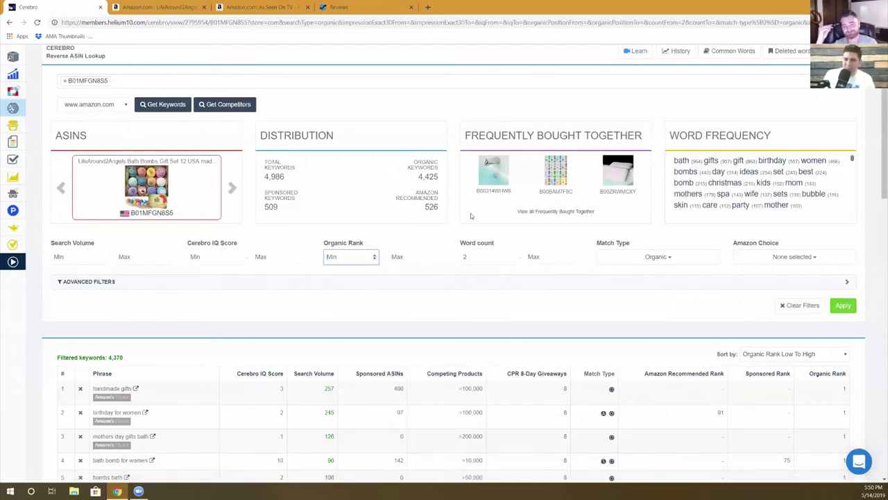
text(1)
key(Tab)
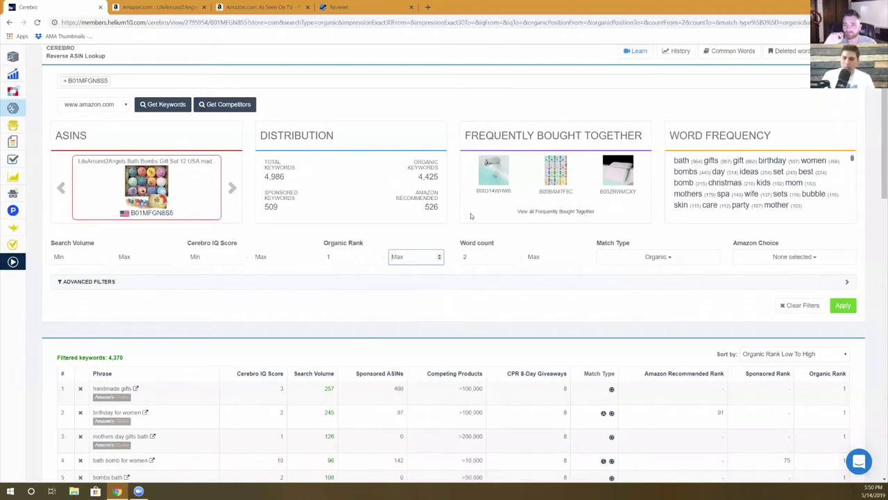
text(15)
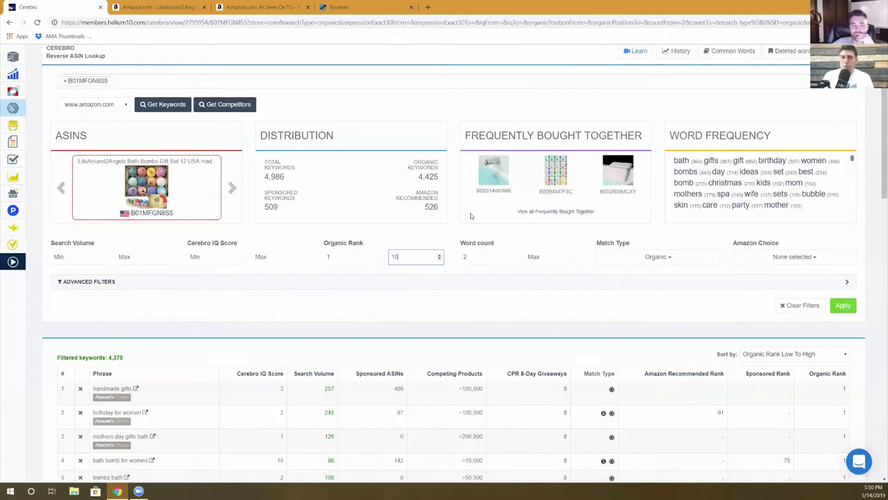
click(843, 305)
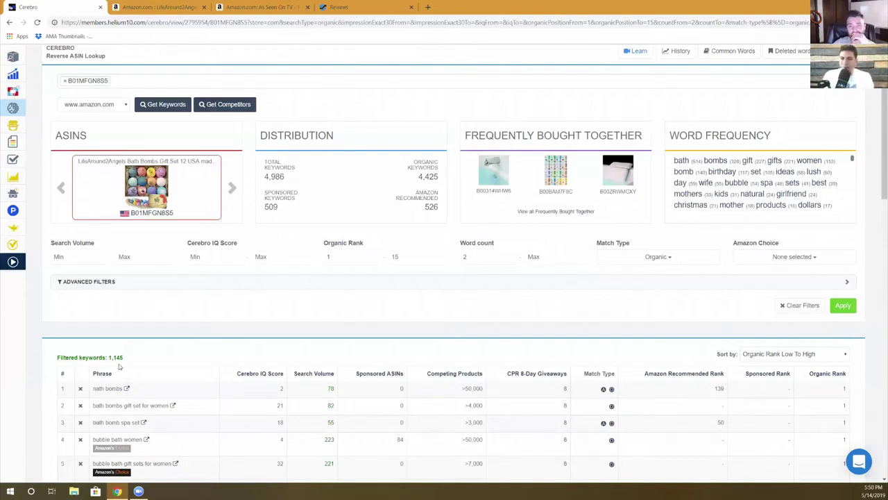
scroll(120, 367, down, 1)
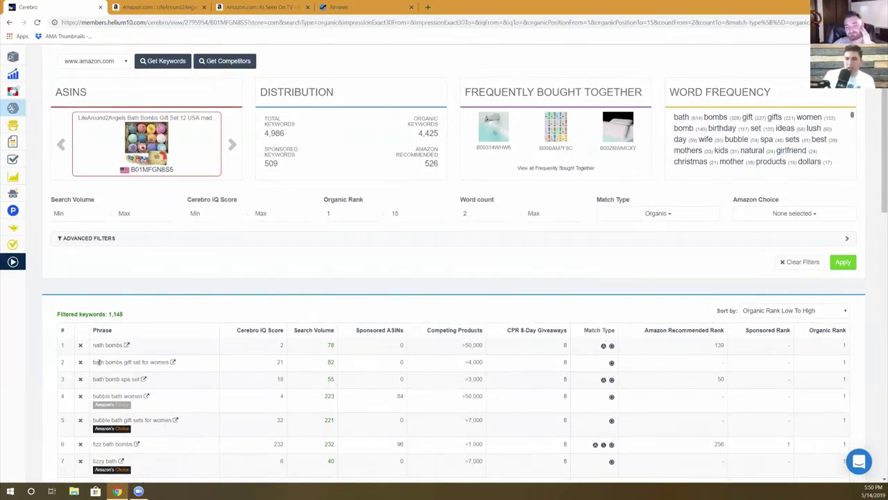
drag(96, 361, 169, 371)
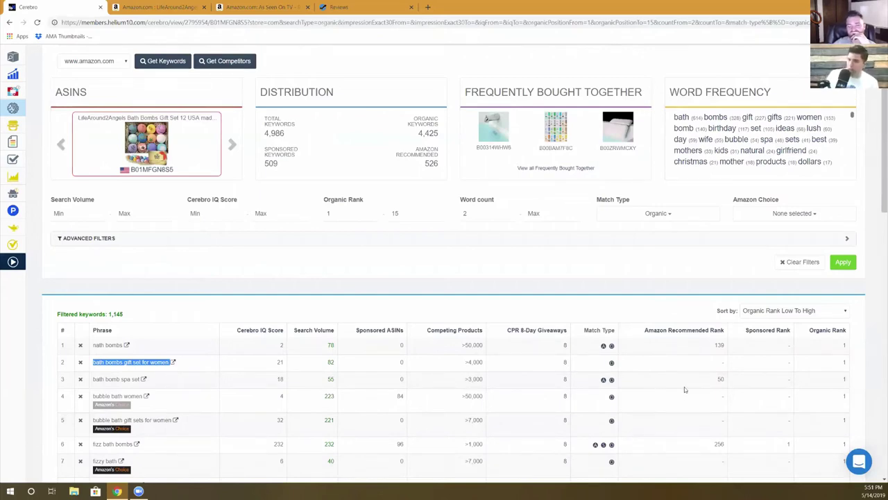
drag(835, 362, 850, 361)
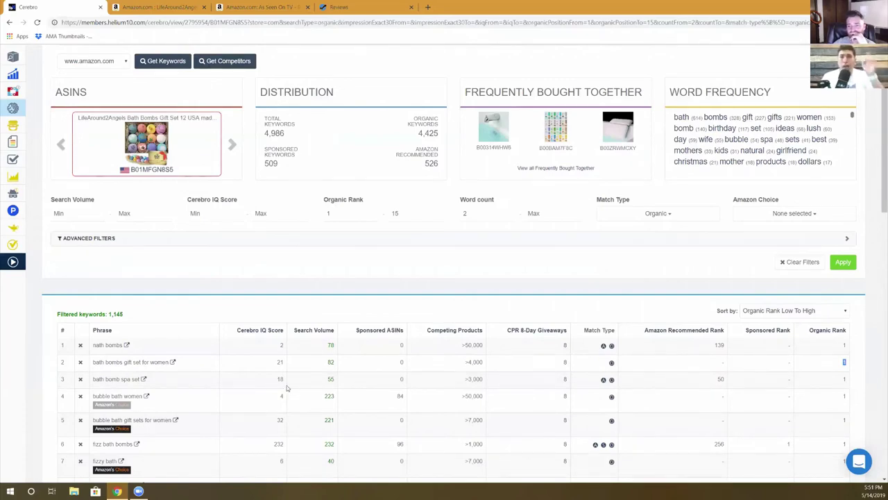
double_click(330, 361)
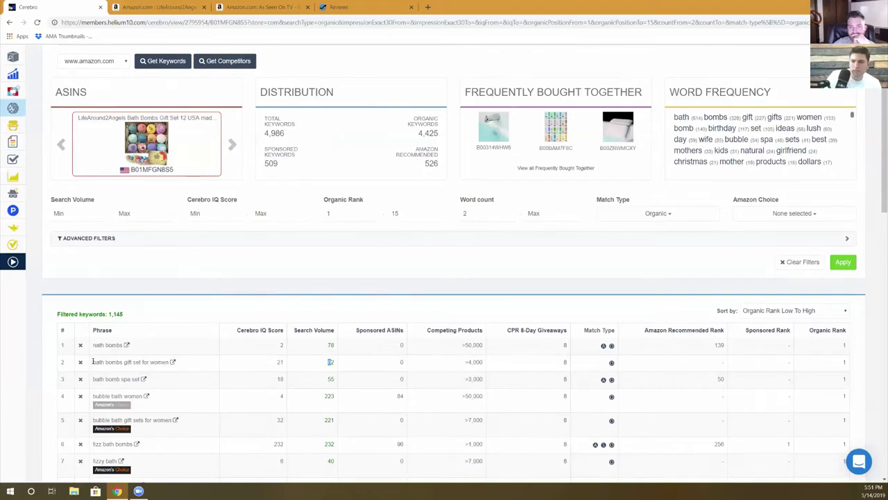
scroll(94, 362, down, 10)
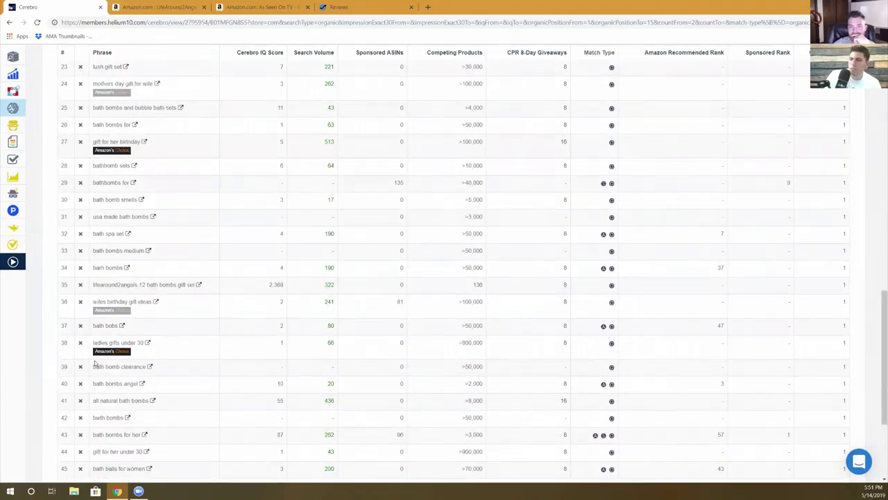
scroll(95, 361, down, 3)
scroll(95, 362, up, 15)
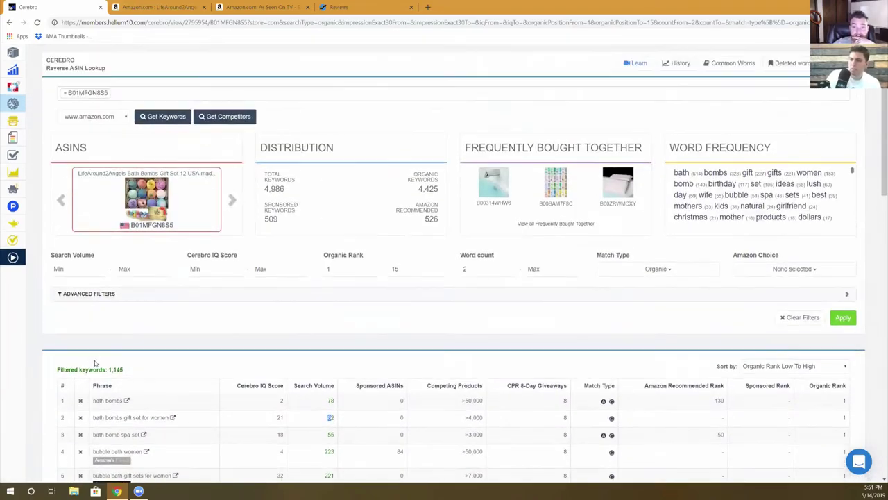
scroll(95, 362, up, 2)
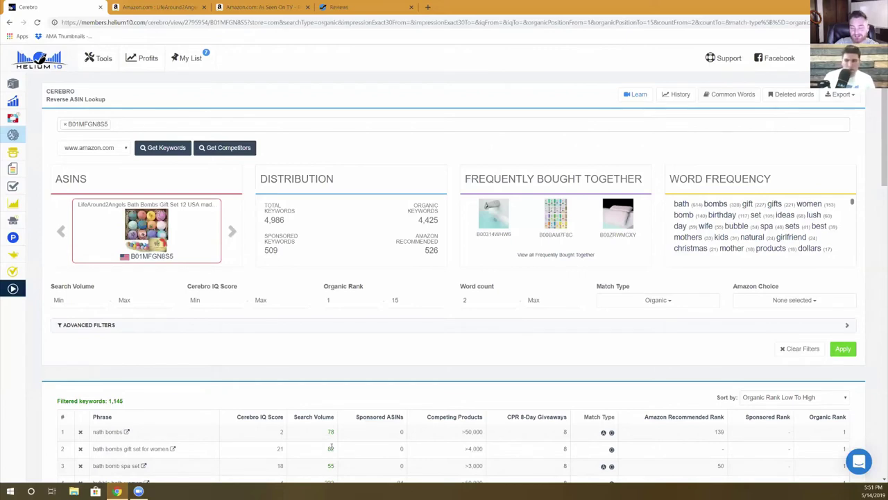
- Set the Cerebro Search Volume minimum to 1500 and apply, leaving 66 keywords
drag(331, 448, 91, 454)
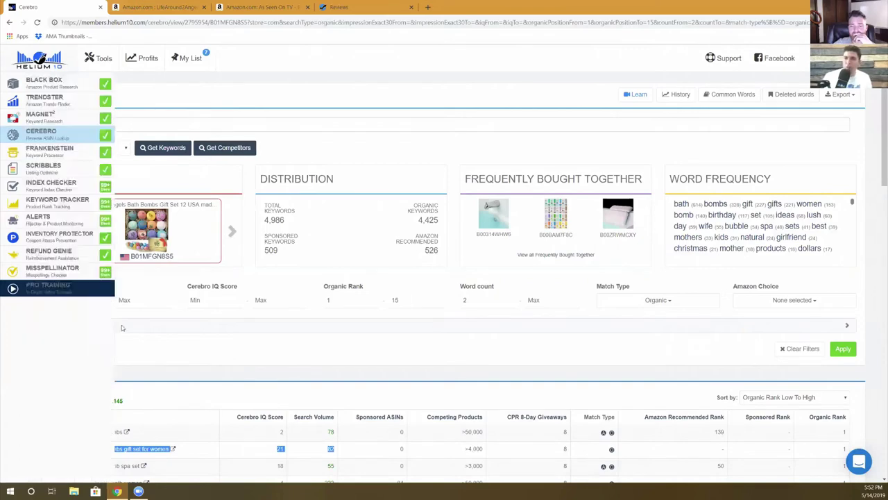
click(71, 296)
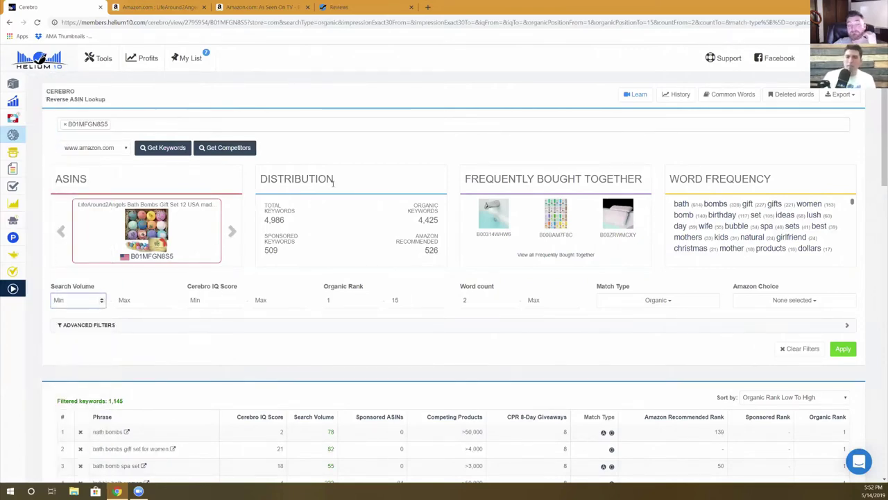
text(45)
key(BackSpace)
key(BackSpace)
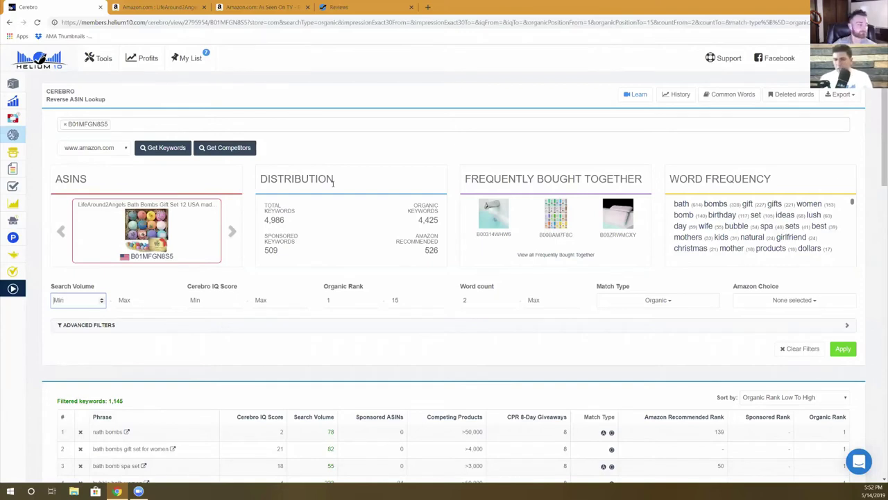
text(1500)
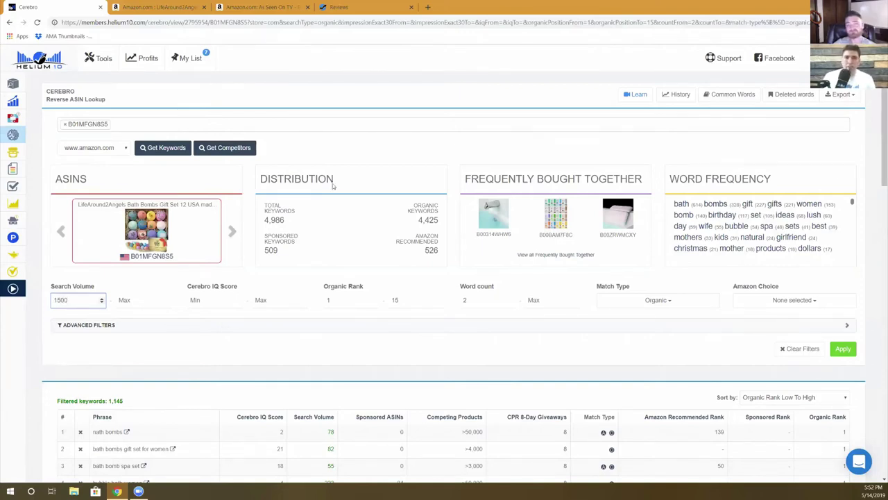
click(839, 349)
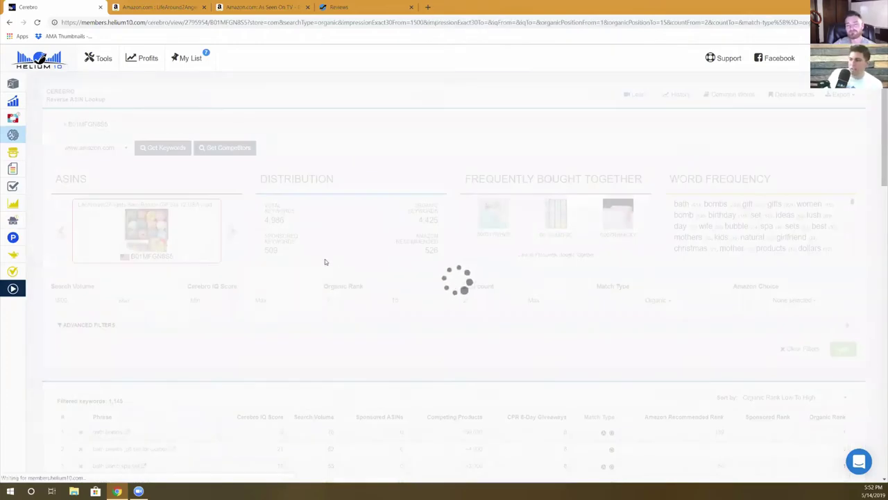
scroll(325, 261, down, 4)
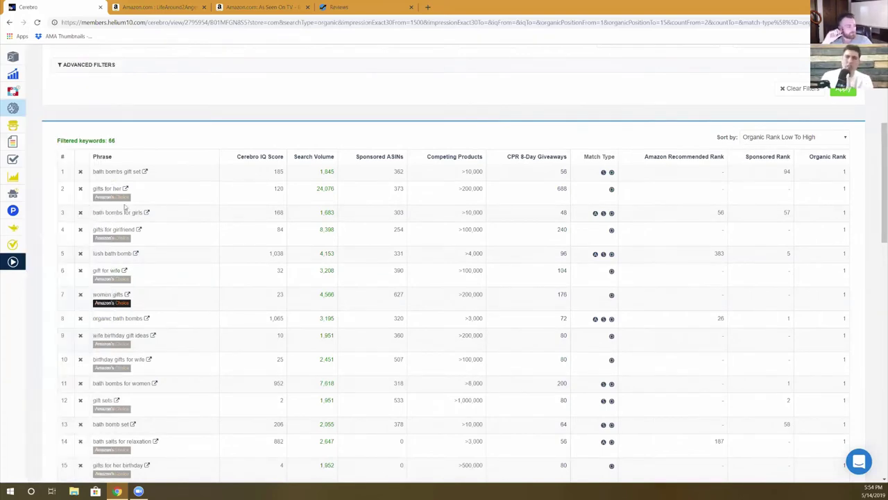
scroll(117, 193, up, 3)
scroll(117, 193, up, 2)
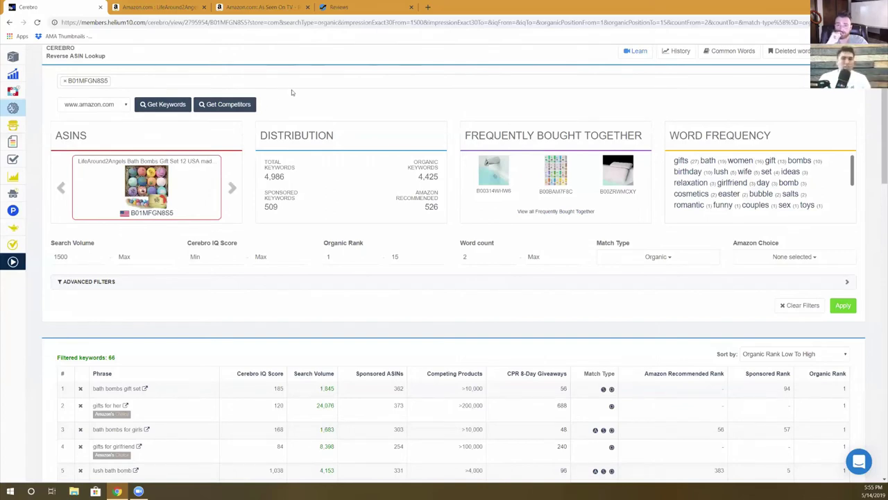
- Expand Advanced Filters and export the 66 keywords to Frankenstein
click(515, 287)
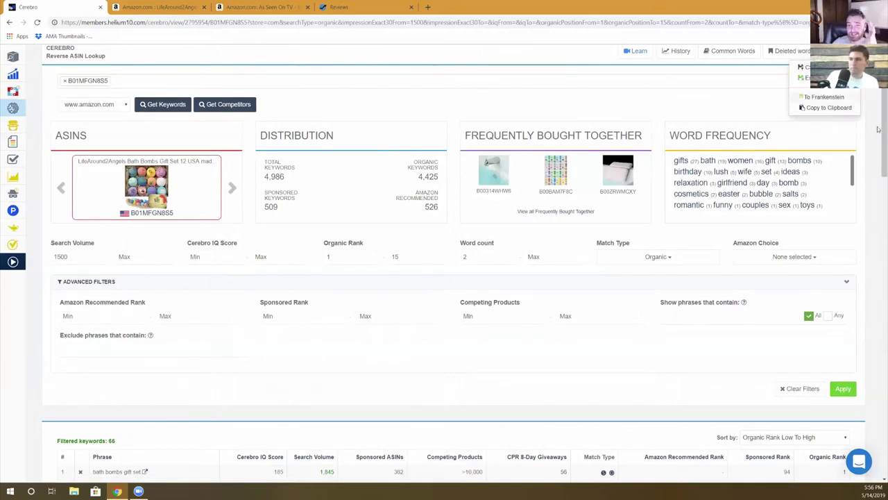
key(ctrl+Tab)
click(42, 6)
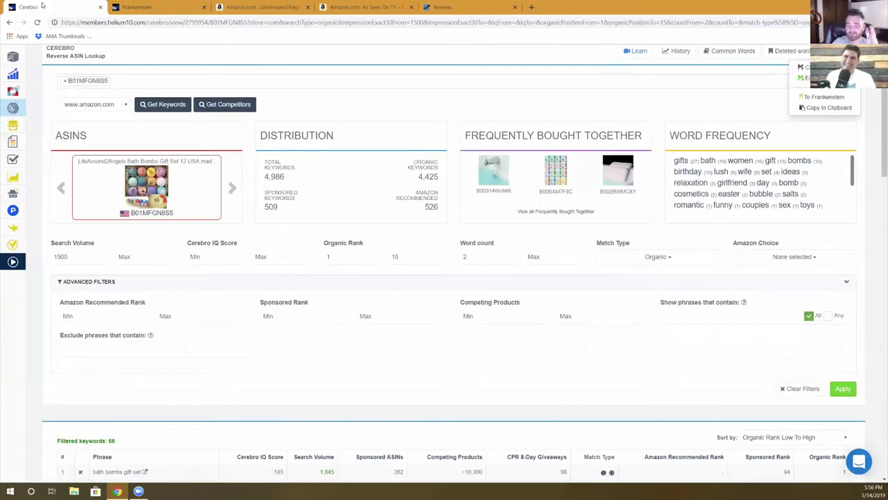
- Compare the lists in Frankenstein and Cerebro, then process the original keywords into 53 unique words
click(186, 10)
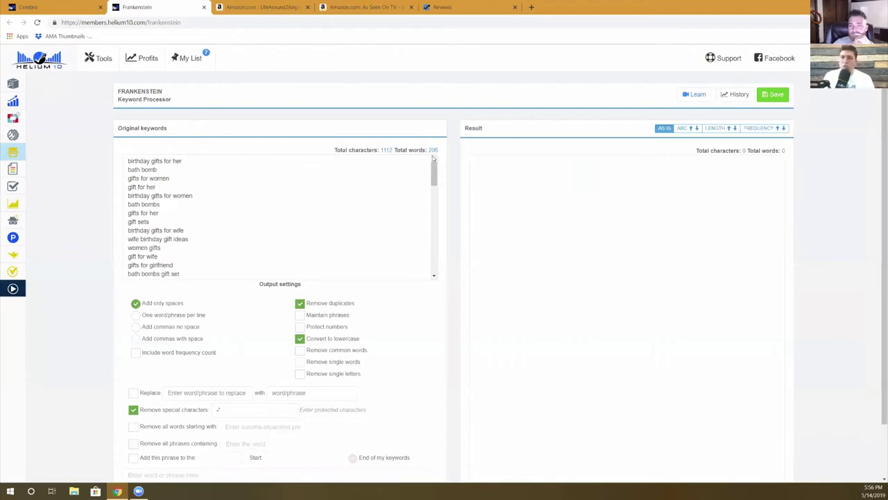
click(55, 7)
scroll(202, 363, down, 4)
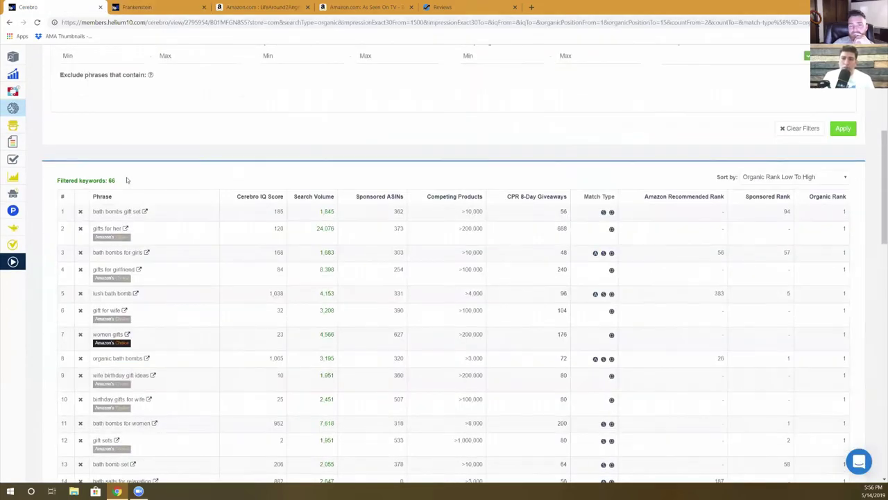
click(170, 9)
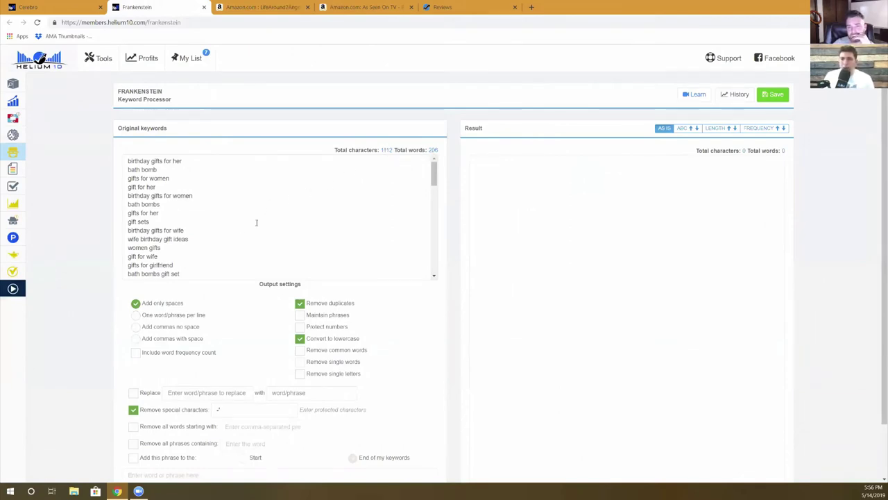
double_click(139, 178)
click(131, 187)
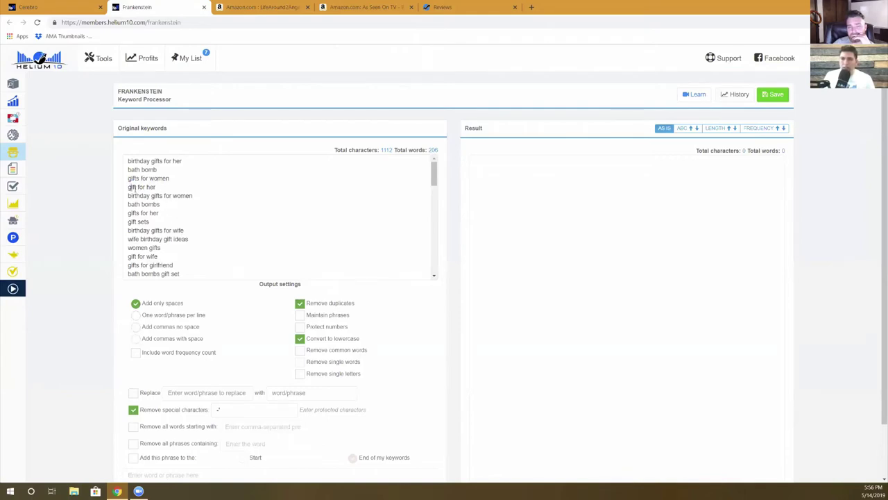
double_click(156, 196)
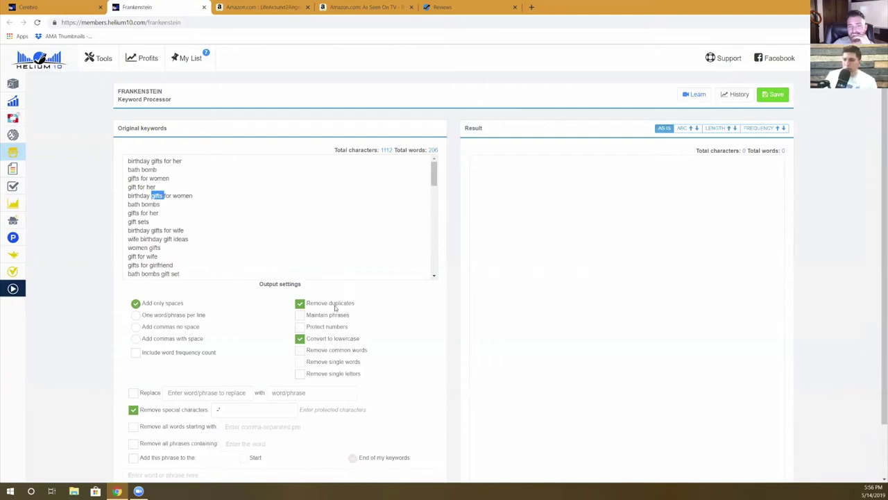
scroll(335, 305, down, 2)
click(321, 442)
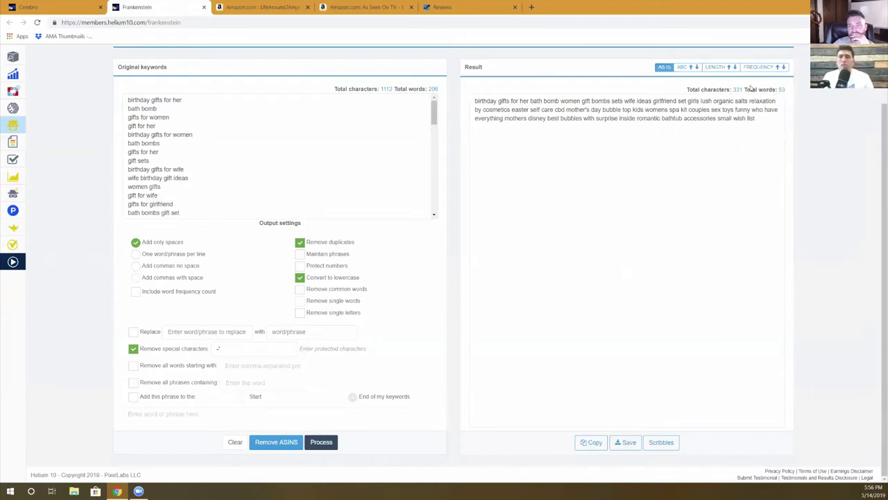
- Set the Frankenstein output to 'One word/phrase per line' with word frequency counts included
click(65, 6)
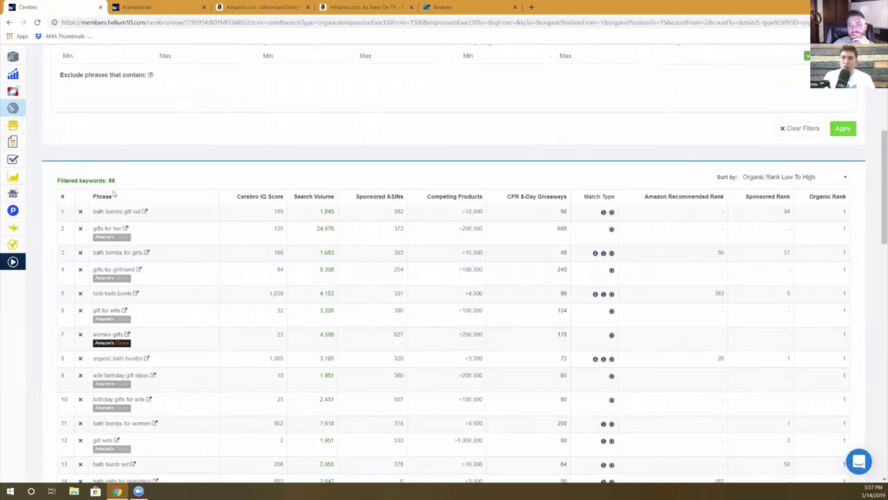
click(160, 7)
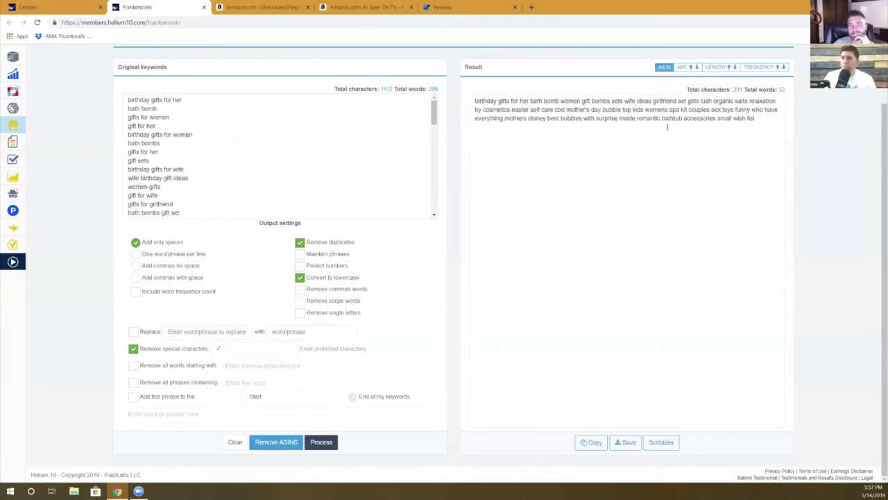
click(168, 256)
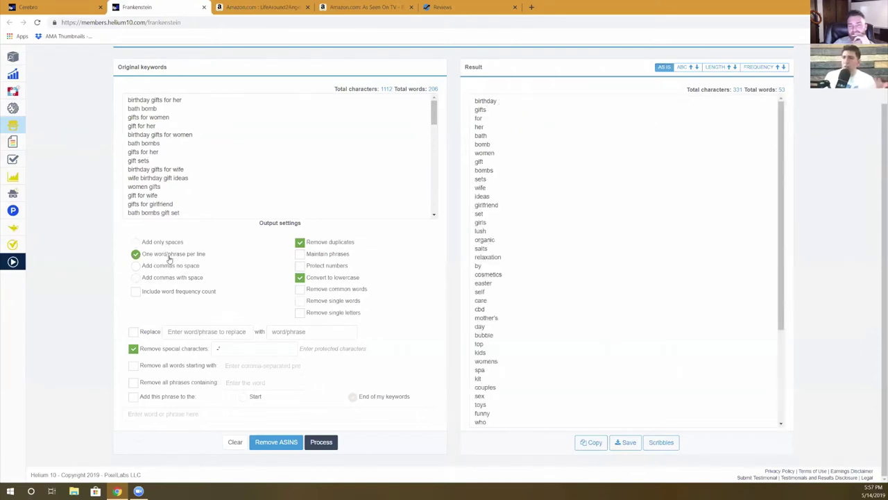
click(170, 294)
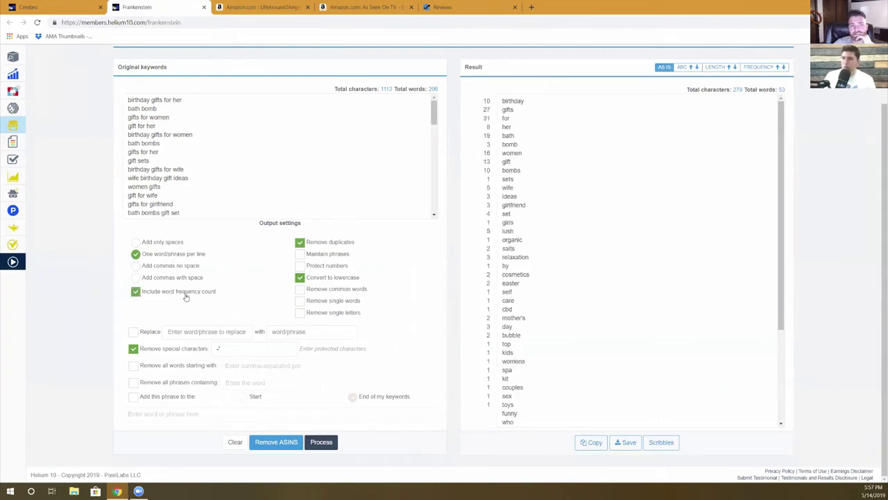
click(28, 7)
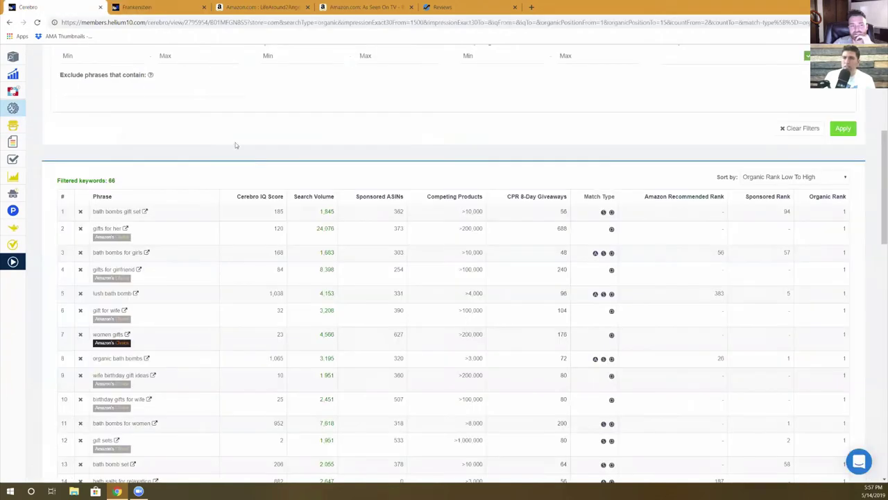
click(142, 7)
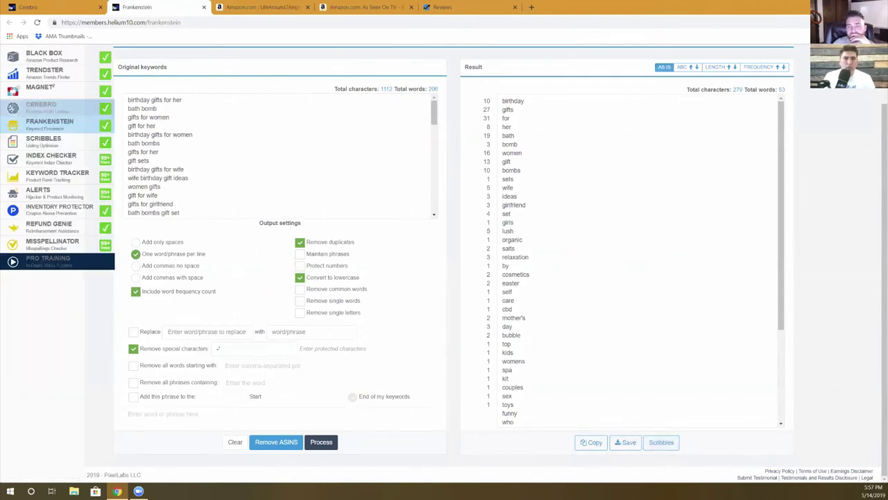
- Select and copy the first ten keyword phrases
scroll(211, 201, down, 10)
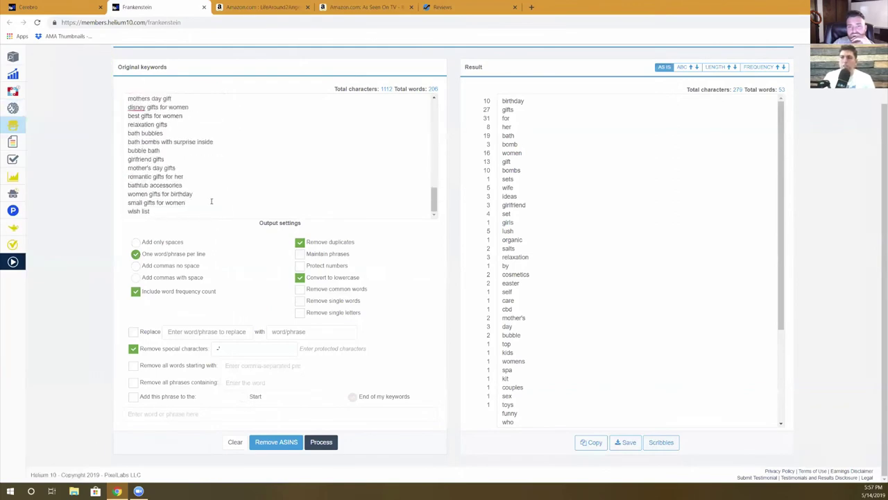
drag(197, 211, 122, 157)
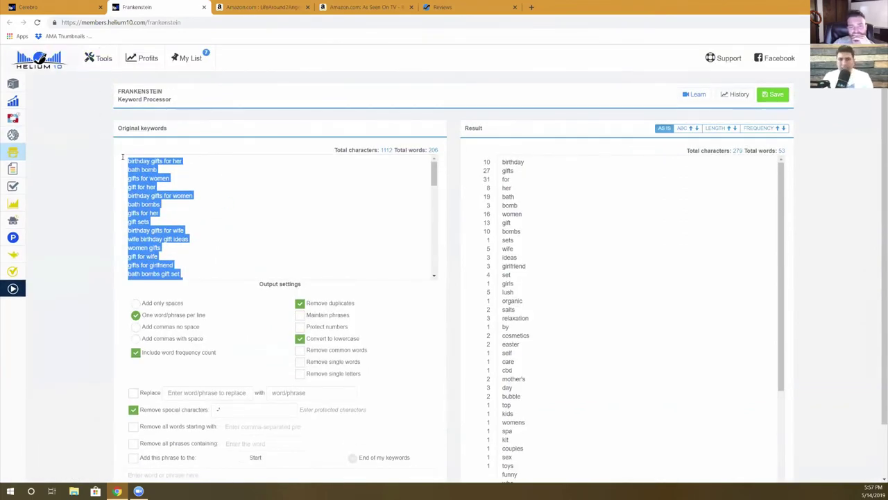
click(207, 212)
drag(200, 239, 132, 157)
key(ctrl+c)
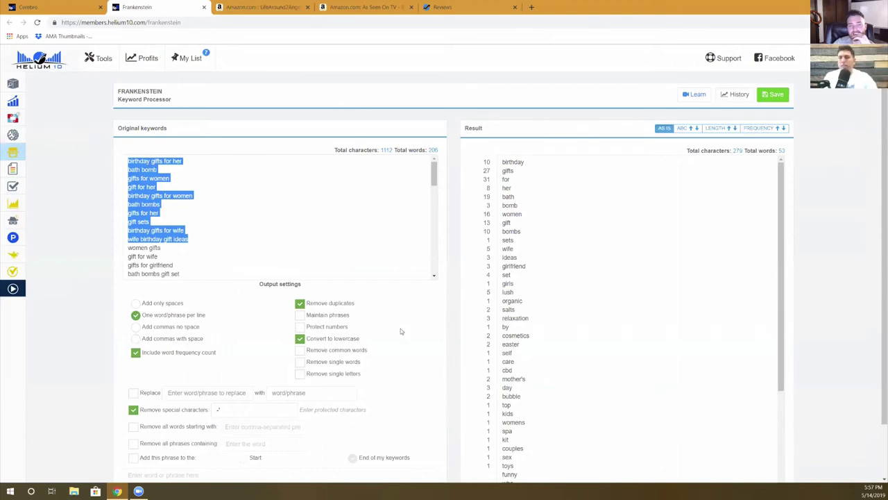
- Open Scribbles in a new tab and paste the ten phrases into Add phrases
mouse_move(20, 131)
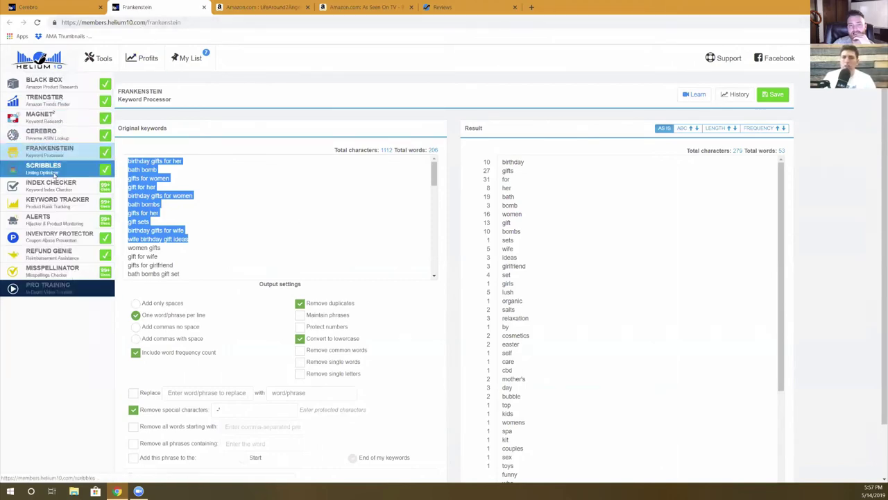
right_click(47, 169)
click(93, 179)
click(250, 8)
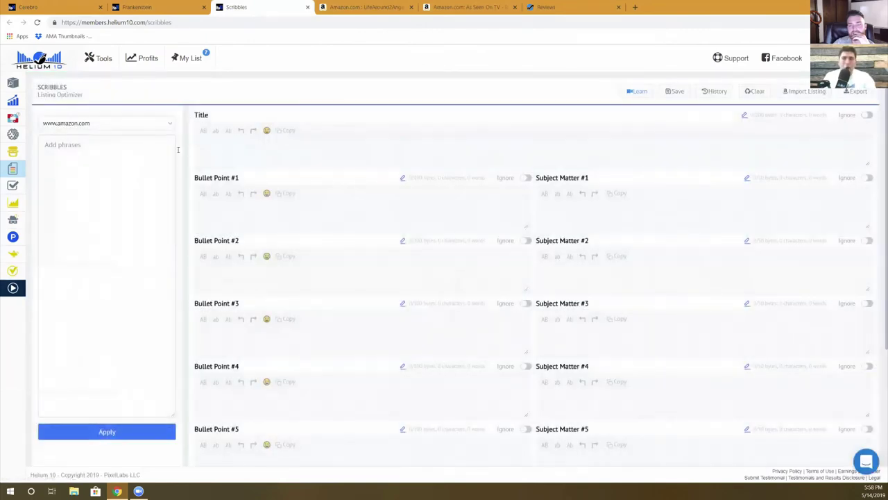
click(128, 182)
key(ctrl+v)
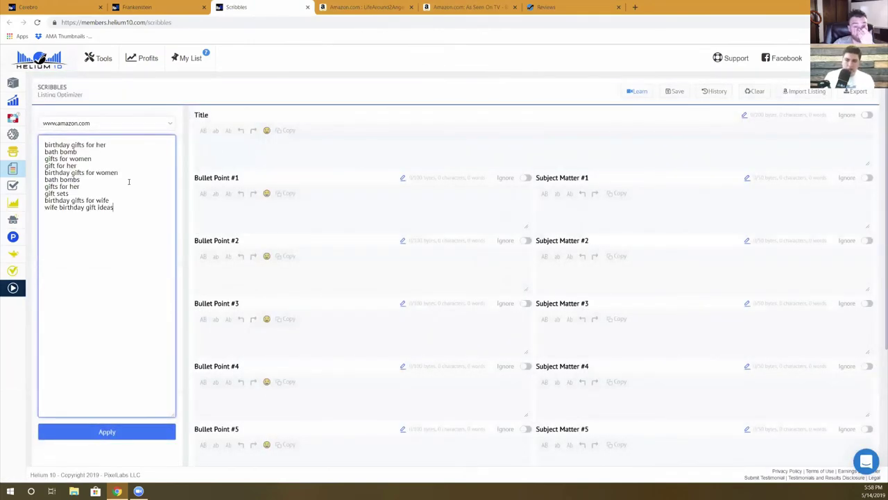
- Return to the Cerebro keyword results and scroll to the filters
click(137, 8)
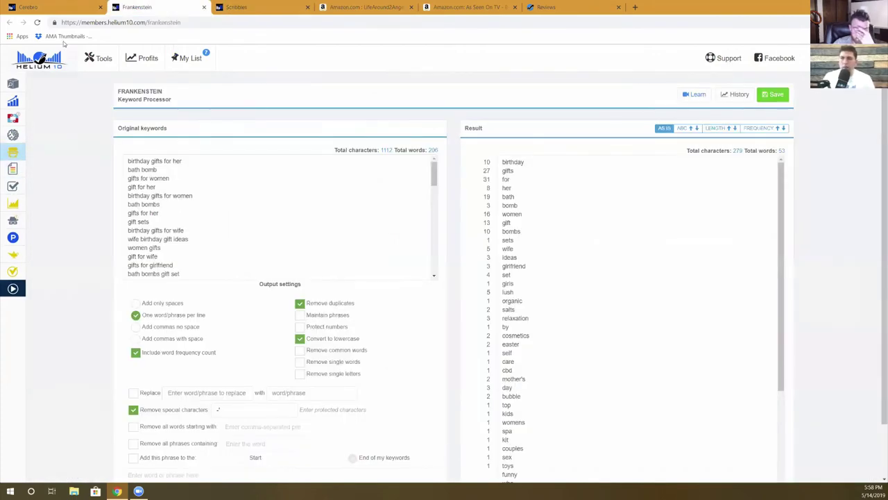
click(28, 7)
scroll(202, 203, up, 1)
scroll(202, 204, up, 3)
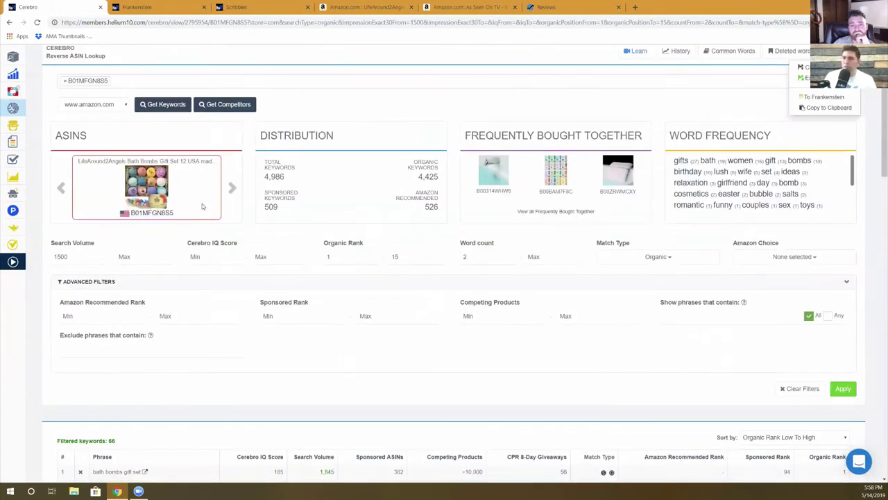
- Filter Cerebro to organic rank 10–35 with a minimum search volume of 500
double_click(347, 257)
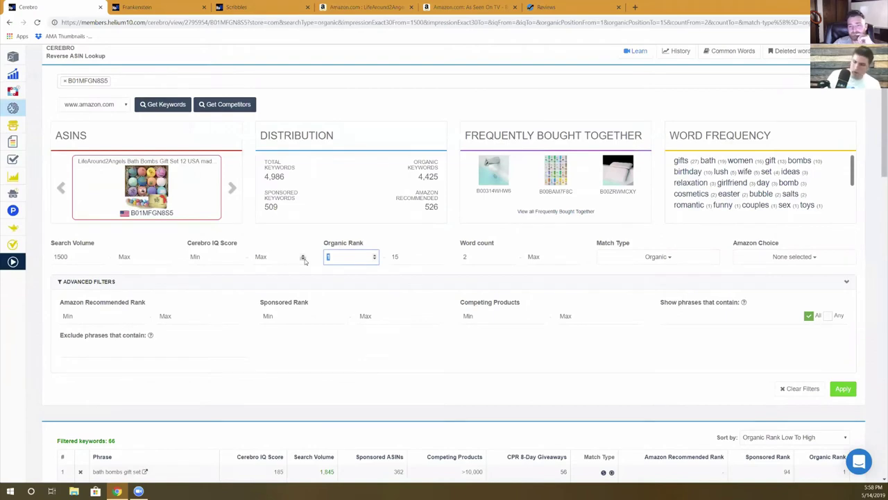
text(10)
key(Tab)
text(35)
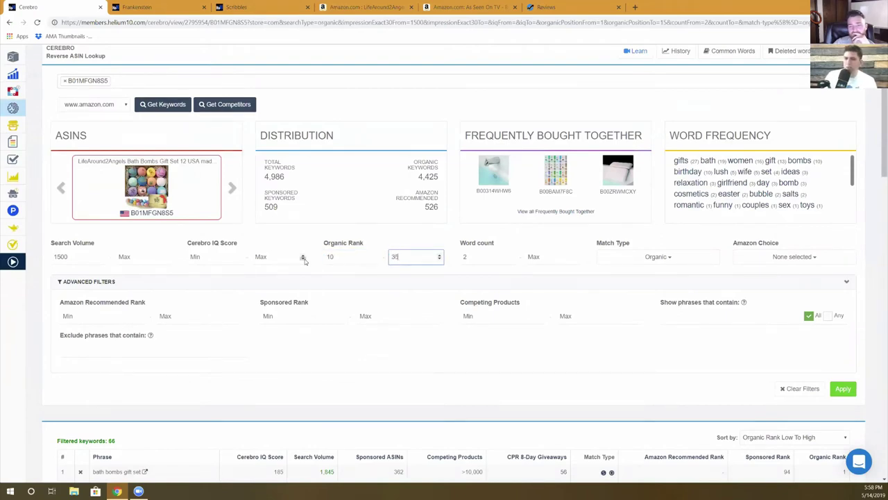
double_click(63, 258)
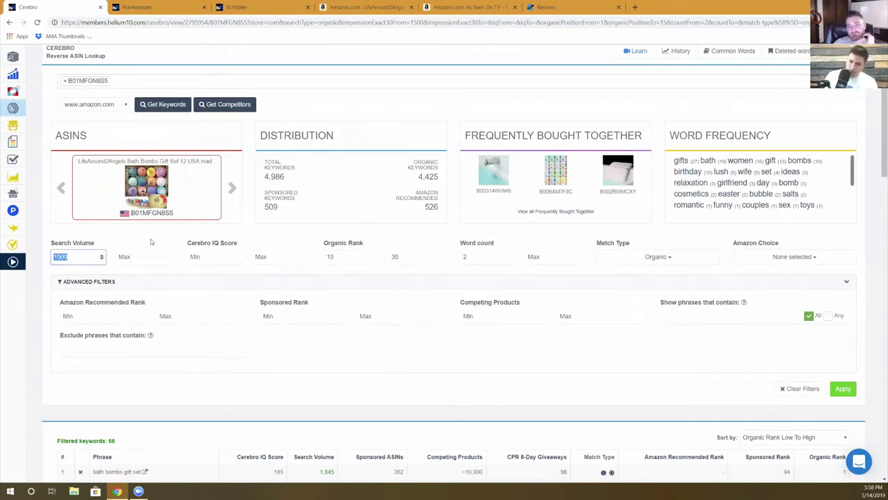
text(500)
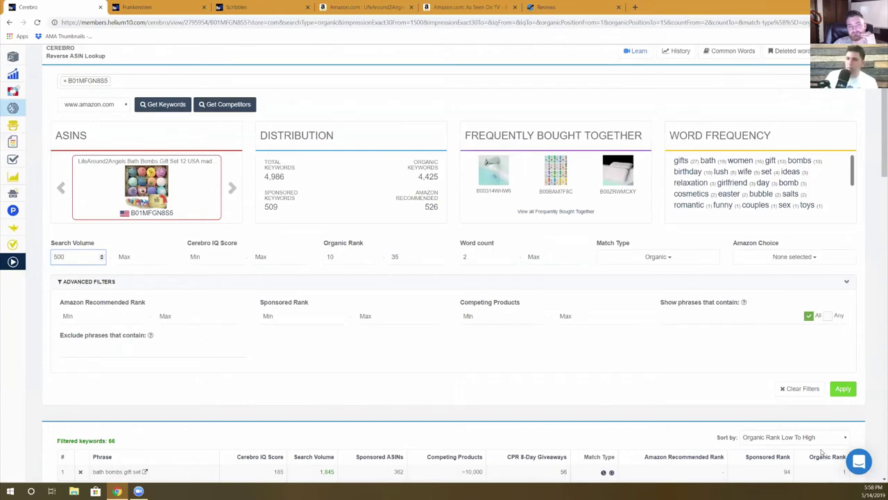
click(842, 388)
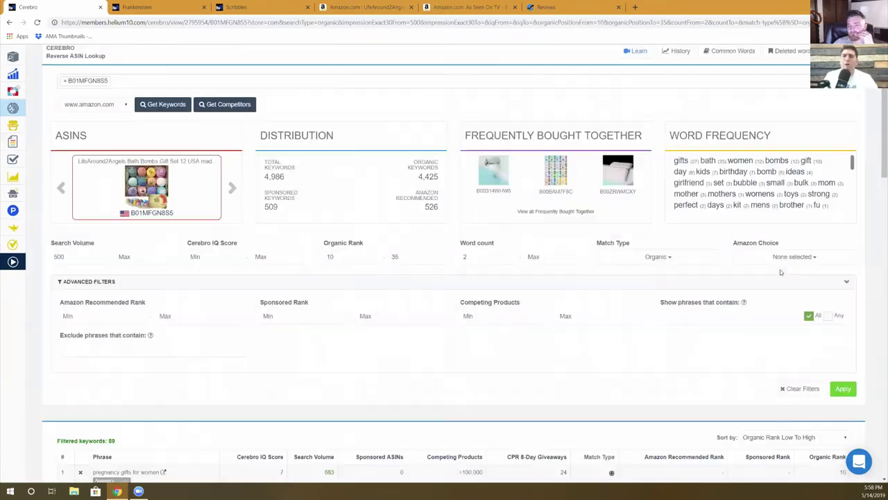
scroll(610, 217, down, 3)
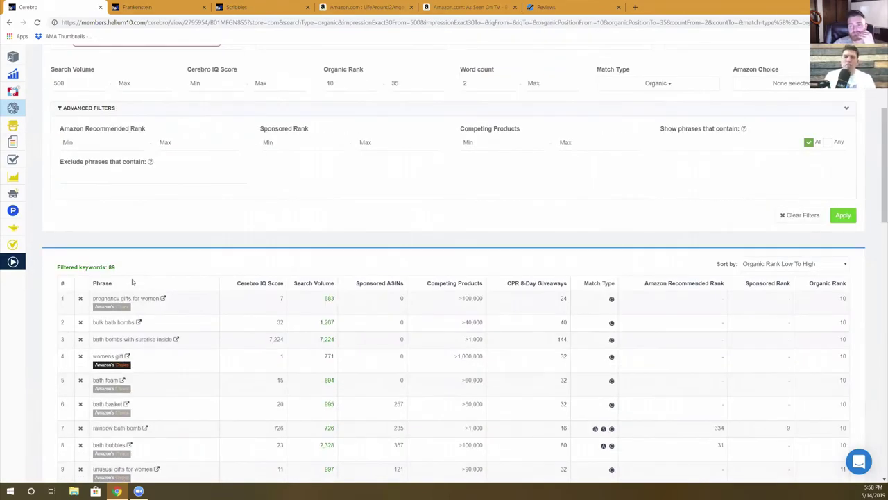
scroll(205, 236, up, 1)
scroll(209, 228, up, 2)
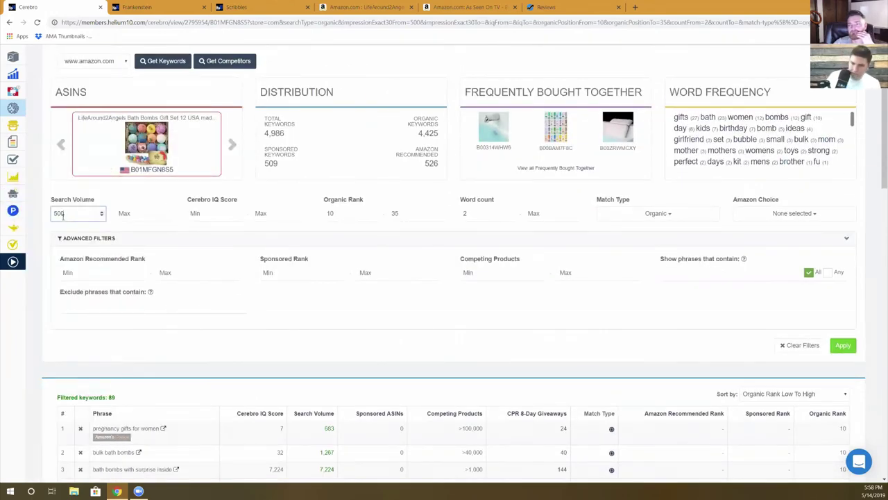
- Lower the minimum search volume to 100 and reapply, giving 374 keywords
double_click(63, 215)
text(10)
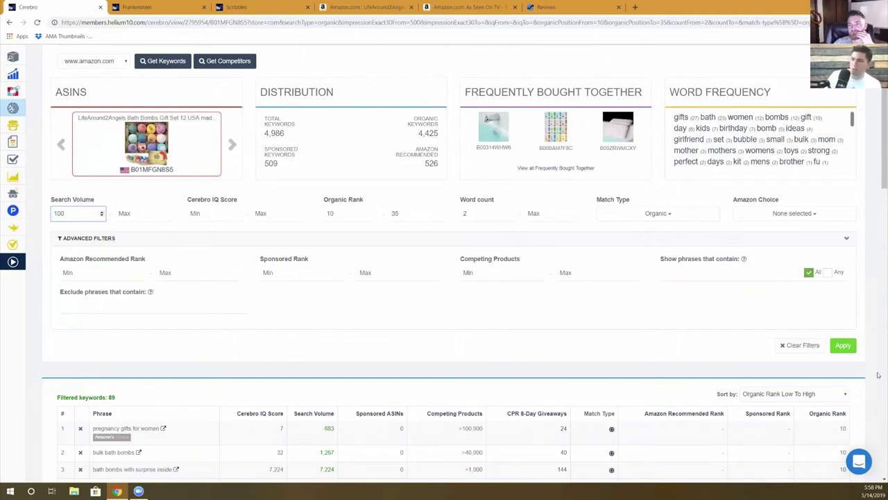
click(842, 347)
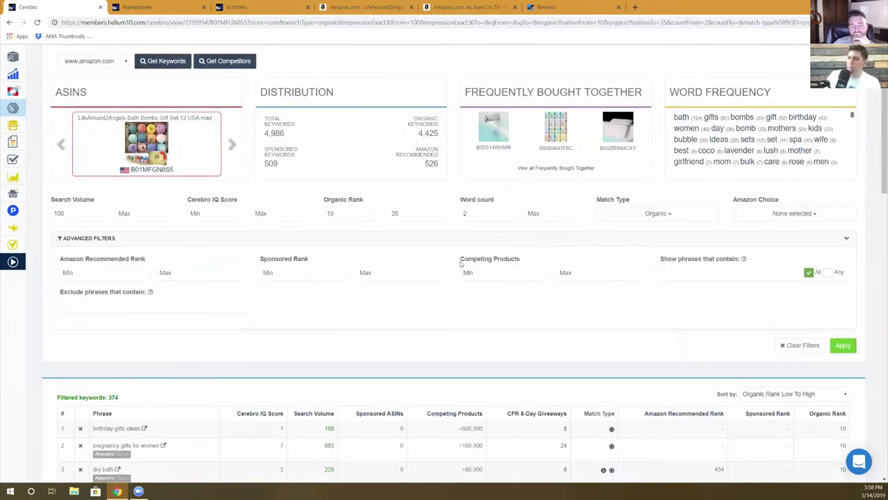
scroll(460, 263, up, 2)
- Replace Frankenstein's original keywords with the copied Cerebro list and turn off frequency counts
click(840, 94)
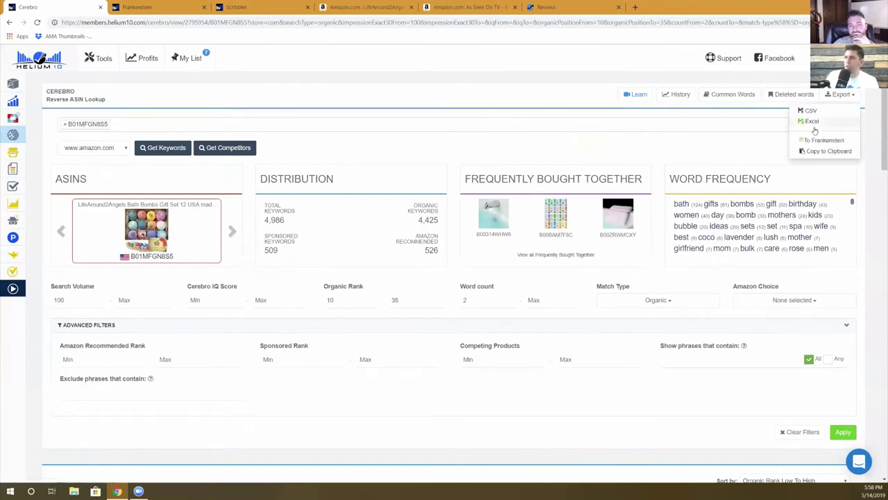
click(820, 150)
click(158, 12)
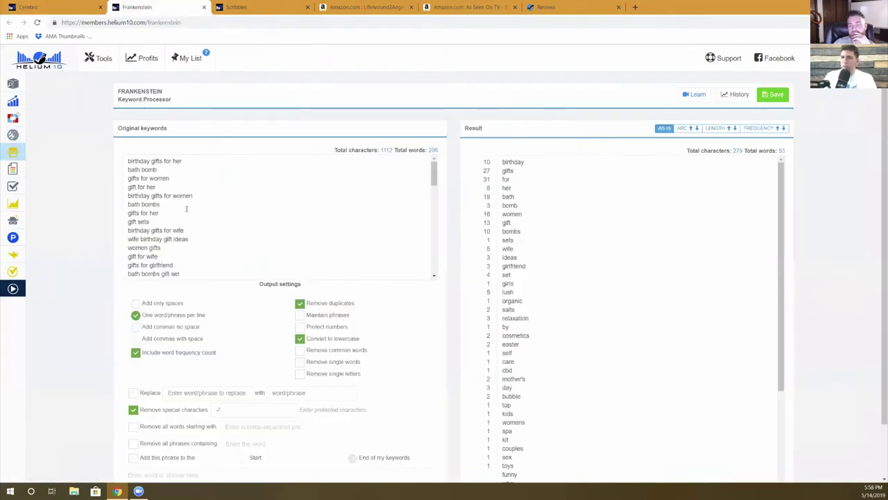
right_click(200, 253)
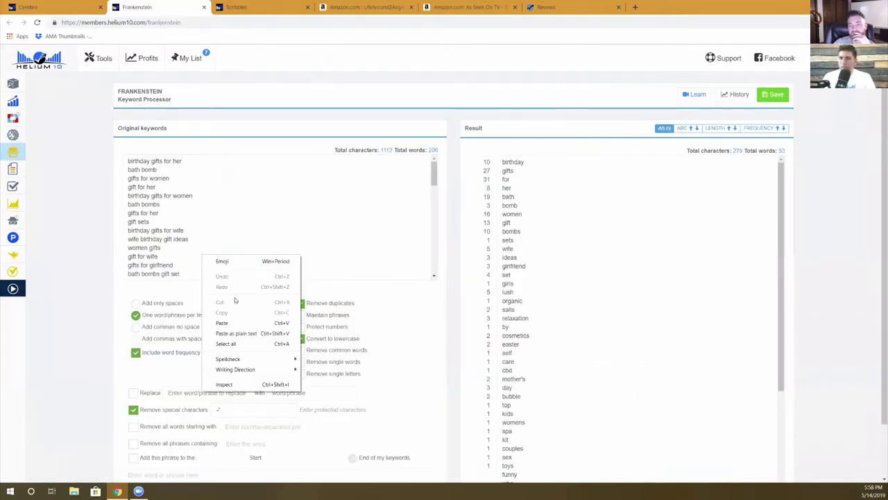
click(239, 343)
key(ctrl+v)
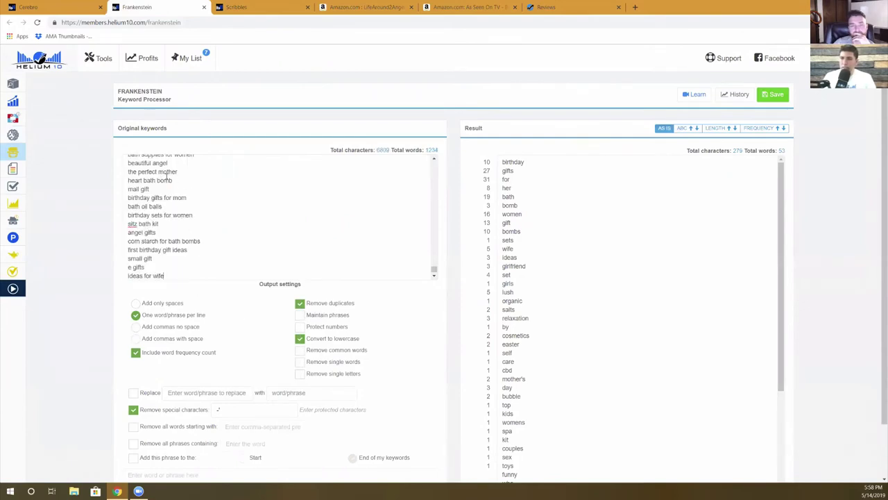
click(136, 352)
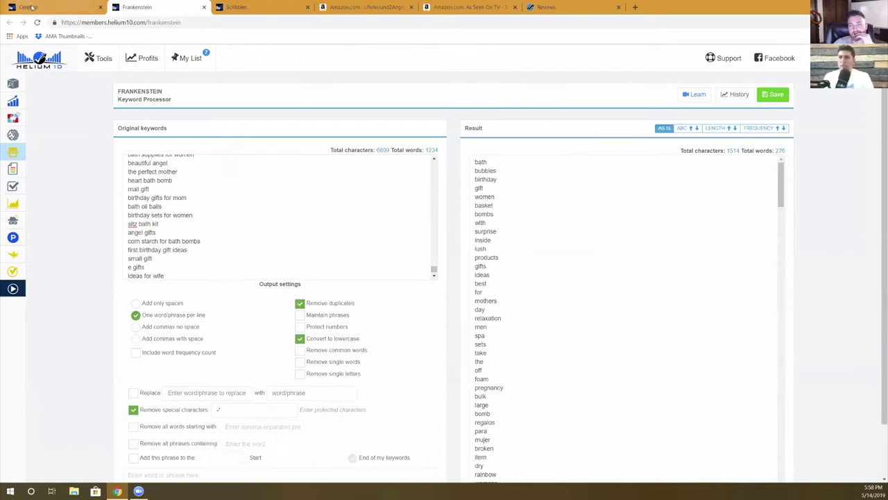
click(239, 7)
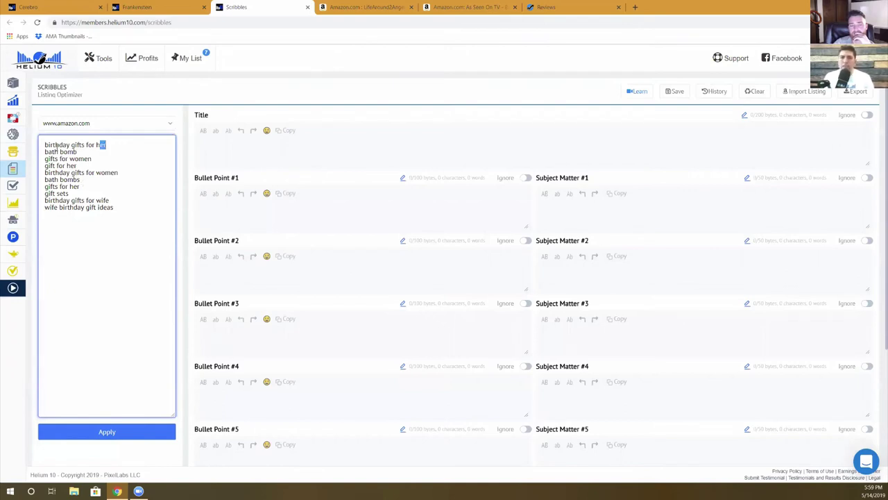
- Select 'birthday gifts for her' in the Scribbles keyword box, then return to Frankenstein
drag(106, 145, 41, 145)
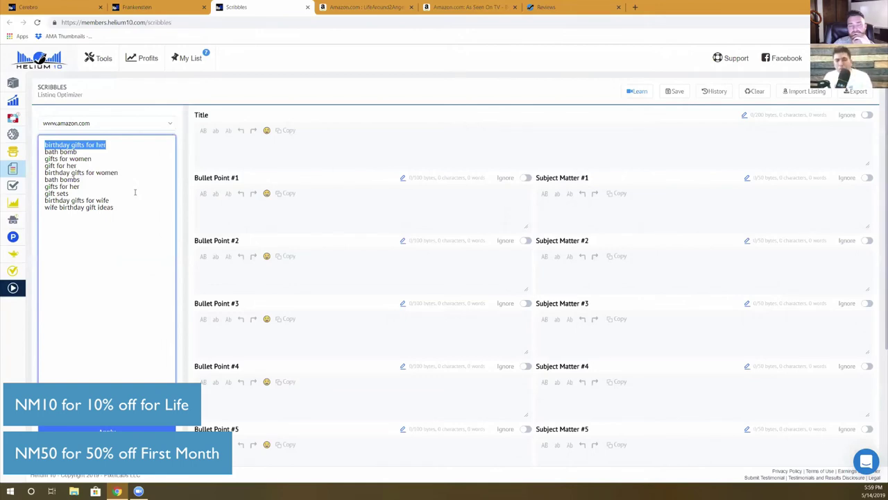
click(142, 207)
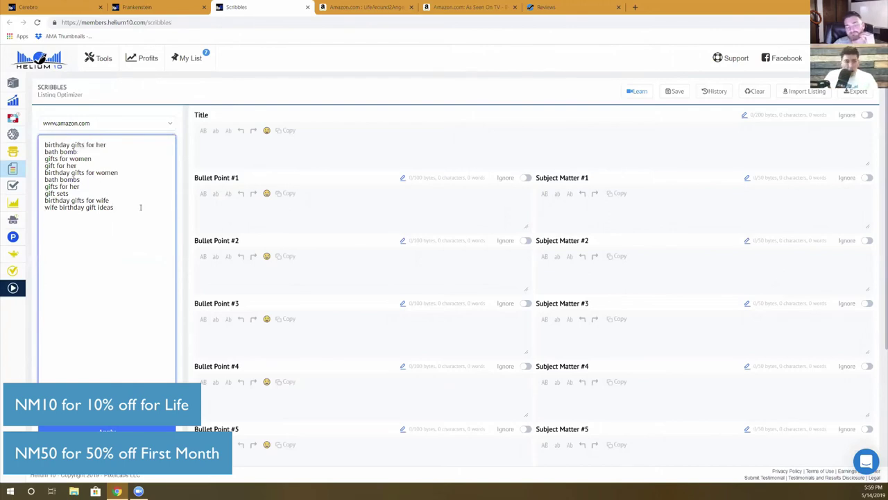
click(139, 7)
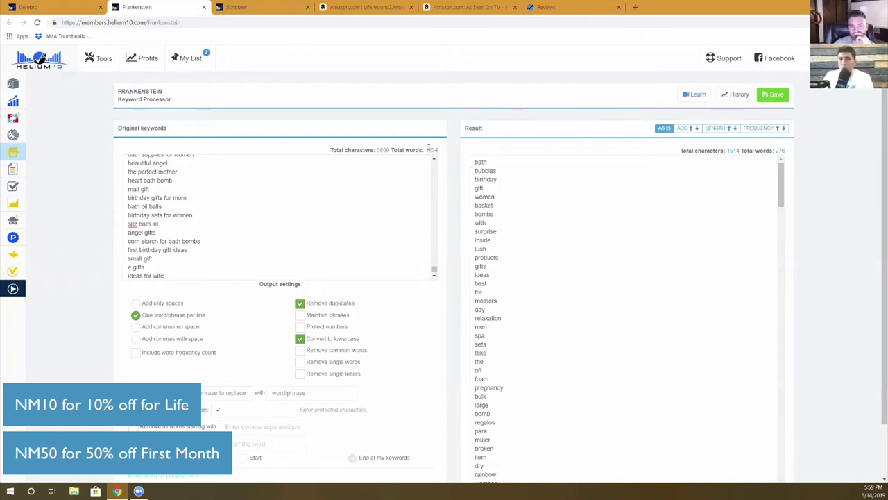
- Enable Remove single letters and Remove common words in Frankenstein's result settings
scroll(723, 236, down, 6)
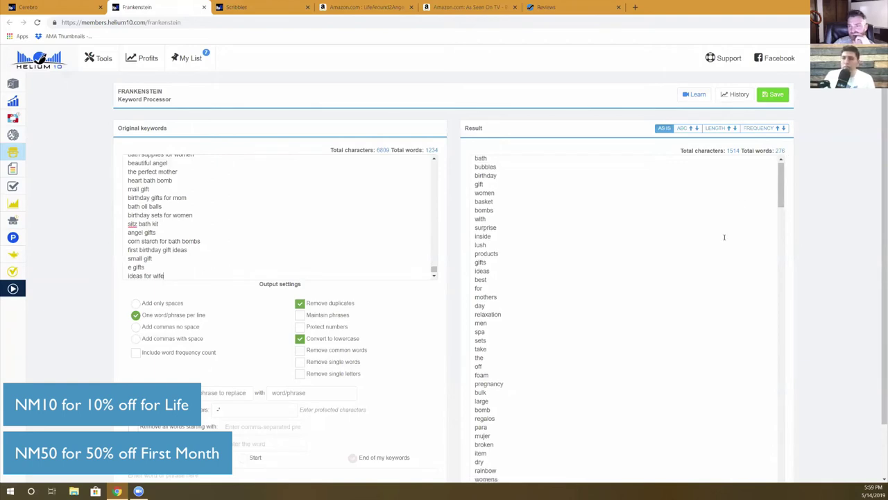
scroll(496, 266, down, 1)
scroll(533, 305, down, 5)
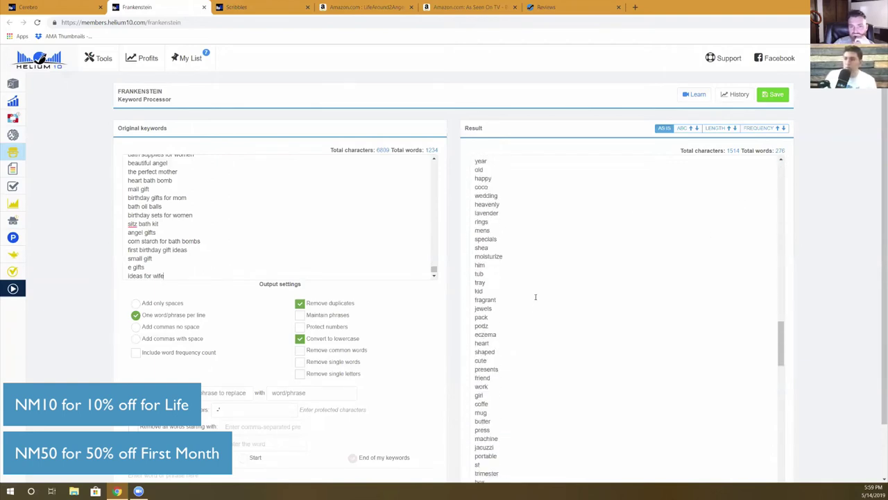
scroll(499, 243, up, 8)
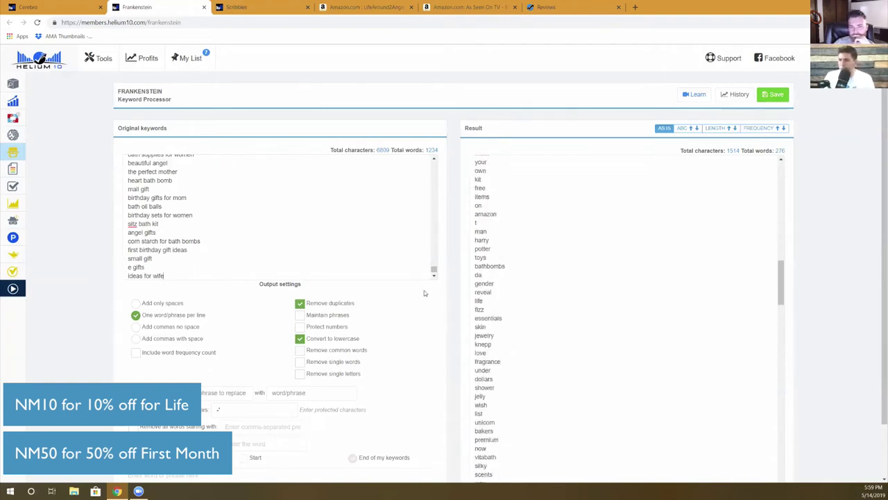
click(299, 362)
click(300, 362)
click(300, 375)
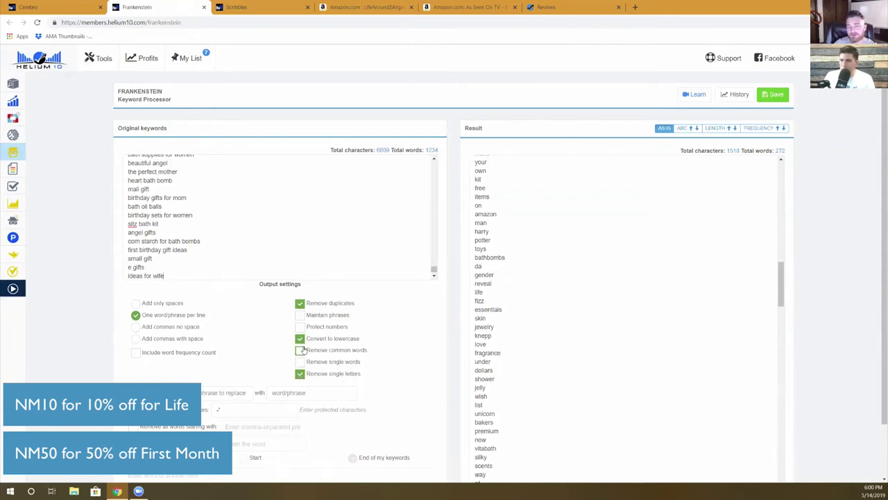
click(299, 349)
- Copy the 245 cleaned words and paste them into the Scribbles keyword box
scroll(706, 352, down, 3)
scroll(706, 353, down, 10)
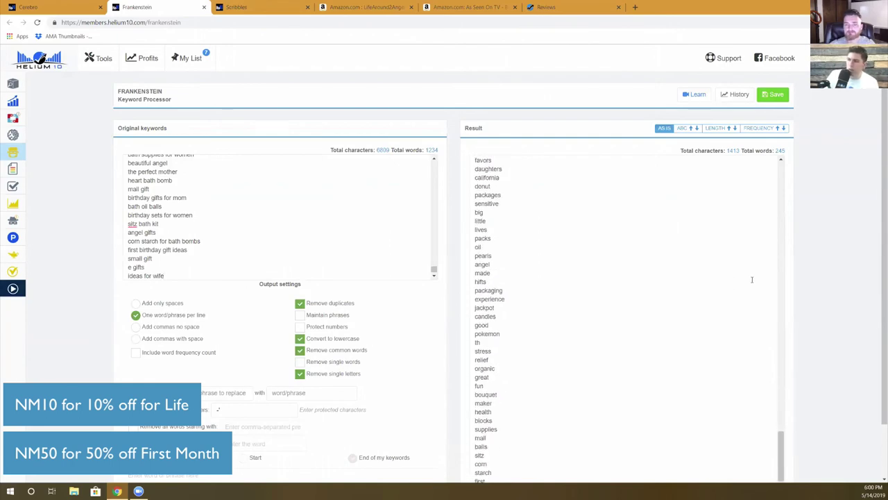
scroll(820, 279, down, 1)
click(592, 442)
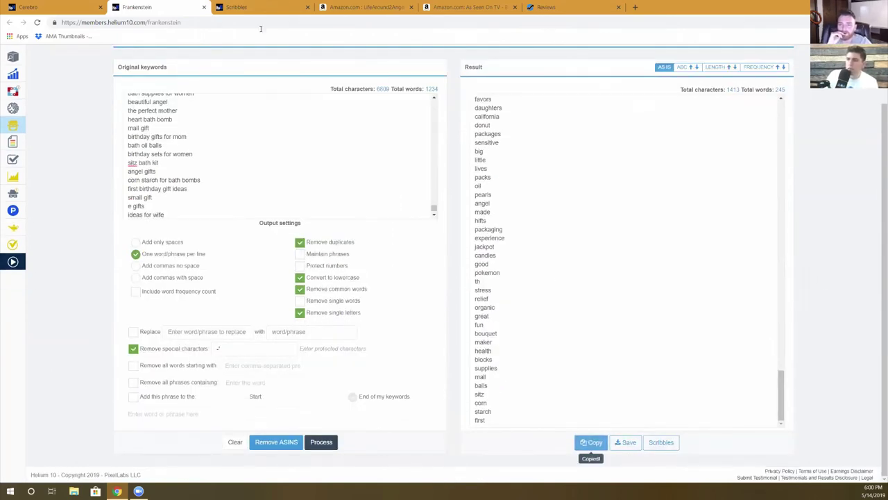
click(257, 7)
click(99, 252)
key(ctrl+v)
scroll(99, 251, up, 20)
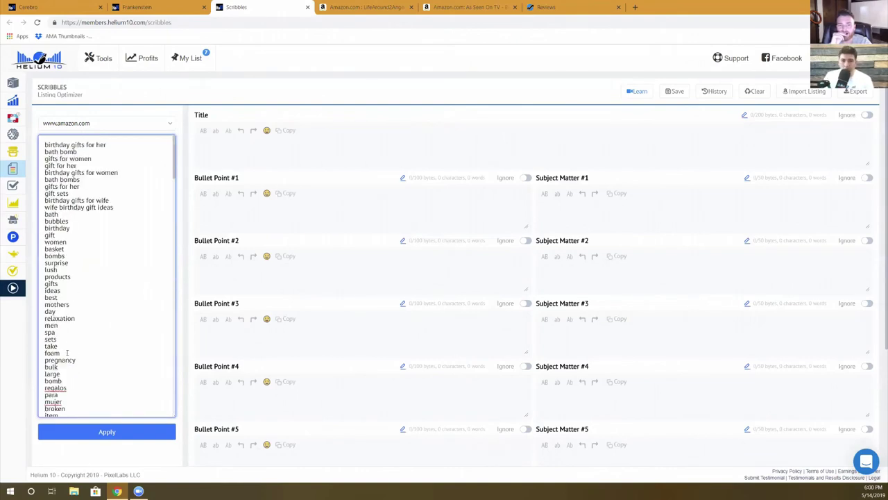
- Apply the keyword list and enter the listing title 'Birthday gifts for women'
click(106, 432)
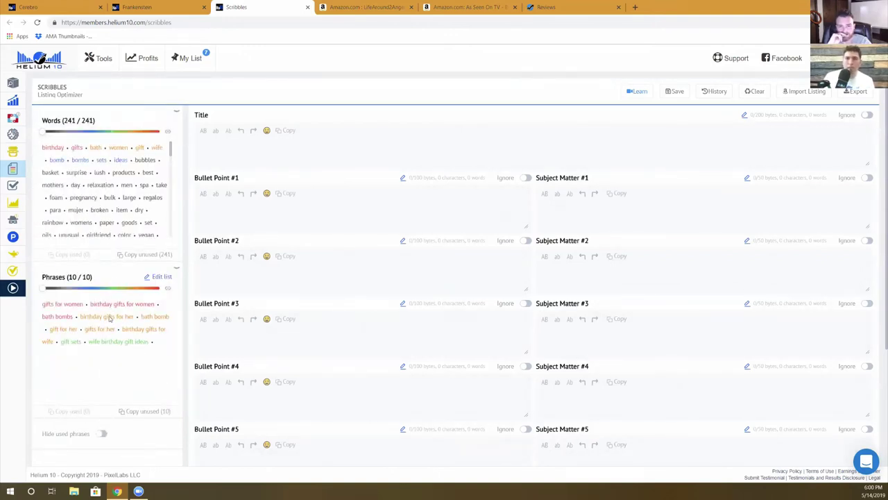
click(279, 153)
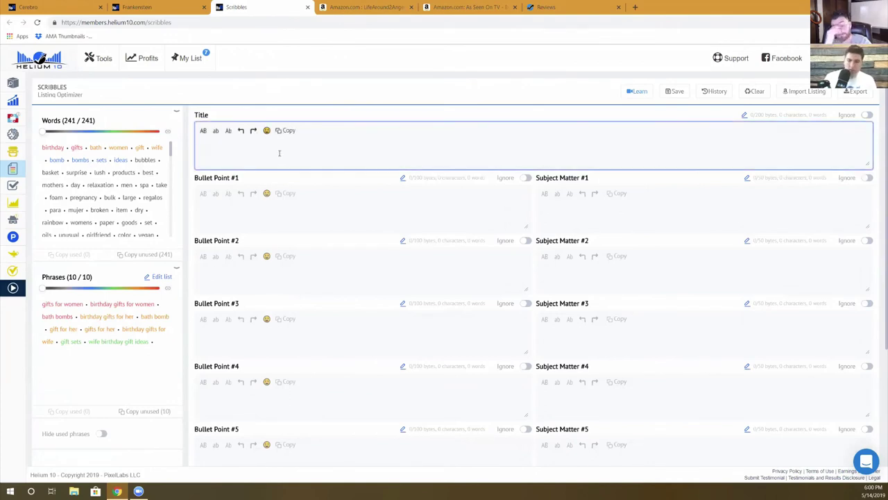
text(Birth)
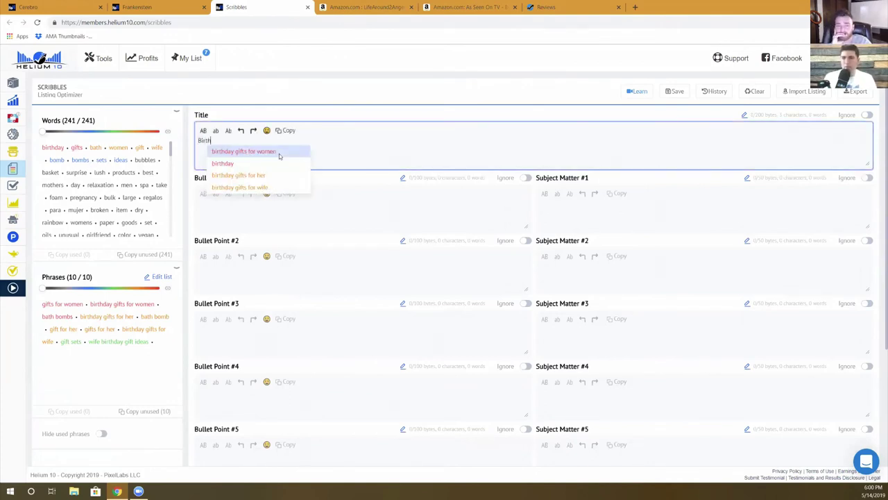
text(day gifts f)
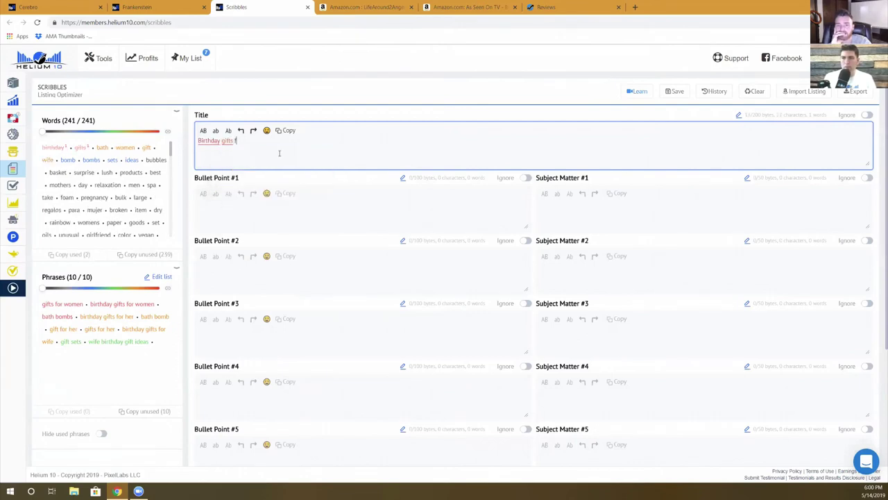
text(or women)
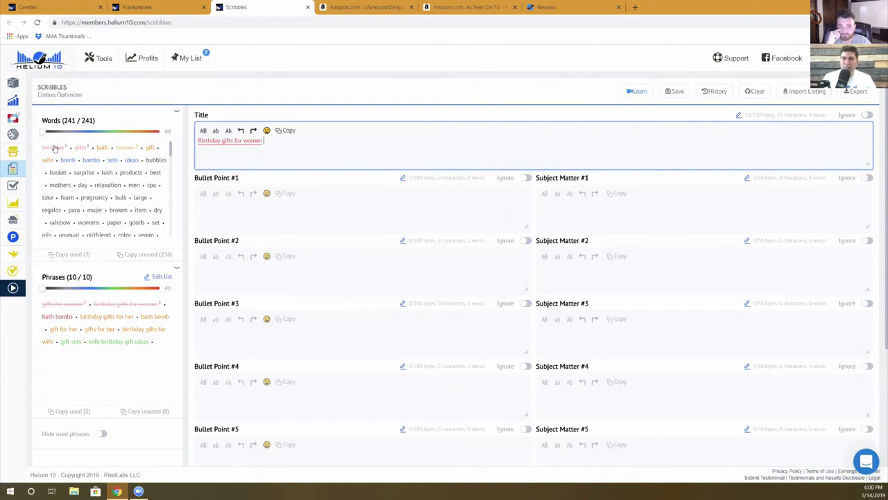
click(275, 211)
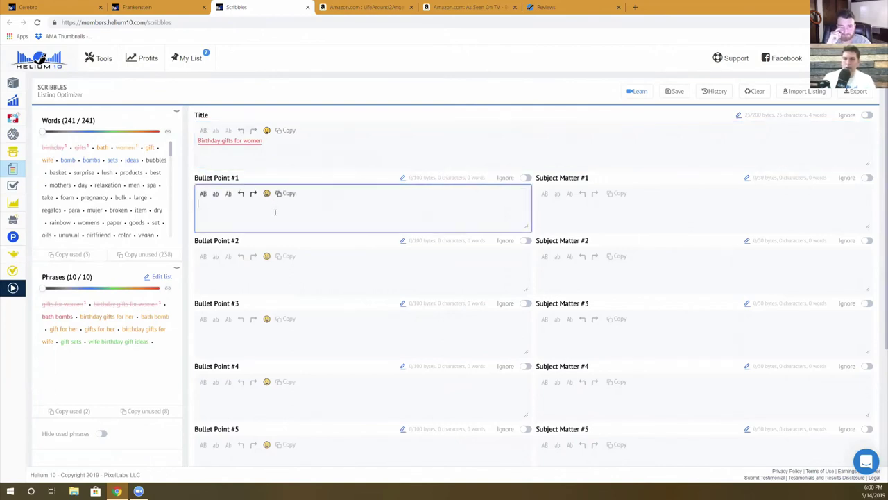
- Write Bullet Point #1 as 'birthday gifts for her wife birthday' with a thumbs-up emoji, then highlight 'birthday'
text(birth)
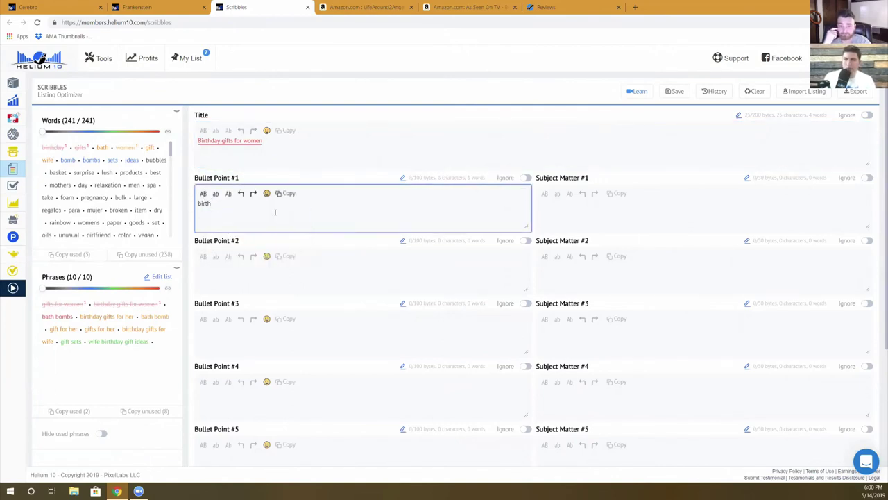
click(254, 237)
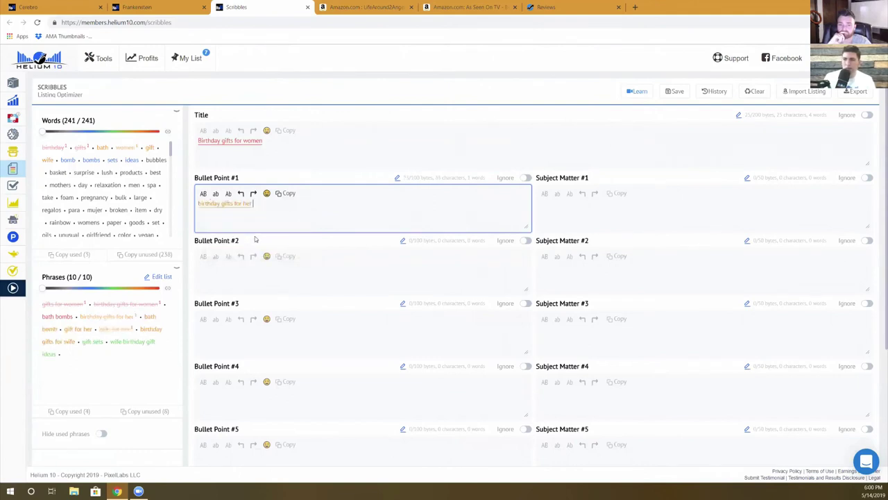
text(wife birthday)
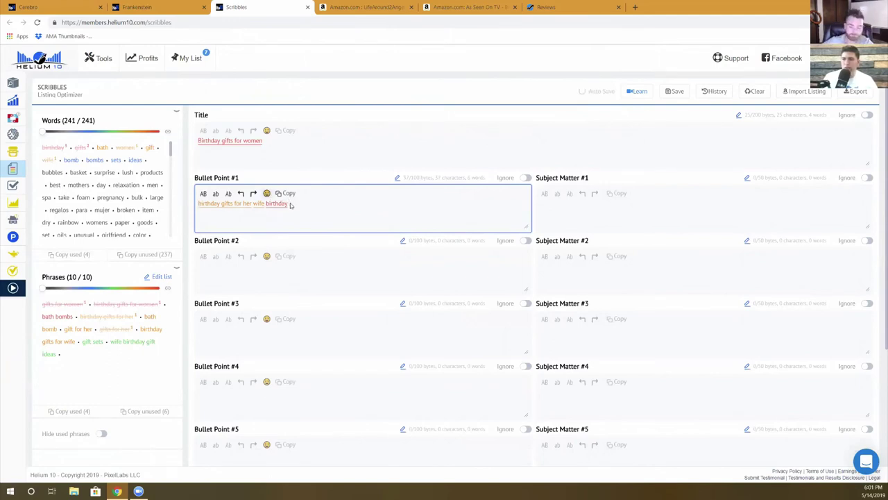
click(266, 193)
click(272, 256)
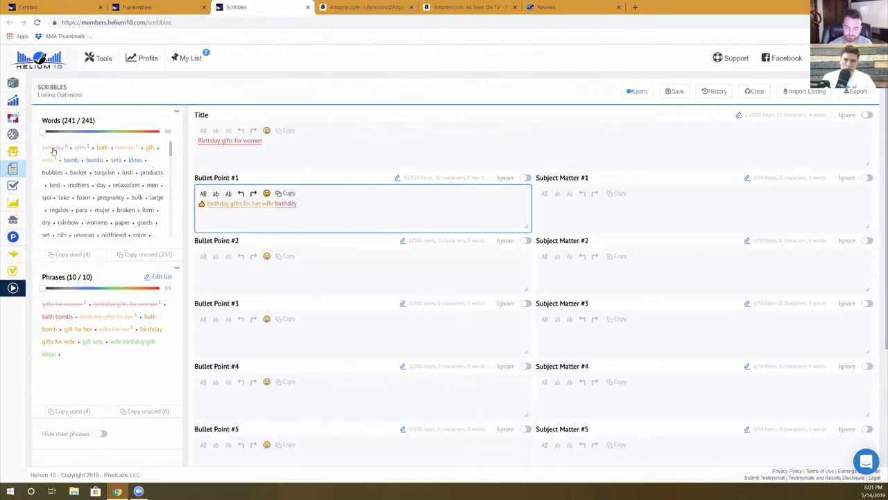
click(54, 150)
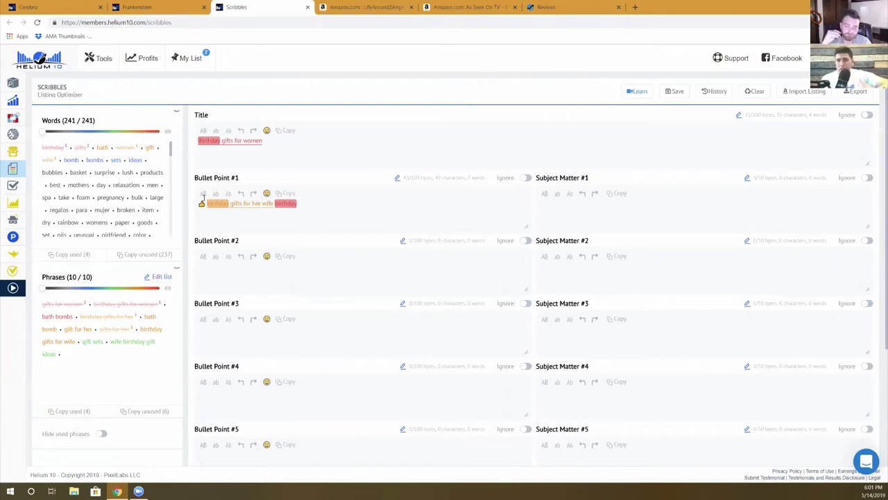
- Open the Index Checker, then switch to the LifeAround2Angels bath bomb Amazon page
mouse_move(24, 186)
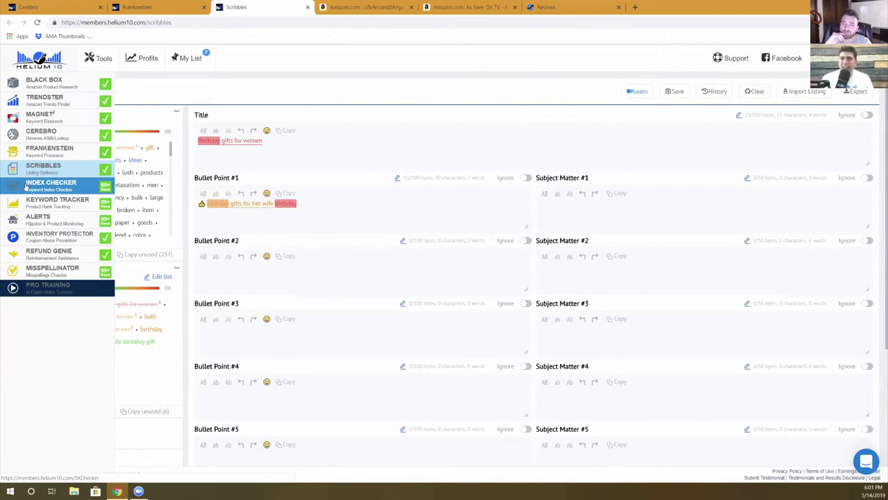
click(25, 186)
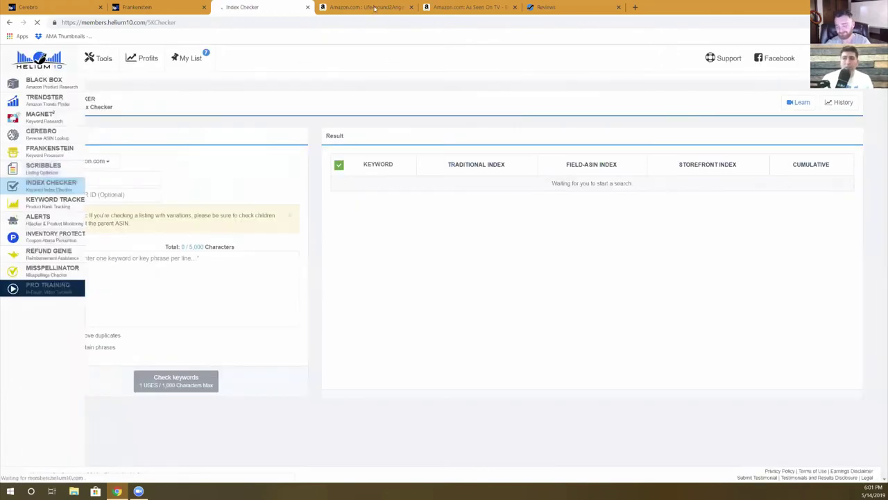
click(369, 7)
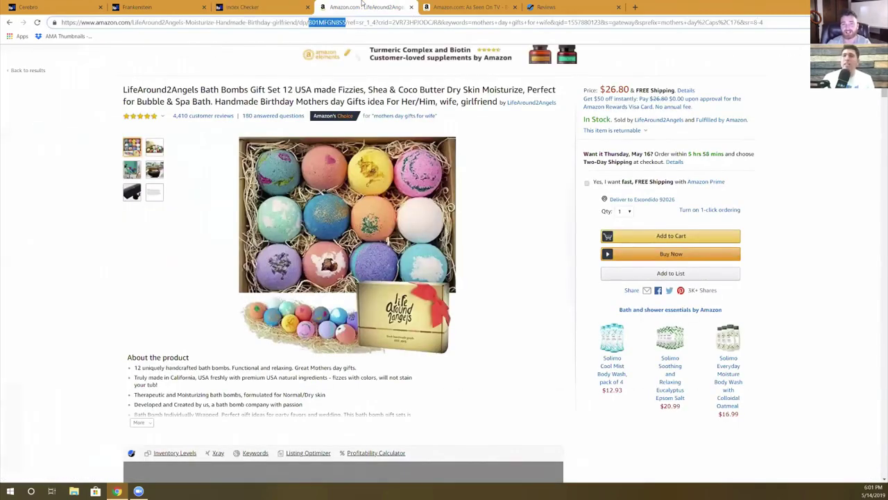
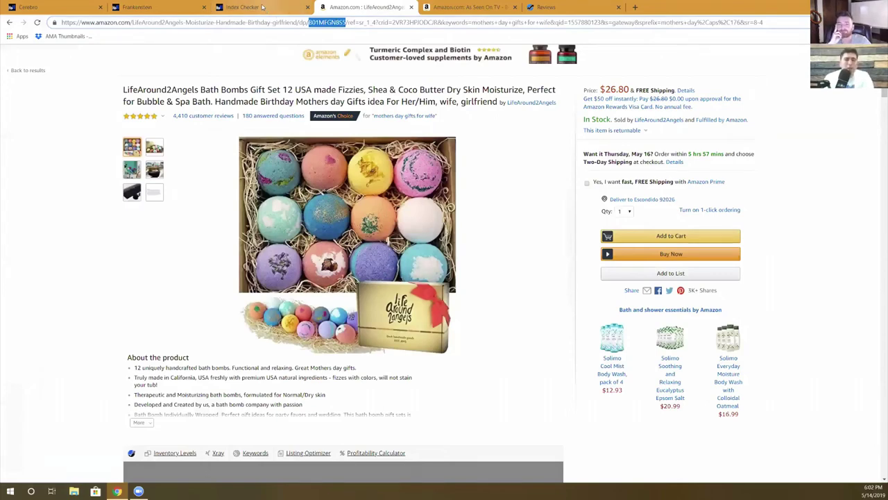
- Paste ASIN B01MFGN8S5 from the Amazon listing into the Index Checker's ASIN field
click(263, 7)
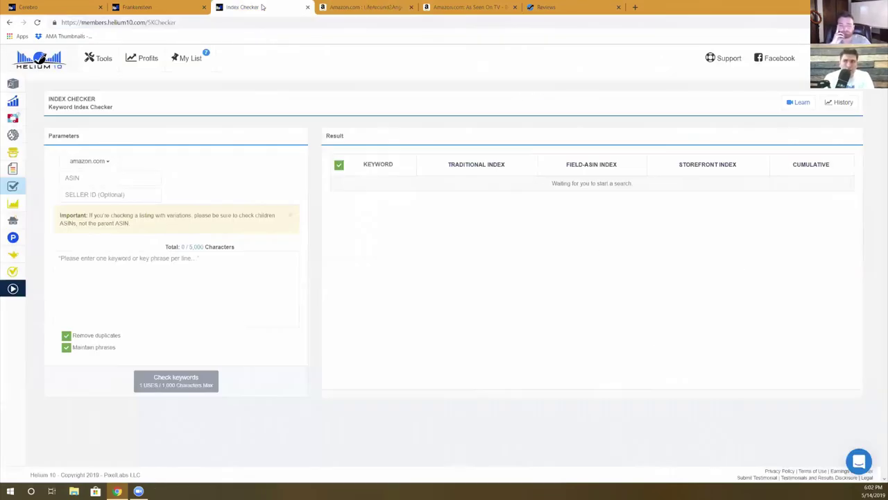
click(87, 178)
text(B01MFGN8S5)
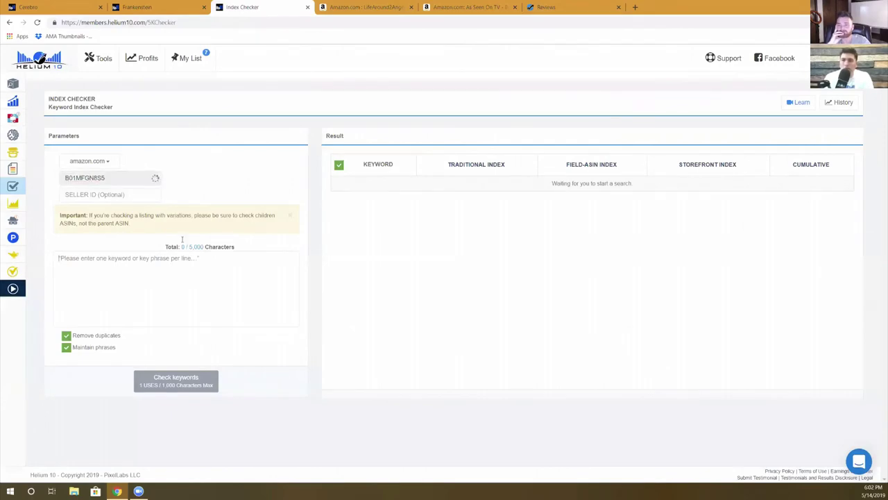
click(361, 7)
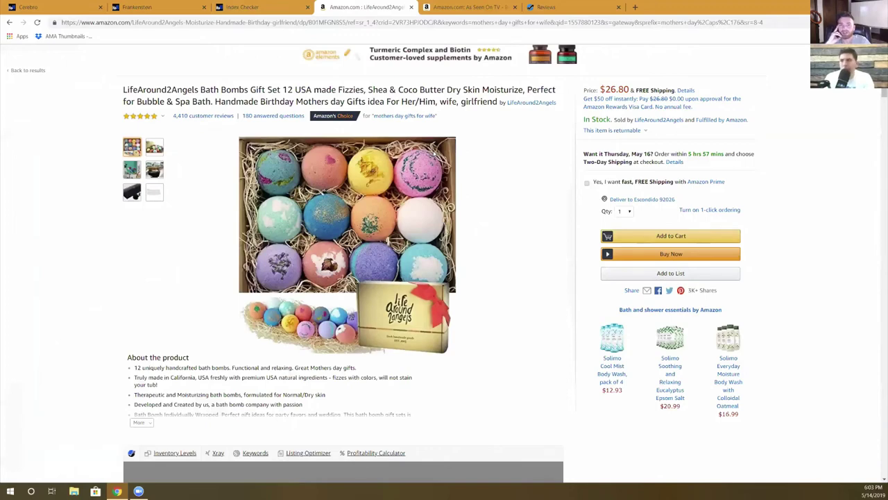
click(264, 7)
- Enter the keywords 'bath bombs gift set' and 'batman is stupid', one per line
click(148, 272)
text(bath bob)
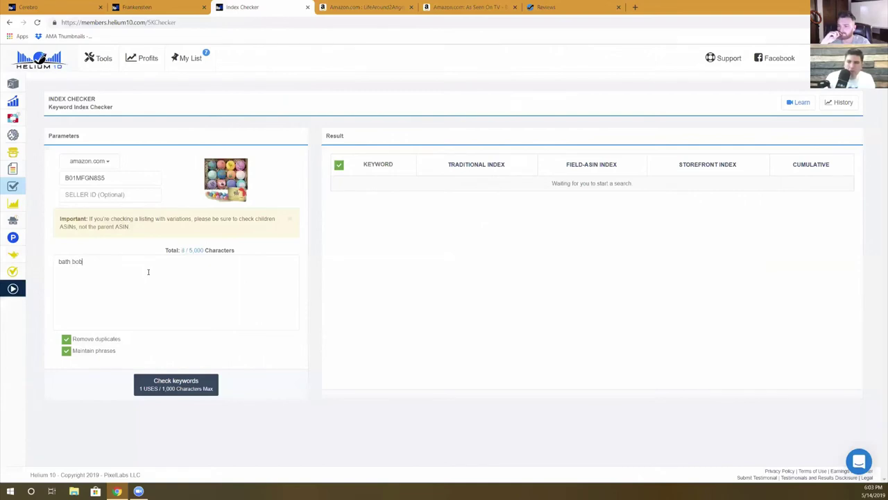
key(BackSpace)
text(mbs gift set)
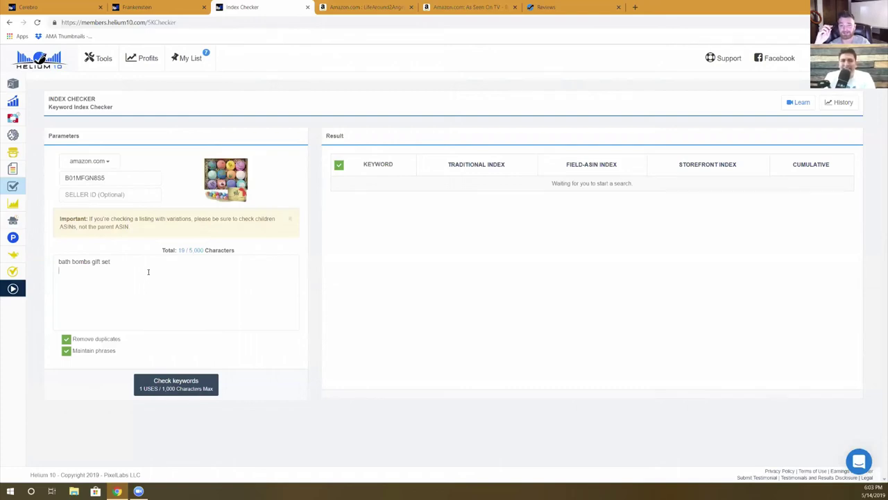
text(batman is stupi)
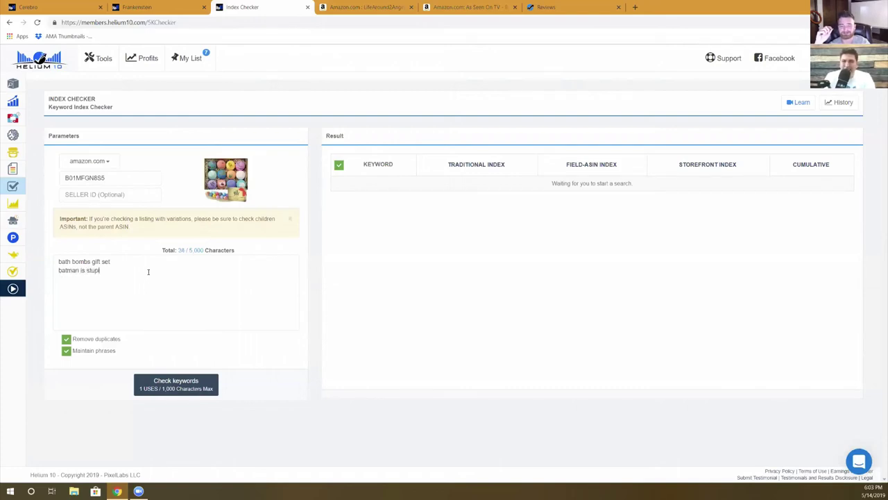
text(d)
- Check both keywords: 'bath bombs gift set' comes back indexed and 'batman is stupid' does not
click(166, 388)
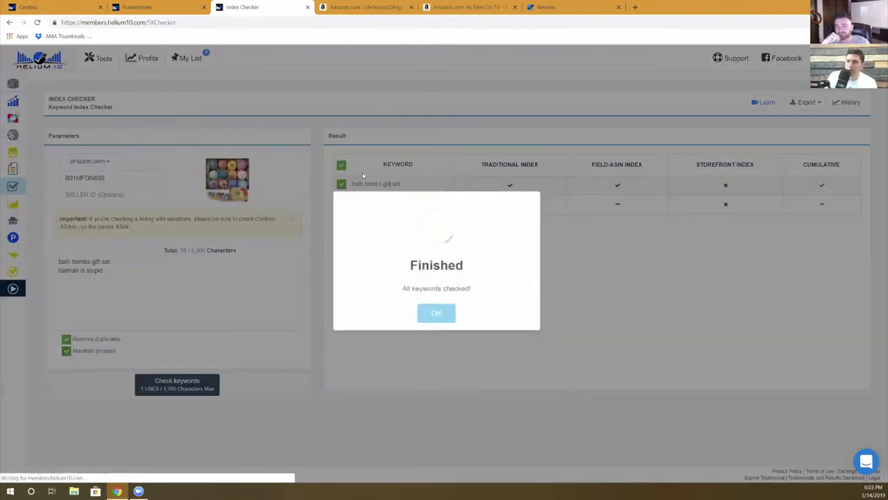
click(446, 313)
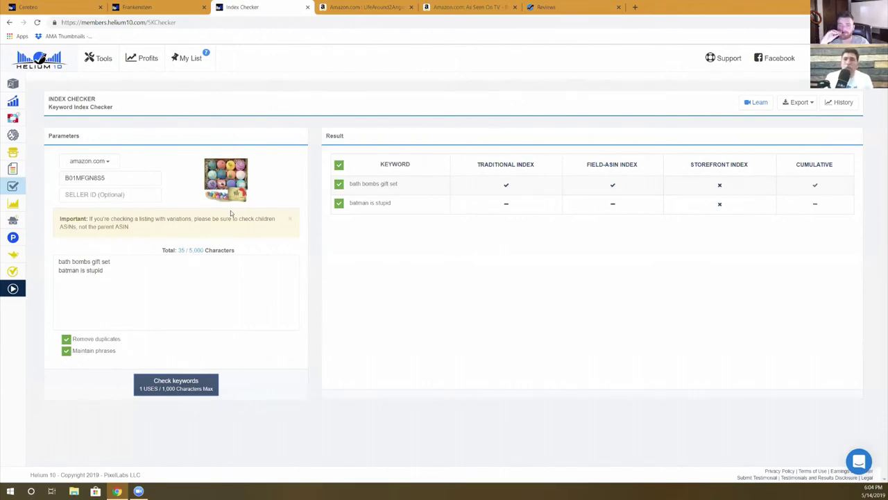
mouse_move(16, 196)
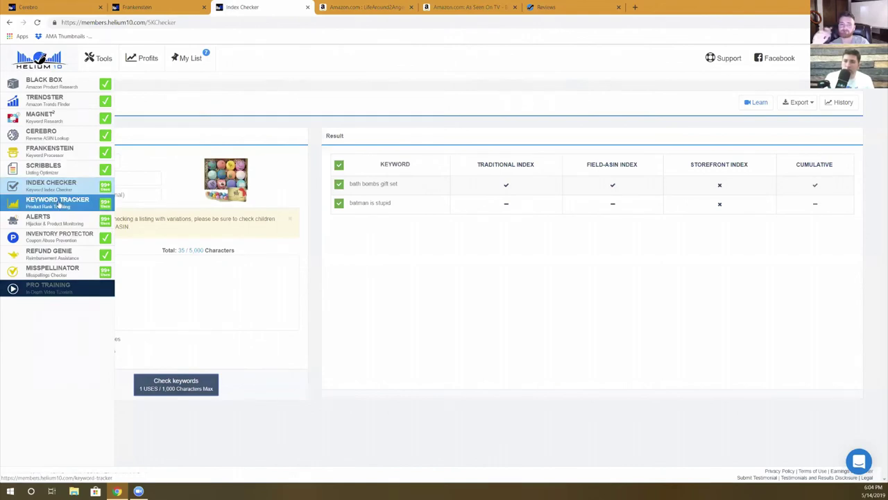
- Open the Keyword Tracker to show tracked products and 44/5000 keywords used
click(60, 204)
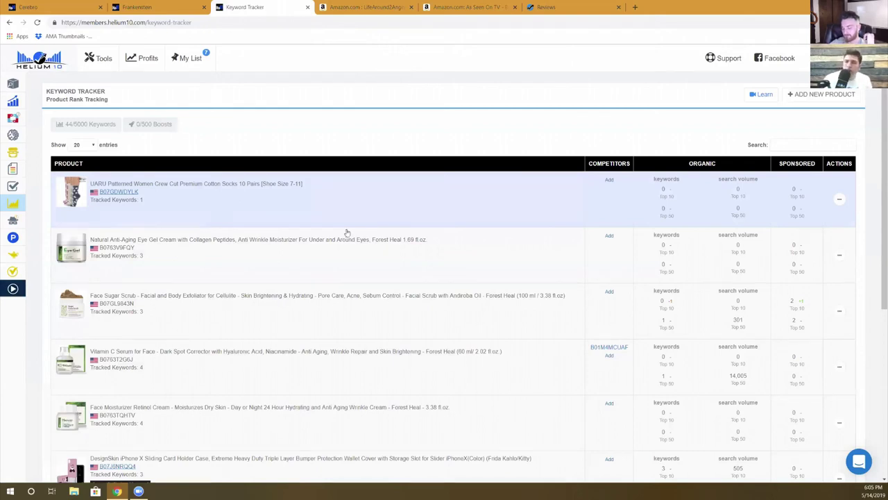
- Expand the Maple Valley Maple Syrup row to show its 10 tracked keywords and ranks
scroll(359, 226, down, 3)
scroll(359, 227, down, 1)
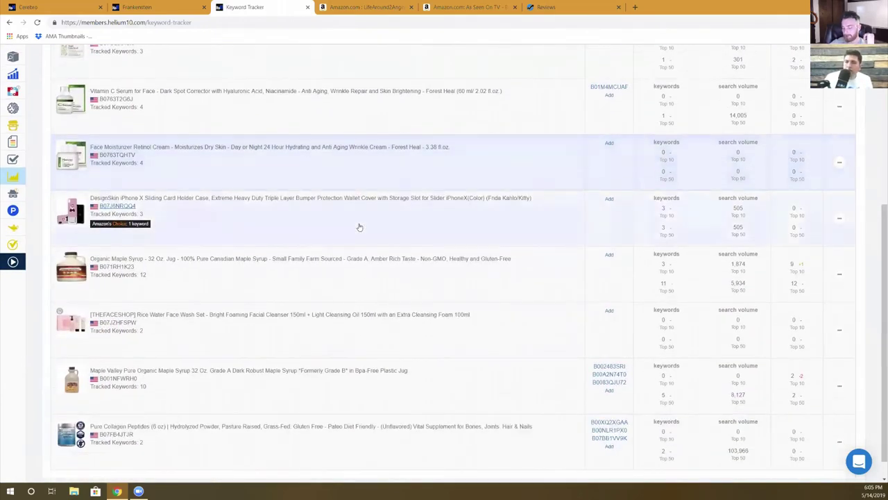
scroll(358, 226, down, 1)
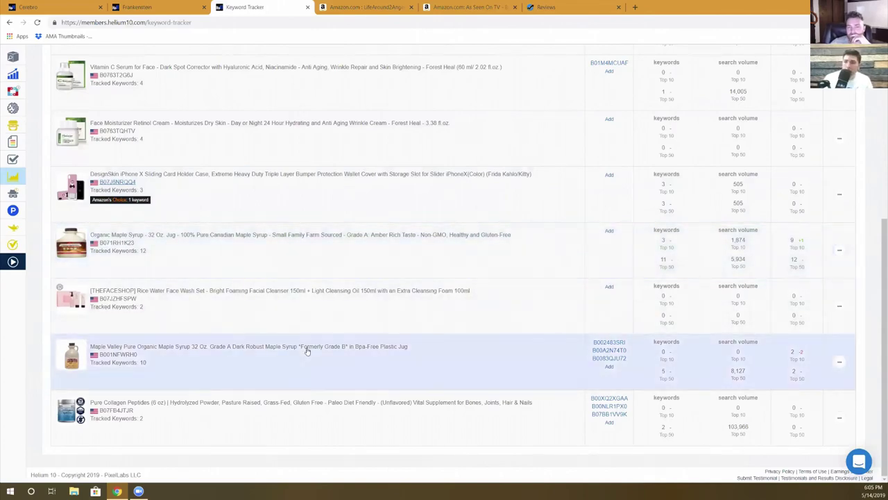
click(306, 349)
scroll(372, 311, down, 3)
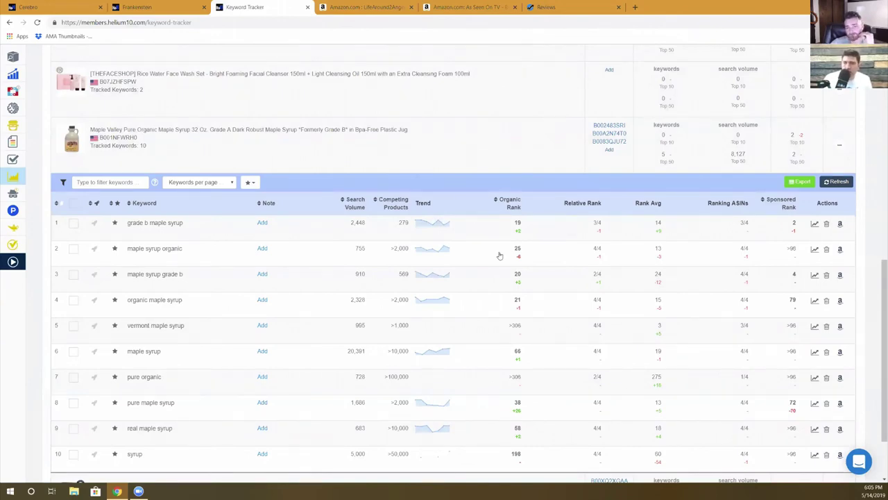
mouse_move(429, 226)
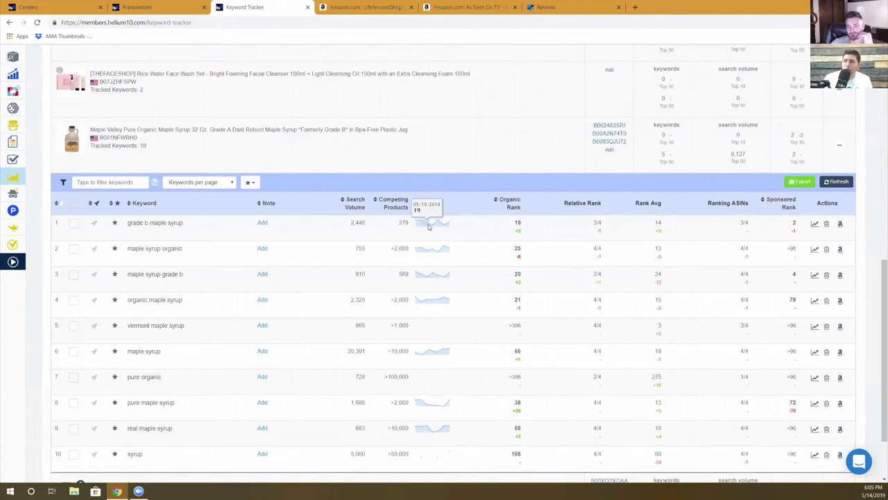
click(427, 226)
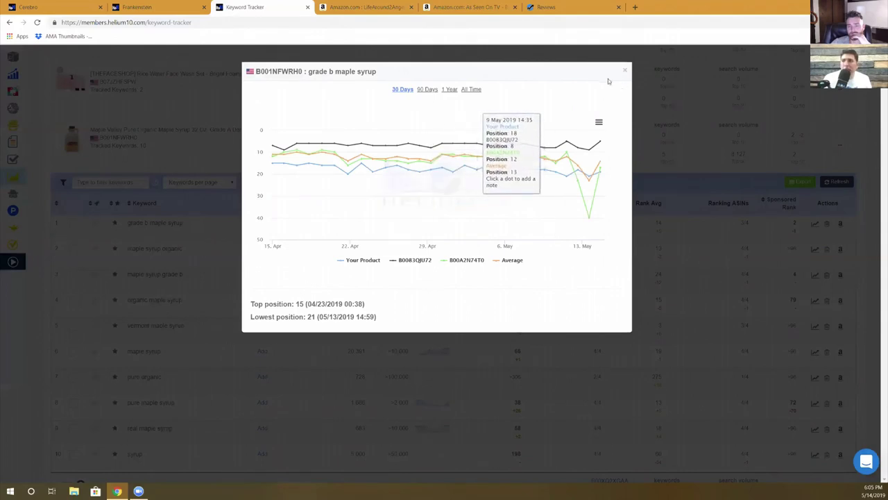
drag(608, 79, 520, 90)
click(520, 96)
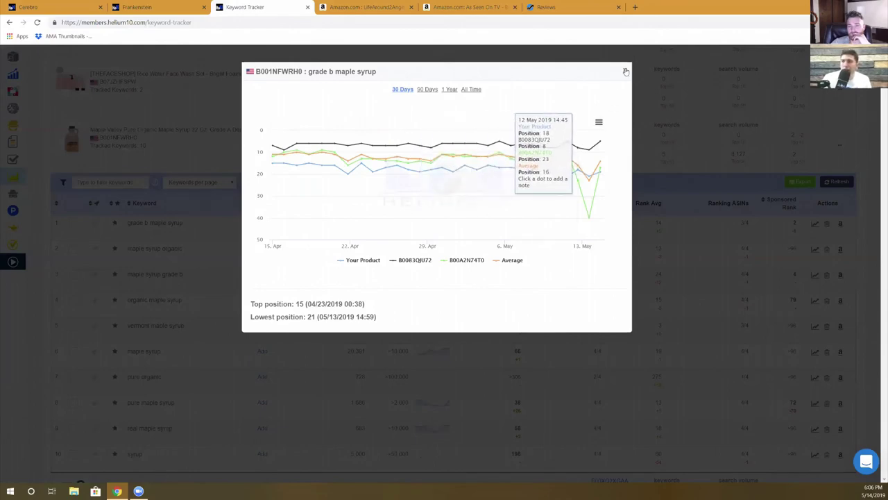
click(659, 132)
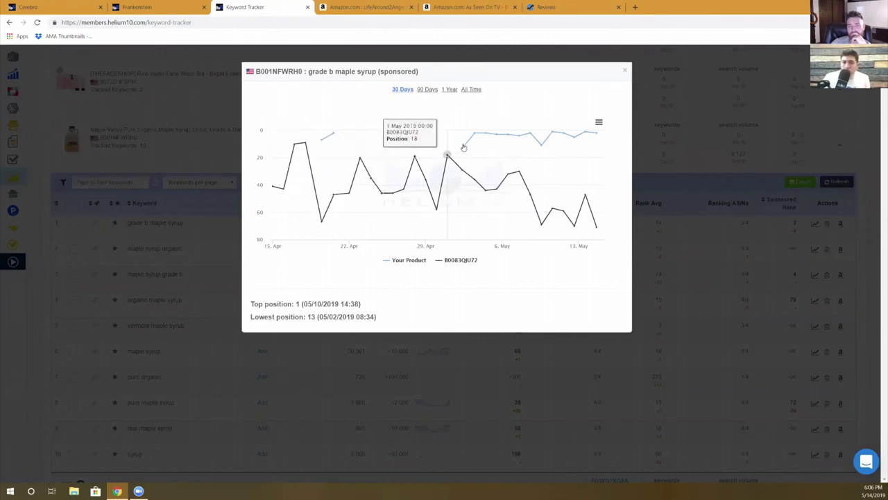
click(625, 70)
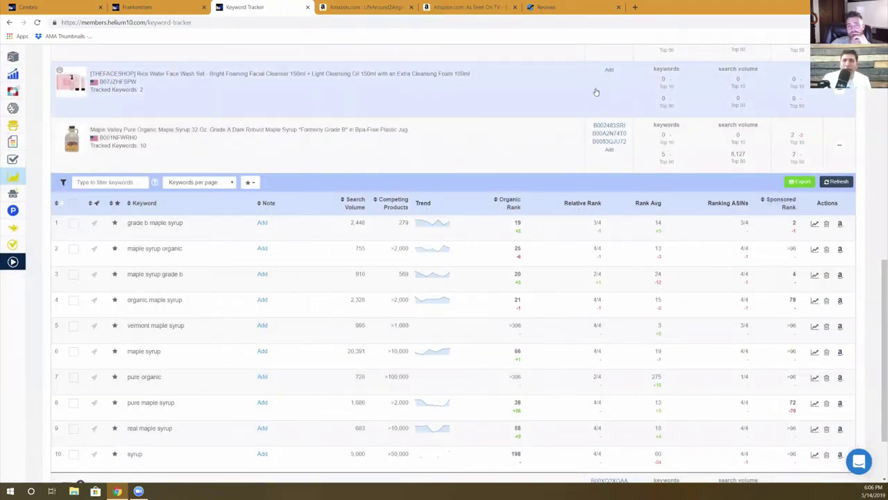
- Collapse the Maple Valley Maple Syrup keyword table back to the product list
click(378, 145)
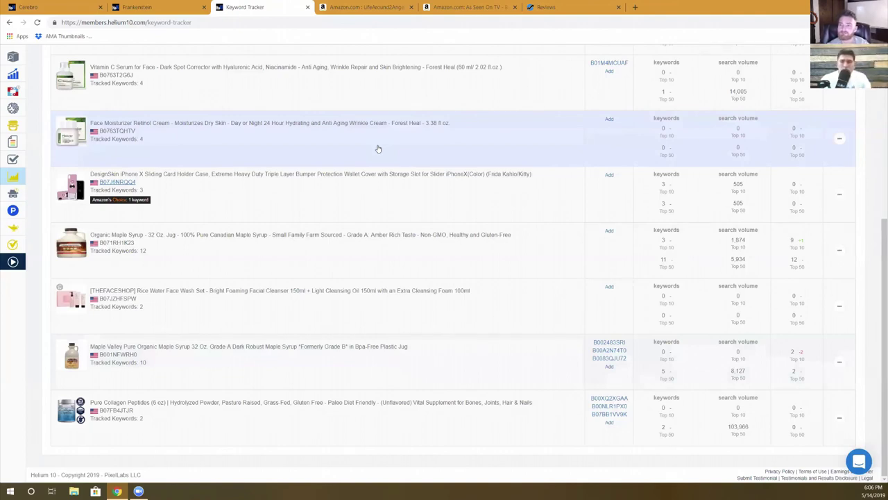
mouse_move(43, 198)
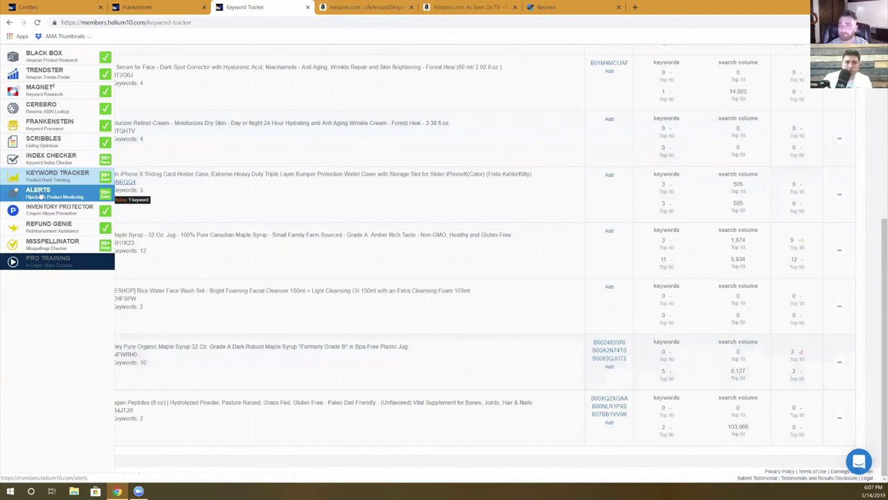
- Open the Alerts hijacker monitoring page, which then crashes with 'Aw, Snap!'
click(38, 194)
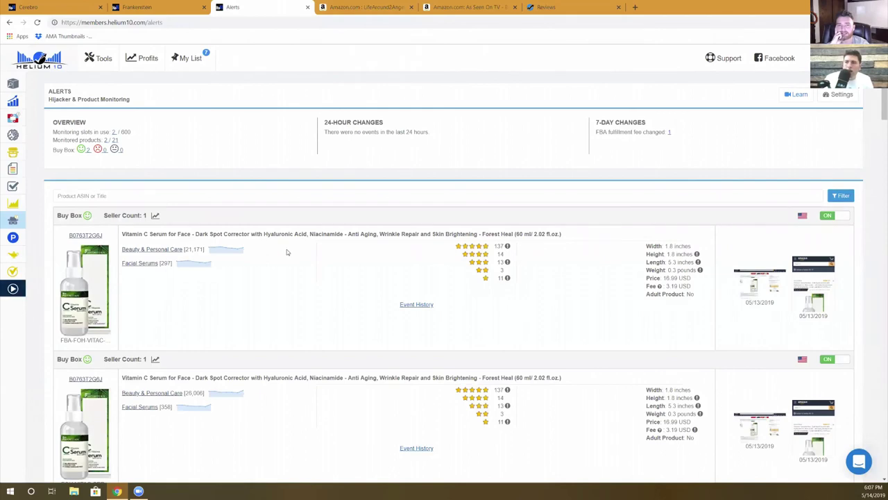
scroll(287, 252, down, 1)
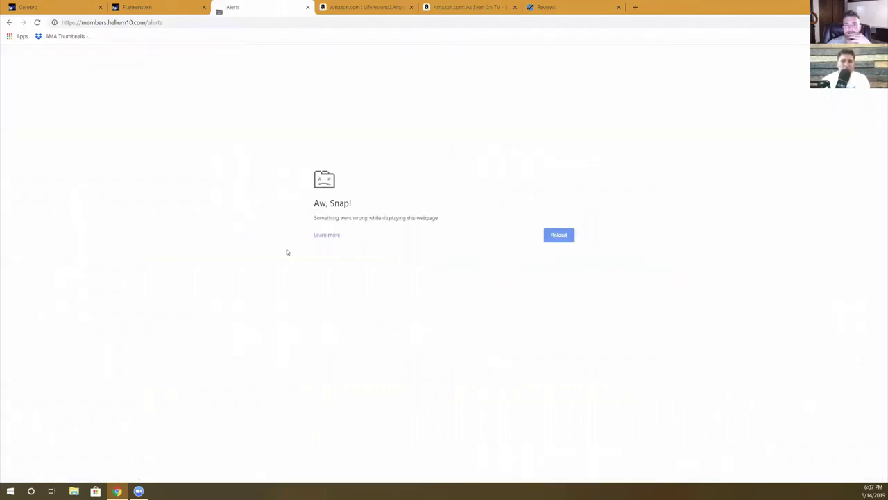
- Reload the crashed page until the 2 monitored Vitamin C Serum listings appear
click(38, 23)
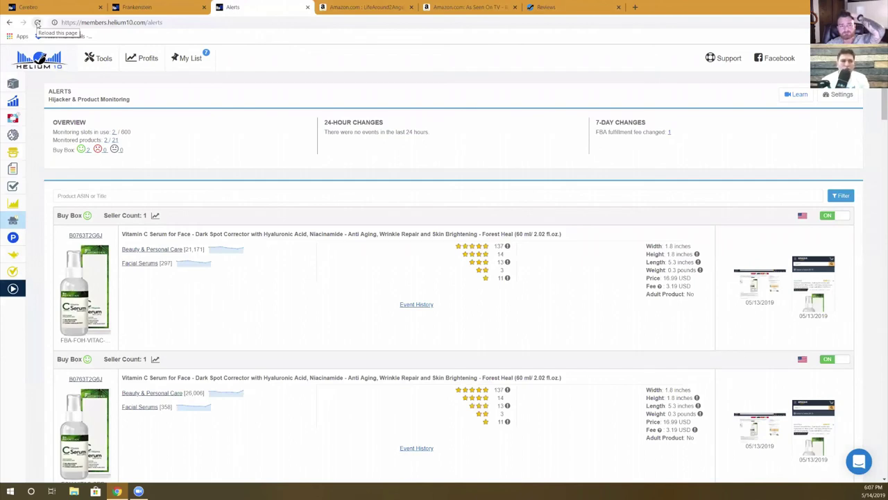
click(37, 23)
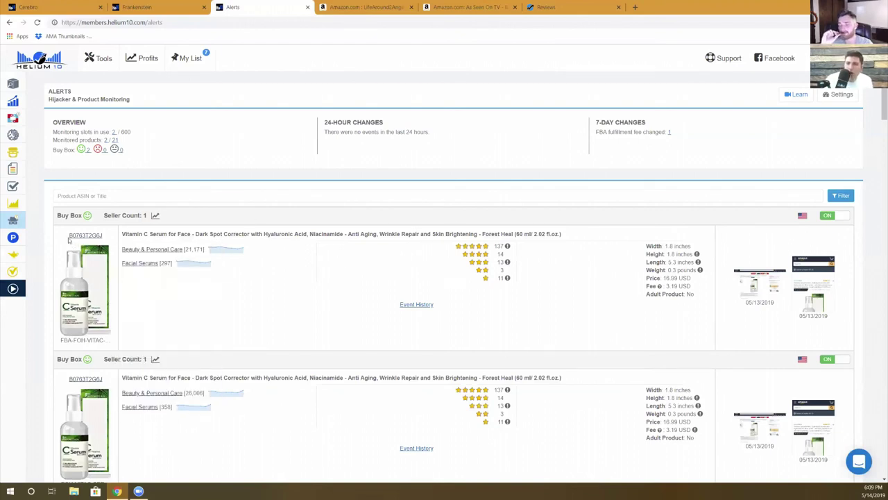
mouse_move(14, 239)
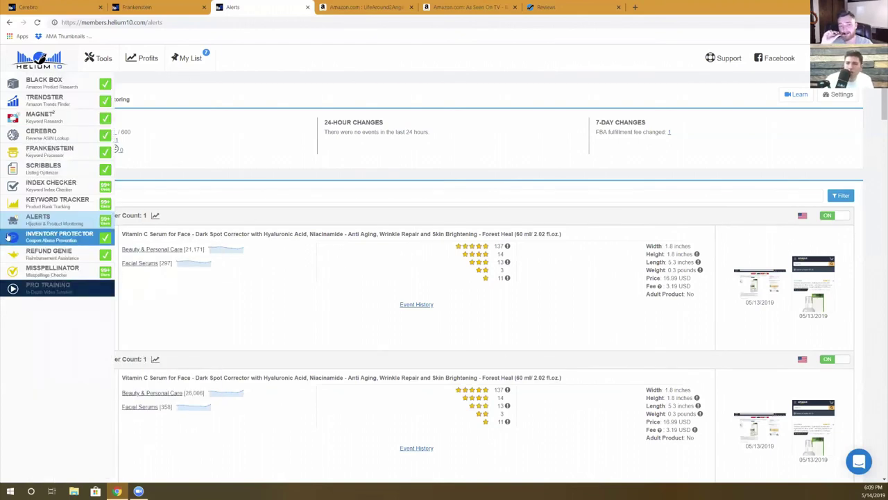
- Start a Refund Genie reimbursement report after confirming the guidance was read
click(53, 254)
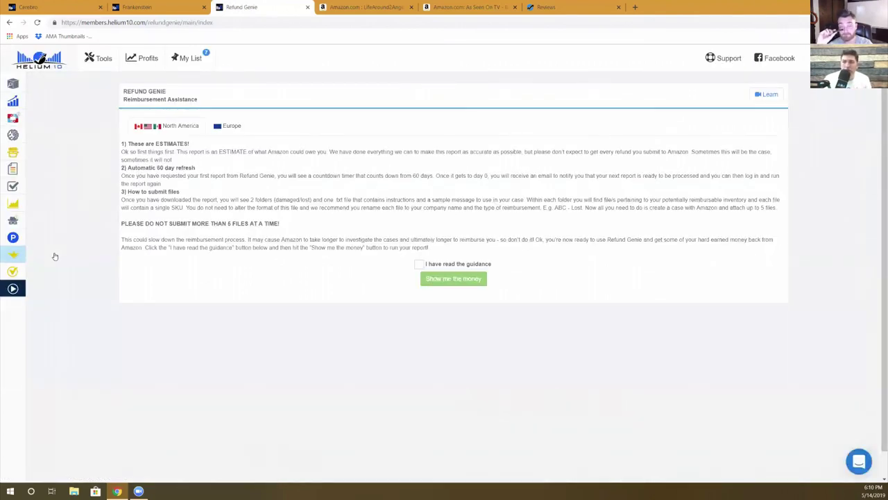
click(419, 264)
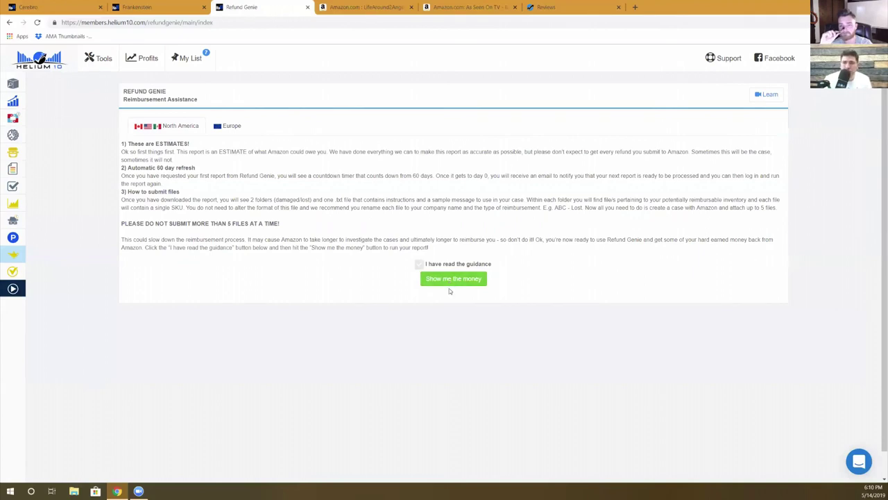
click(449, 283)
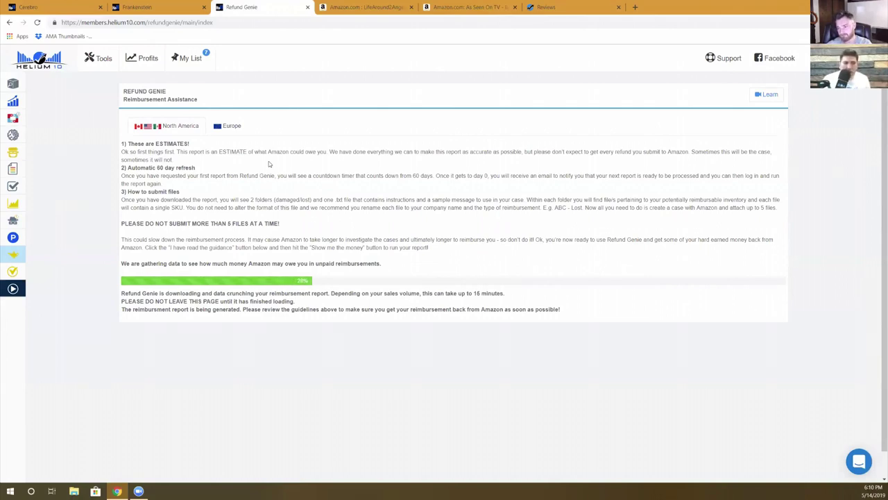
mouse_move(52, 259)
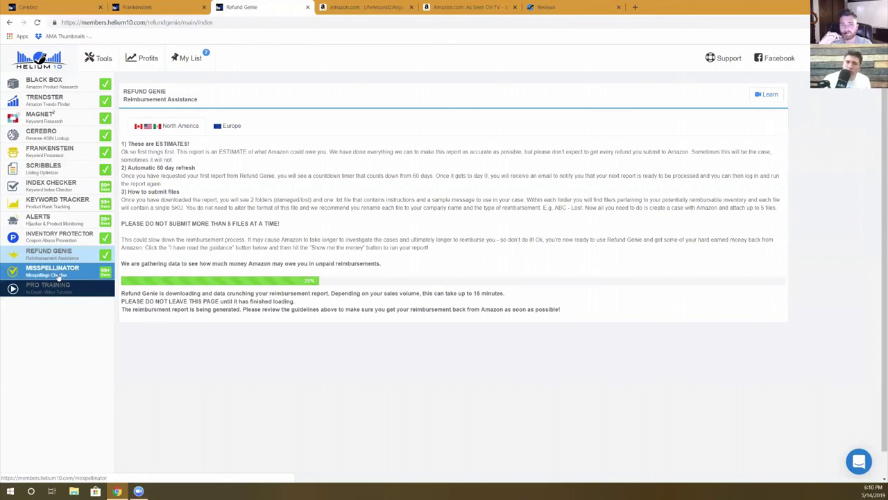
right_click(149, 61)
- Open Profits in a new background tab, then bring up the Follow-Up dashboard
click(153, 67)
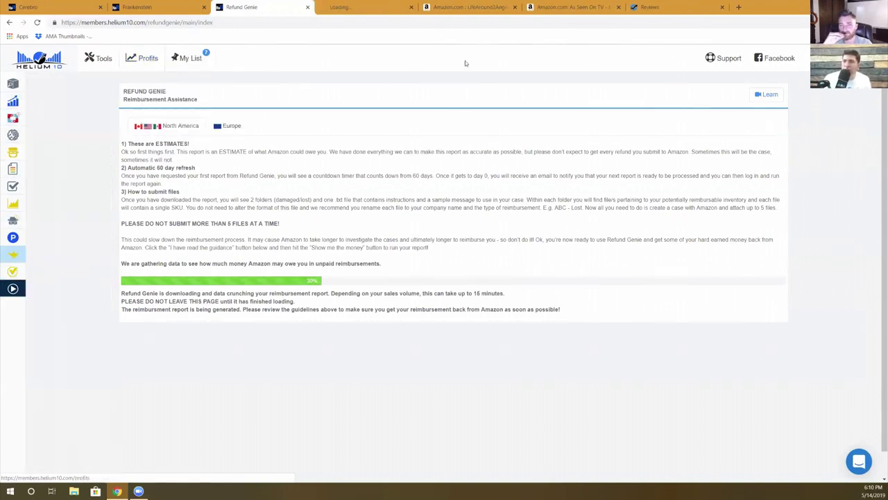
mouse_move(805, 76)
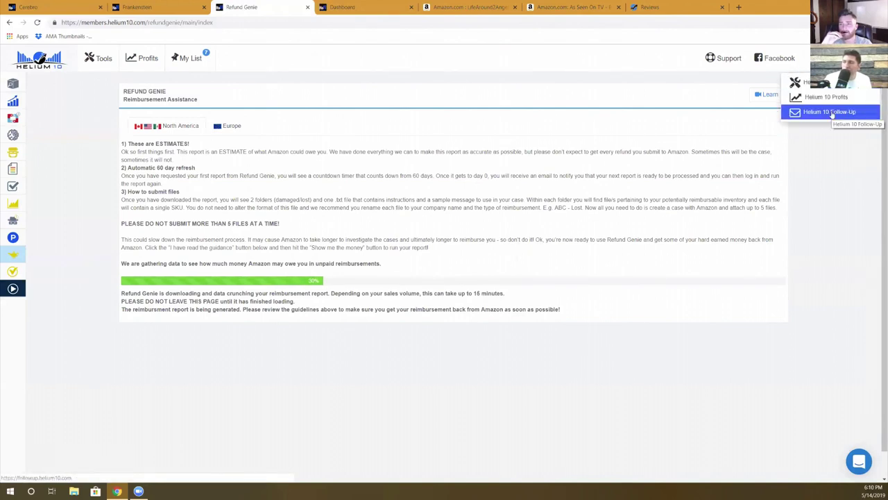
click(832, 114)
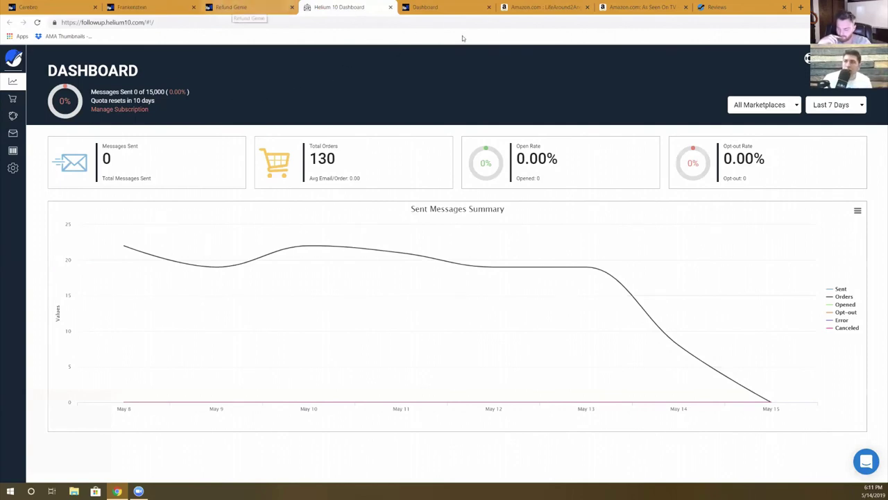
- Scroll the Profits dashboard from 268.44 gross revenue to Bestsellers, then go back to Cerebro
click(450, 7)
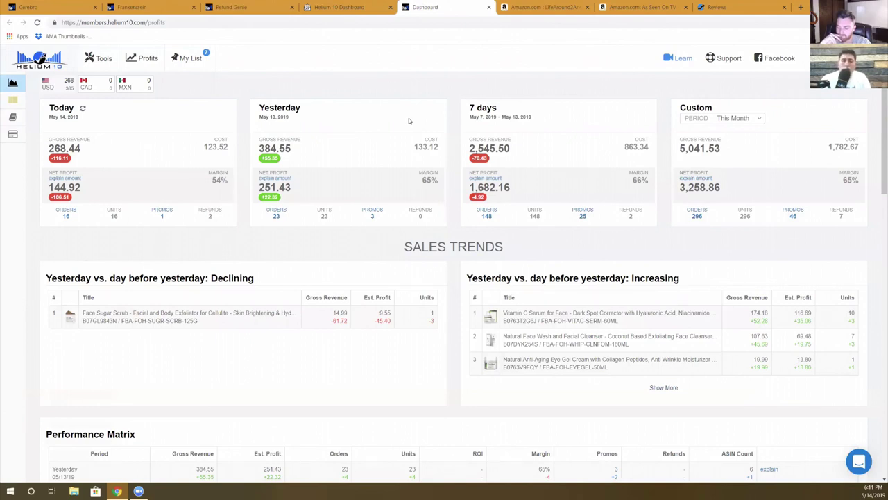
scroll(409, 121, down, 1)
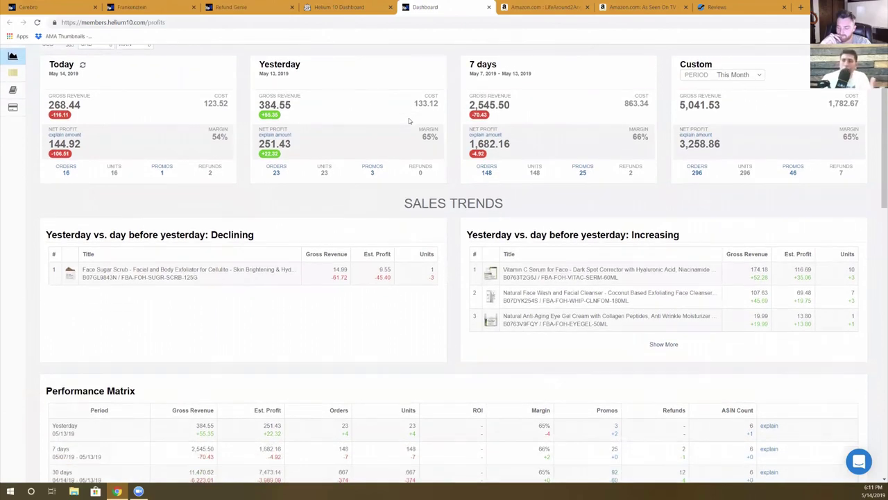
scroll(409, 121, down, 1)
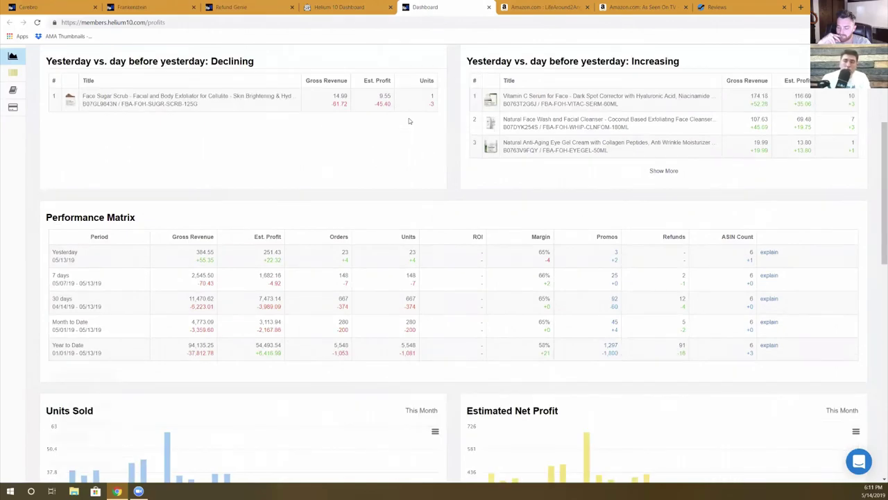
scroll(408, 121, down, 5)
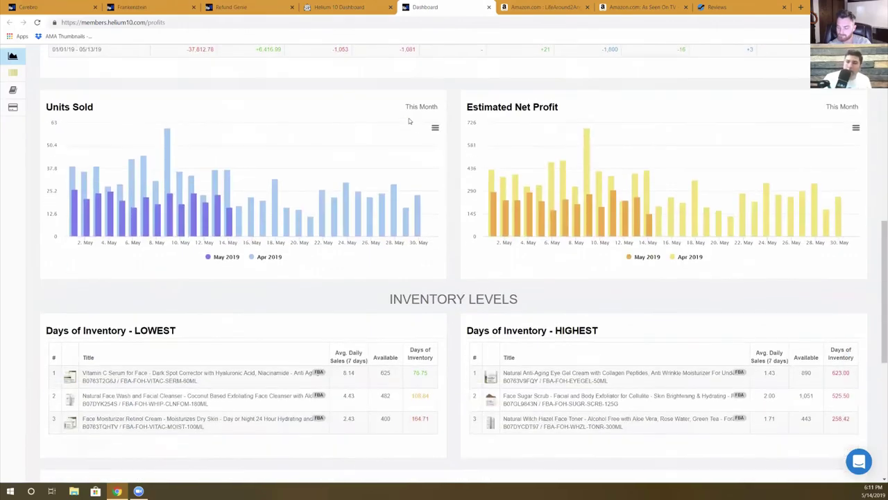
scroll(408, 121, down, 5)
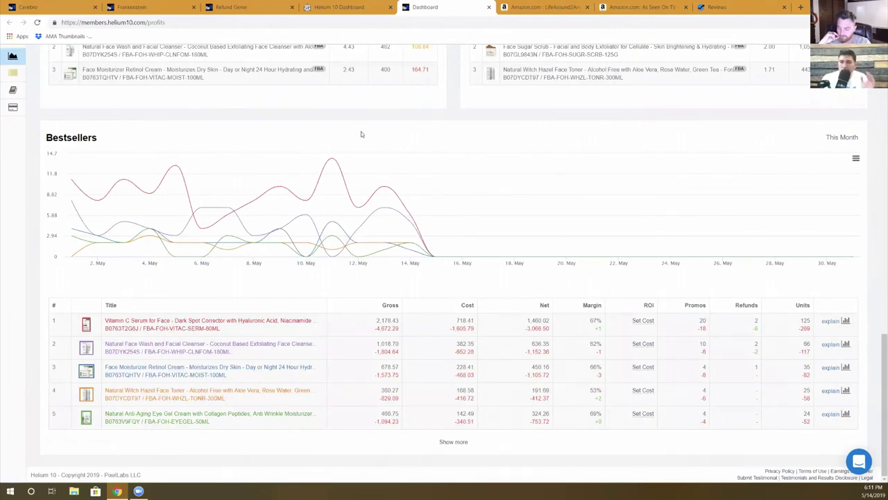
click(28, 7)
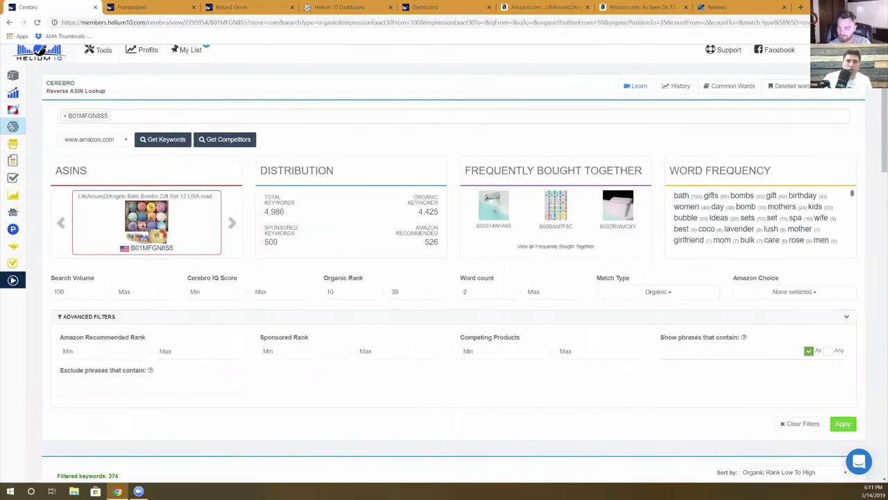